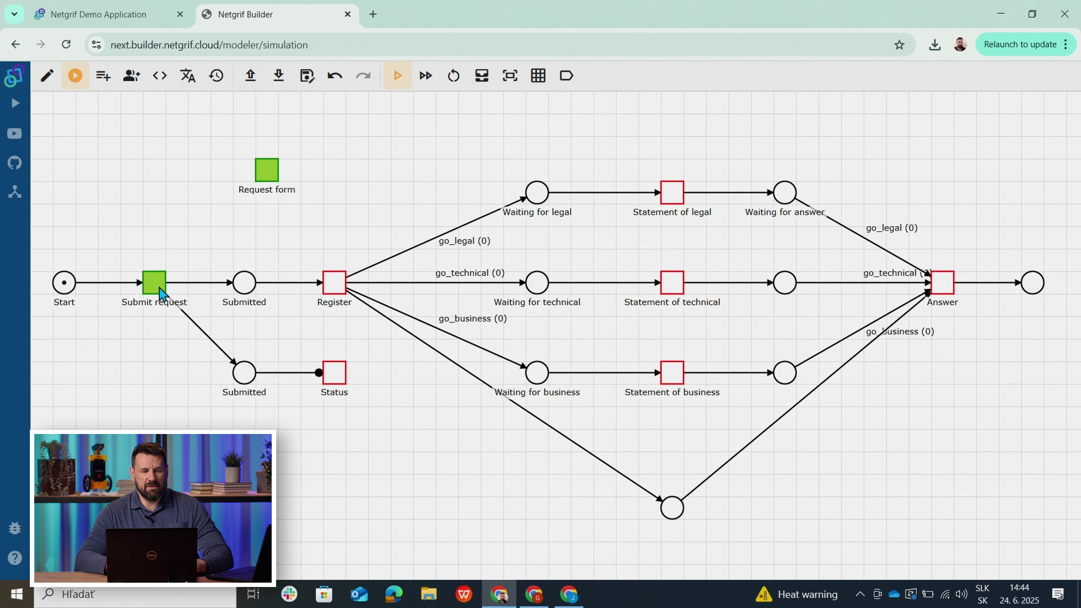
- Fire the Submit request task in the simulation, and set the referenced values go_legal and go_business to 1
click(160, 290)
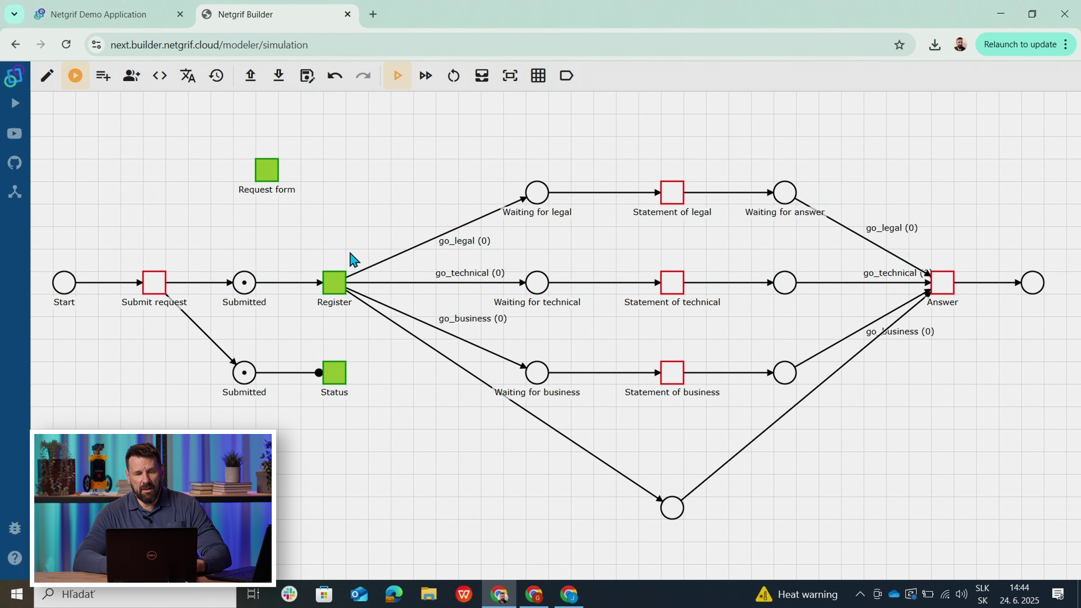
click(482, 76)
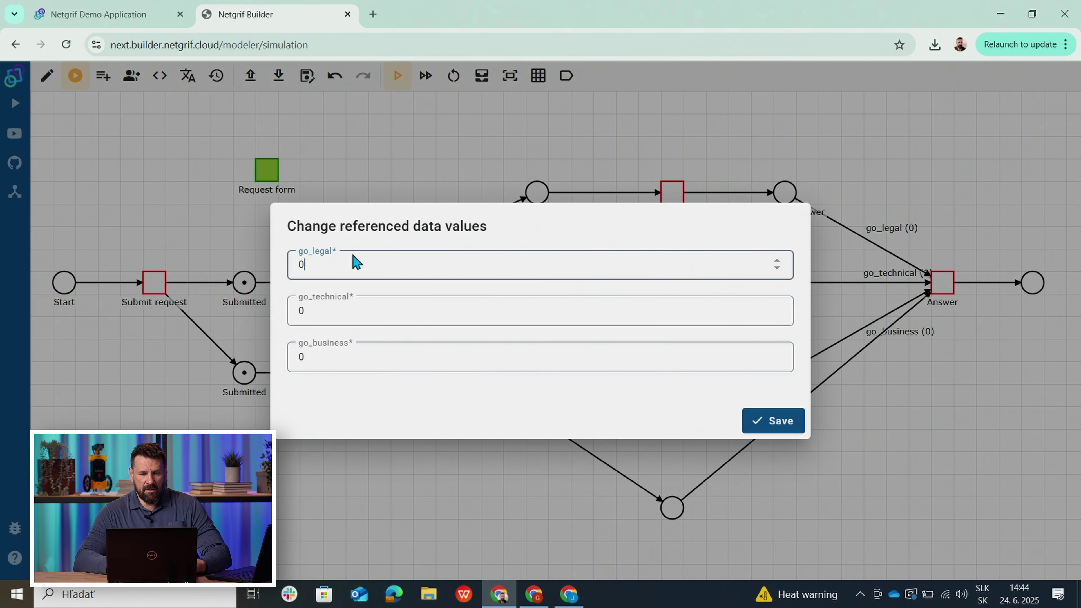
click(322, 269)
key(BackSpace)
text(1)
click(317, 355)
key(BackSpace)
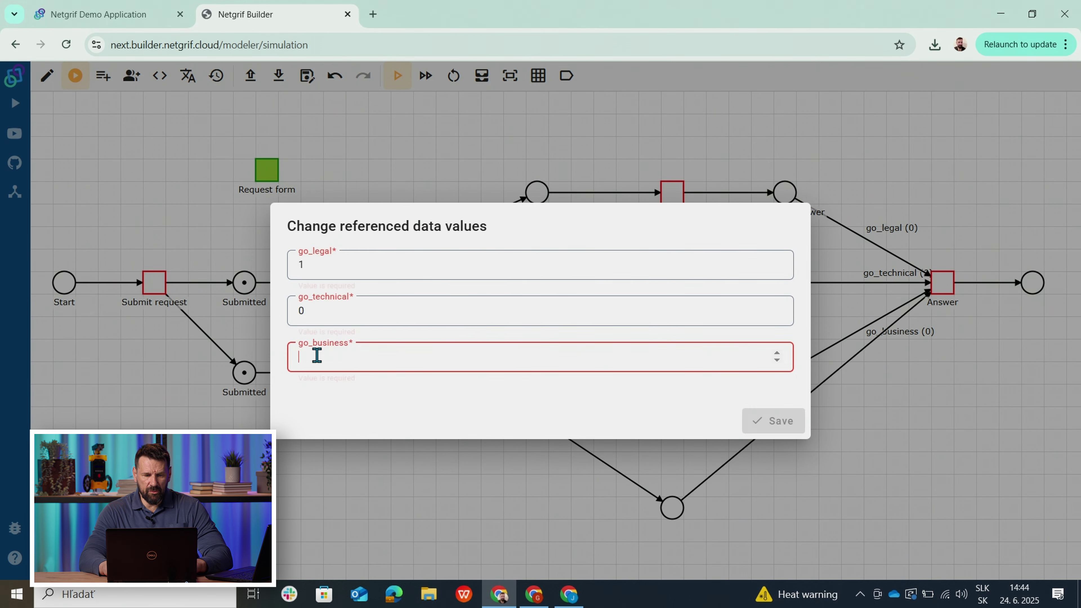
text(1)
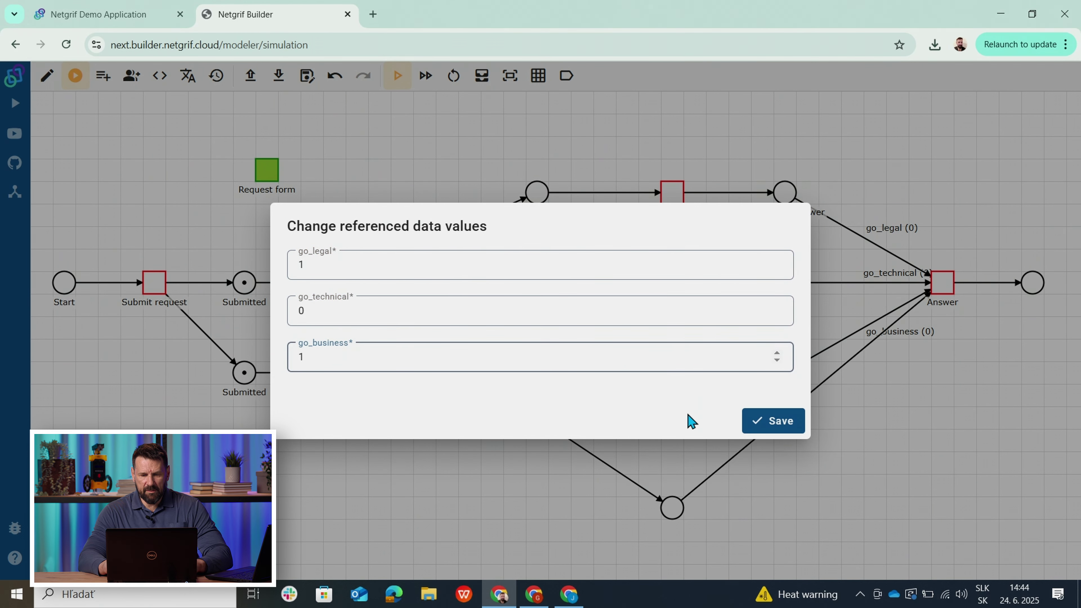
click(783, 430)
- Run the rest of the simulation by firing Register, Statement of legal, Statement of business and Answer
click(336, 294)
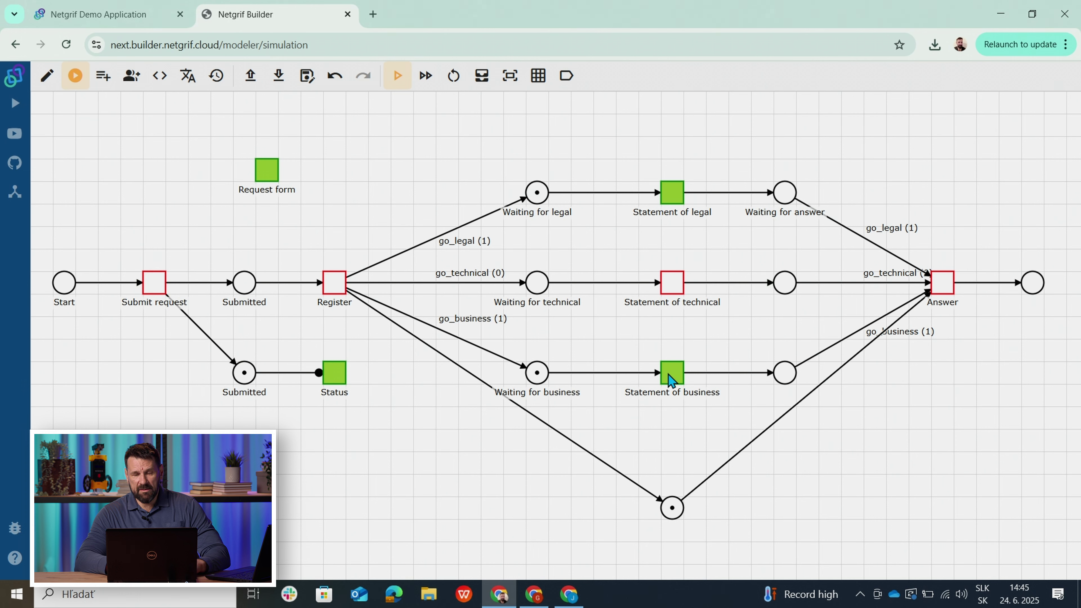
click(674, 197)
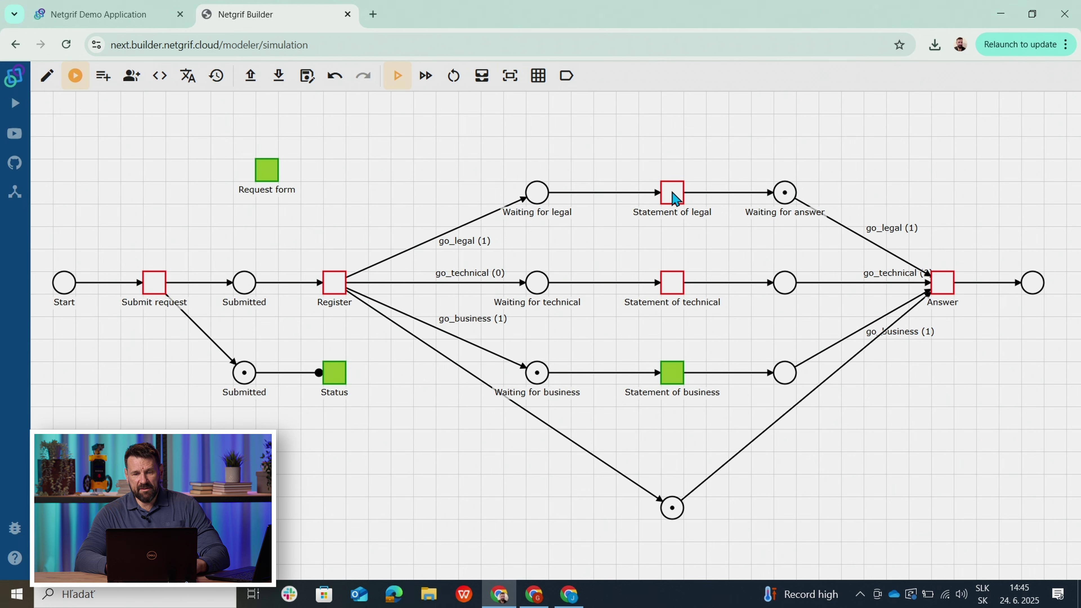
click(674, 374)
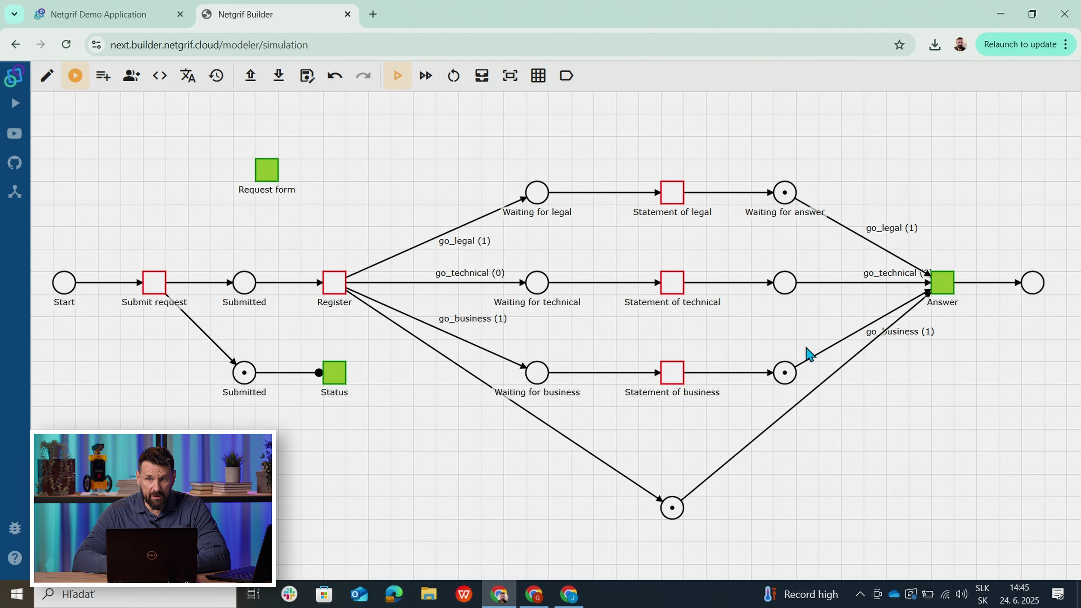
click(940, 294)
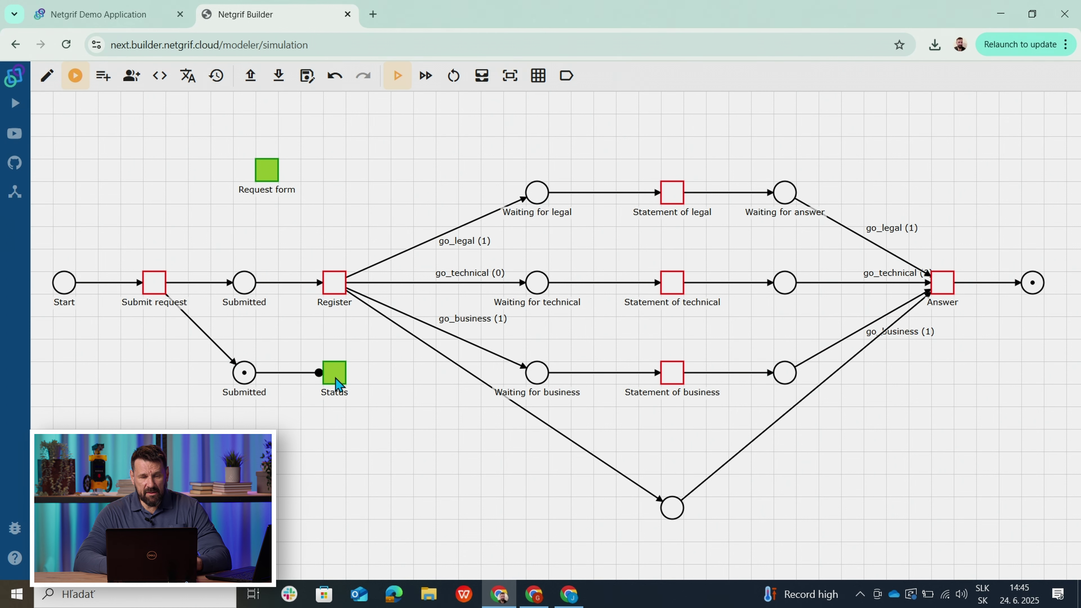
- Return to edit mode and examine the legal, technical and business decision fields in the Register task's form
click(46, 75)
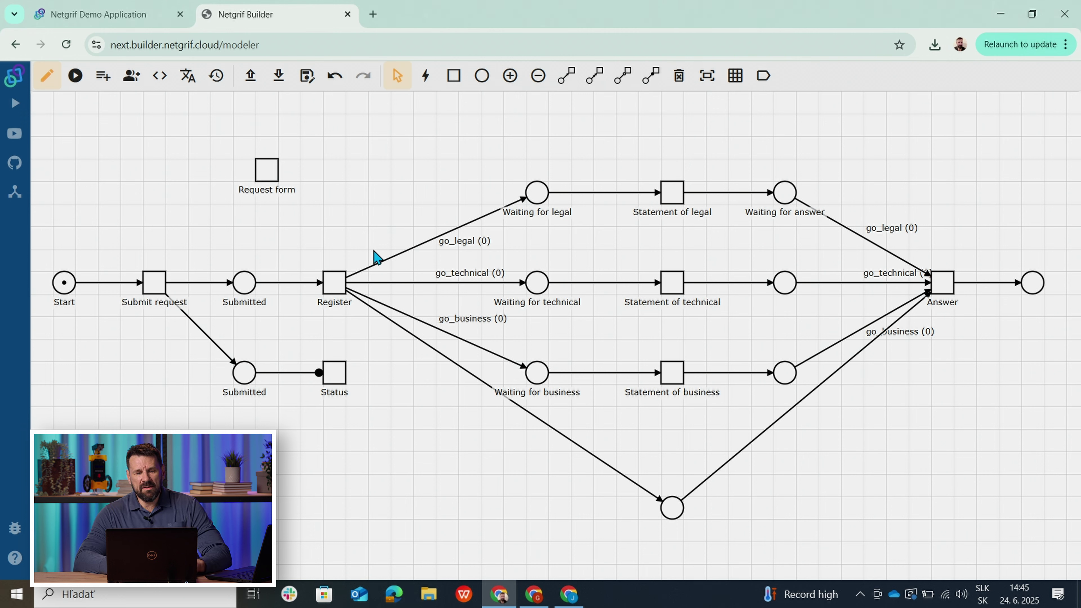
right_click(335, 293)
click(375, 343)
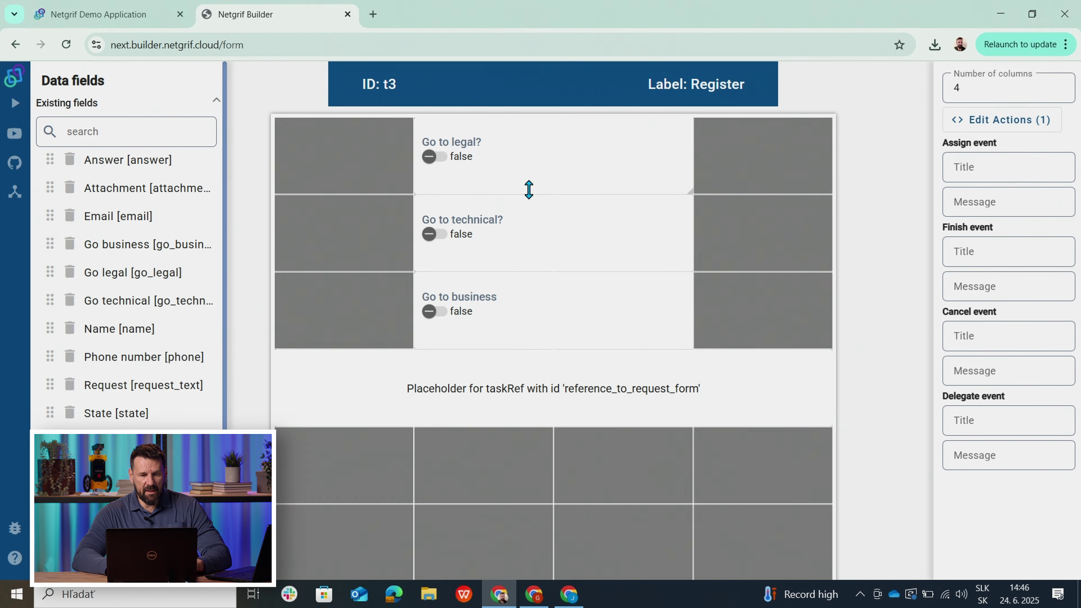
click(427, 178)
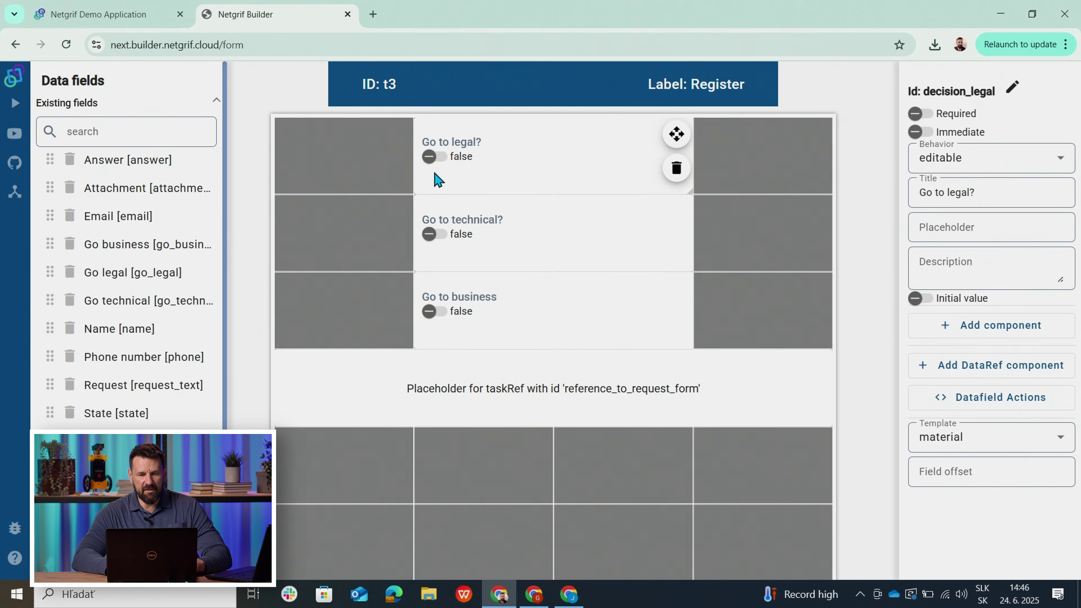
click(482, 254)
click(515, 340)
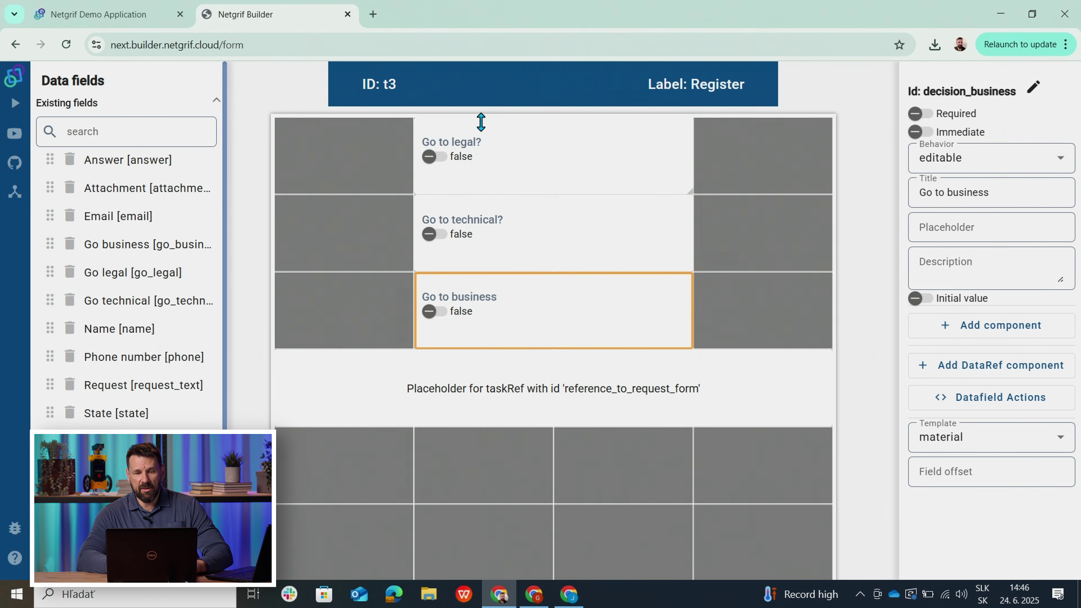
click(510, 170)
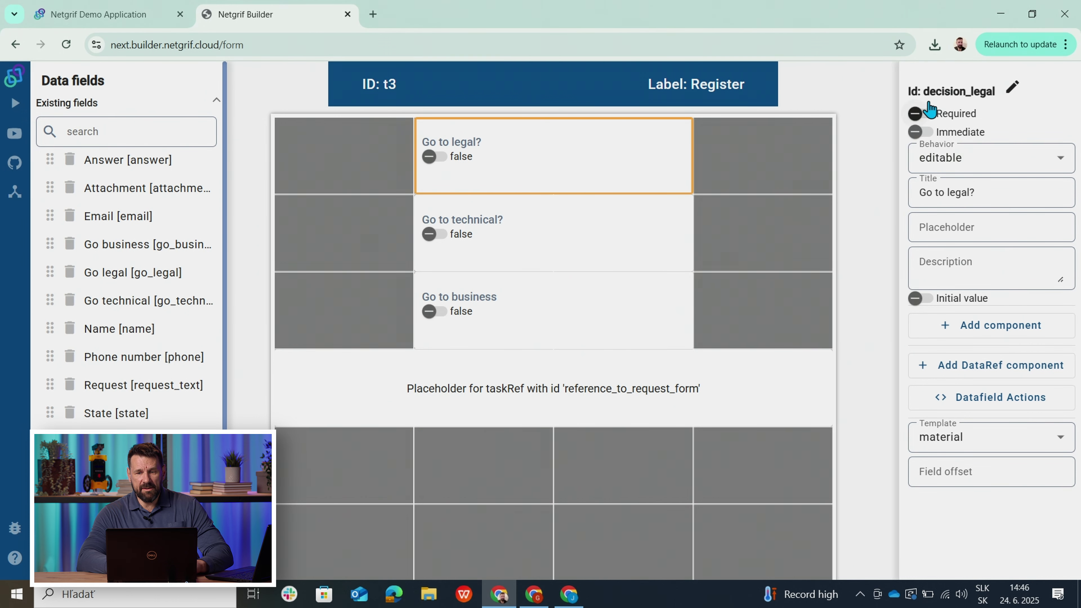
click(536, 261)
click(550, 310)
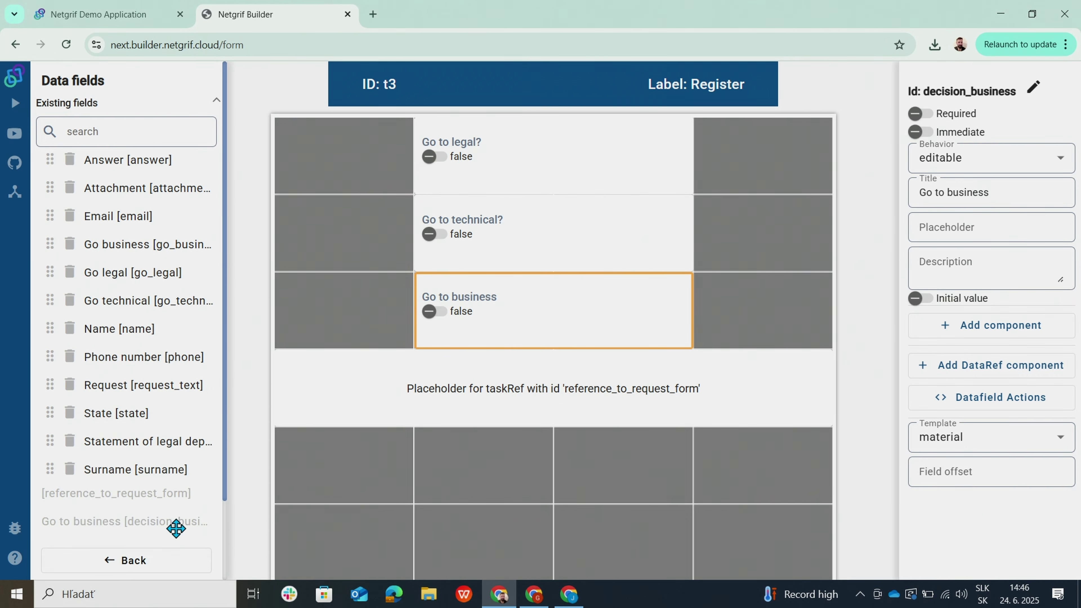
click(113, 562)
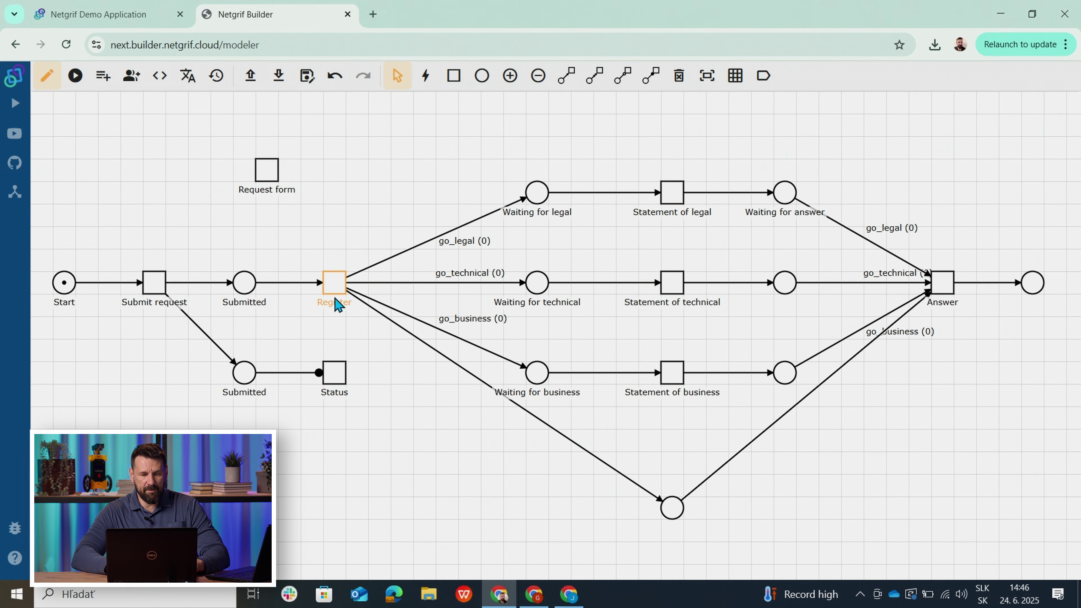
- Examine the Set post action of the decision_business field and the process functions, starting from the Register task's actions
right_click(333, 296)
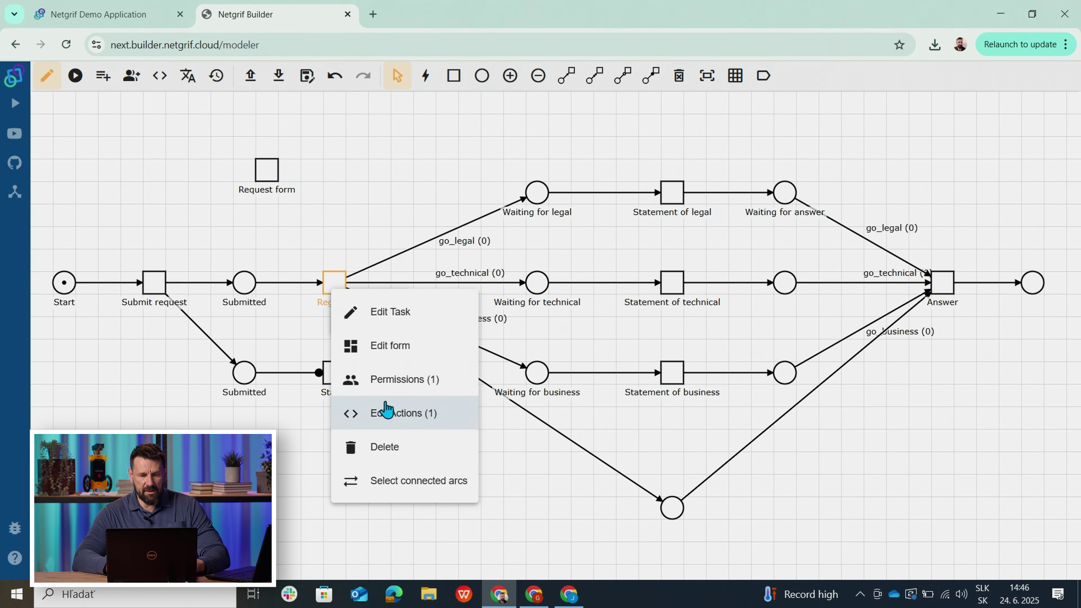
click(394, 414)
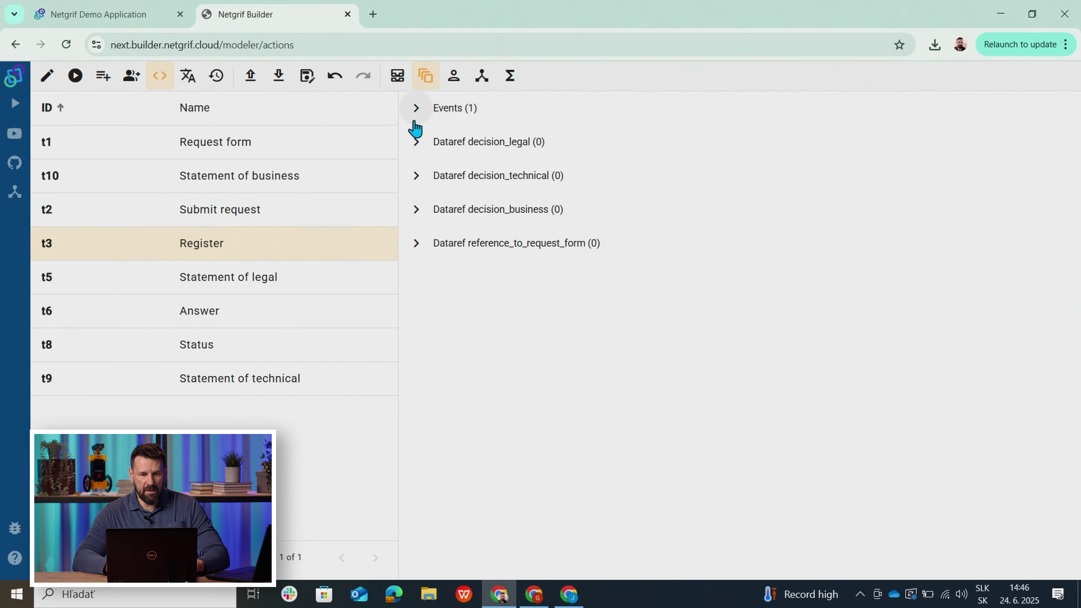
click(395, 81)
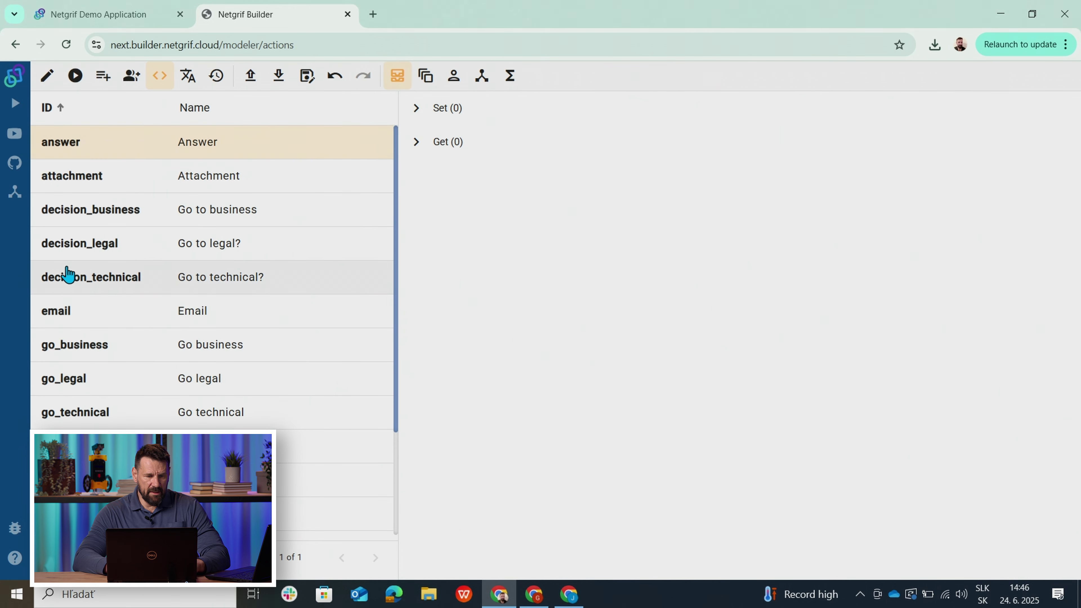
click(71, 219)
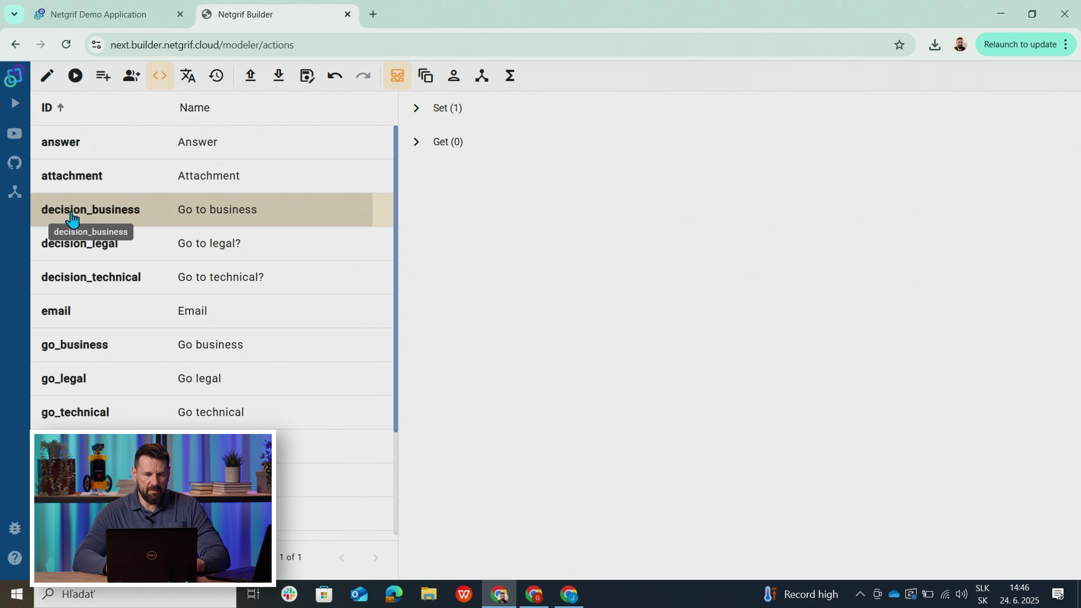
click(417, 111)
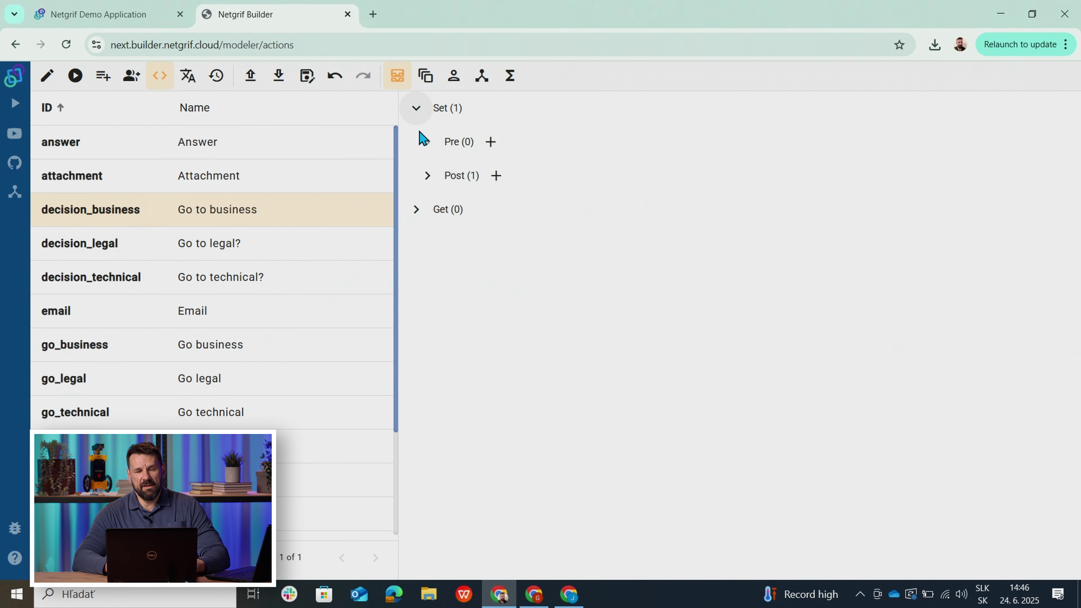
click(427, 175)
click(508, 220)
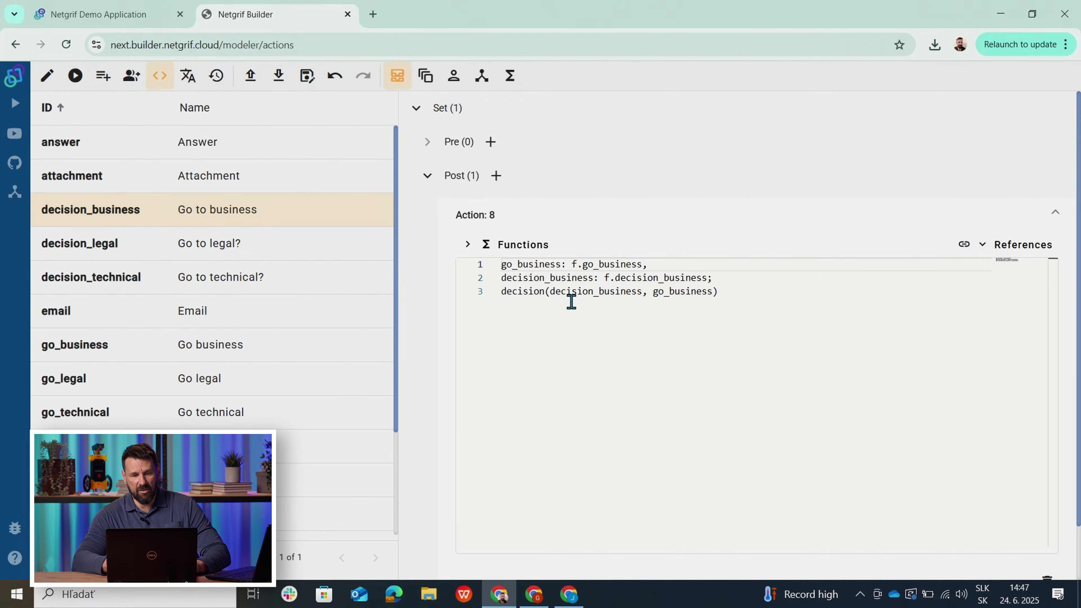
click(512, 81)
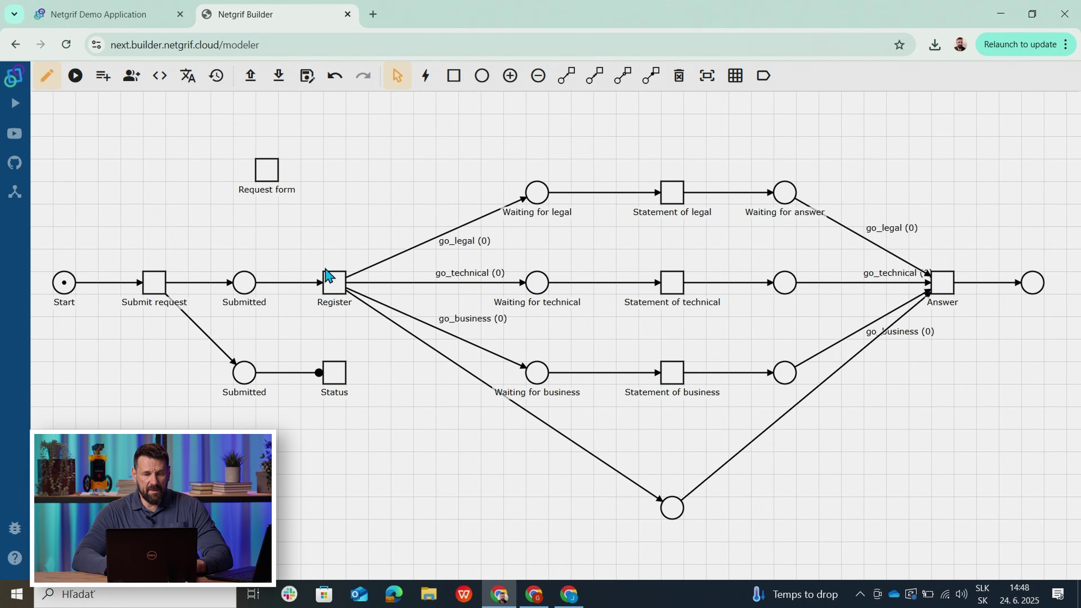
- Remove the Go to legal?, Go to technical? and Go to business fields from the Register task's form
right_click(332, 282)
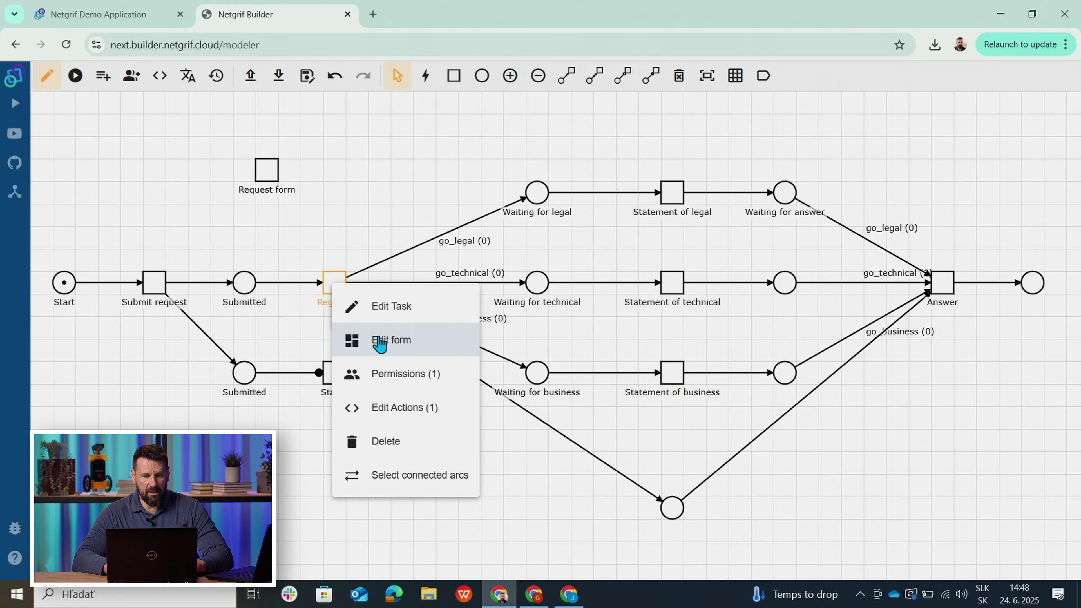
click(380, 341)
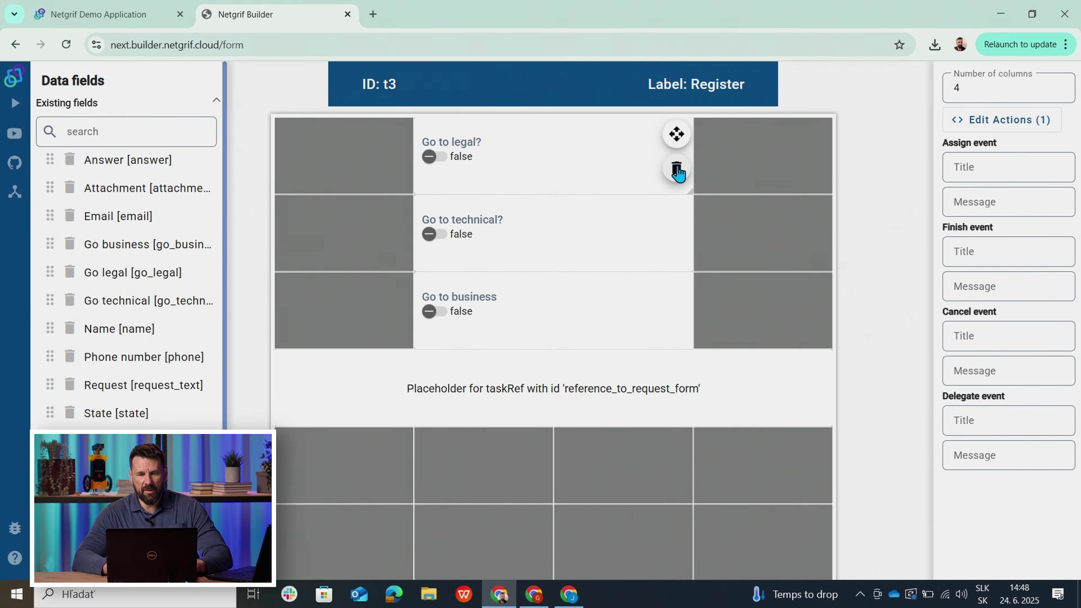
click(677, 168)
click(677, 244)
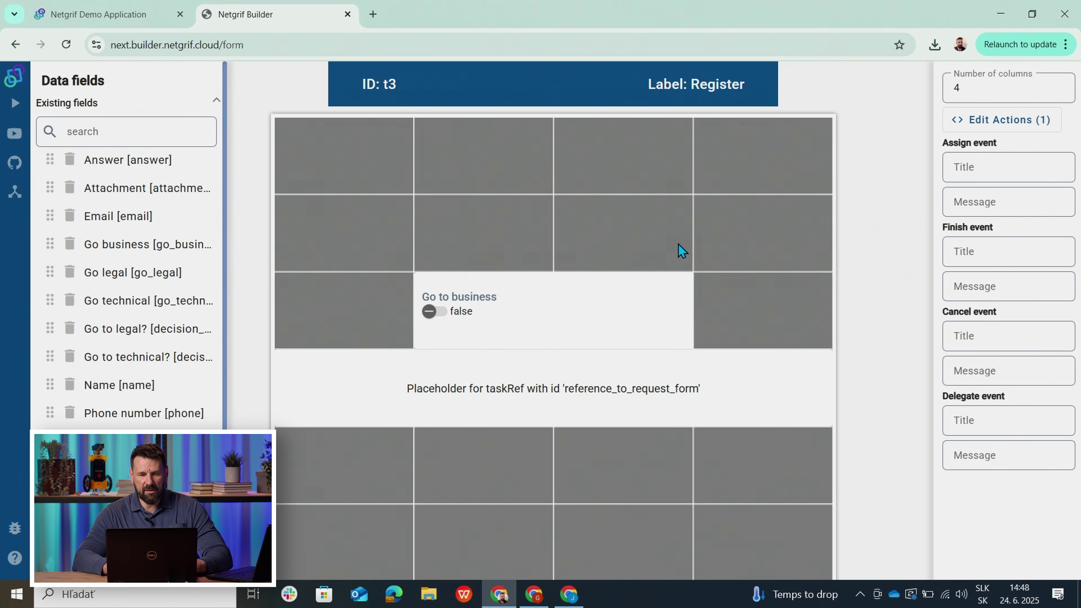
click(677, 324)
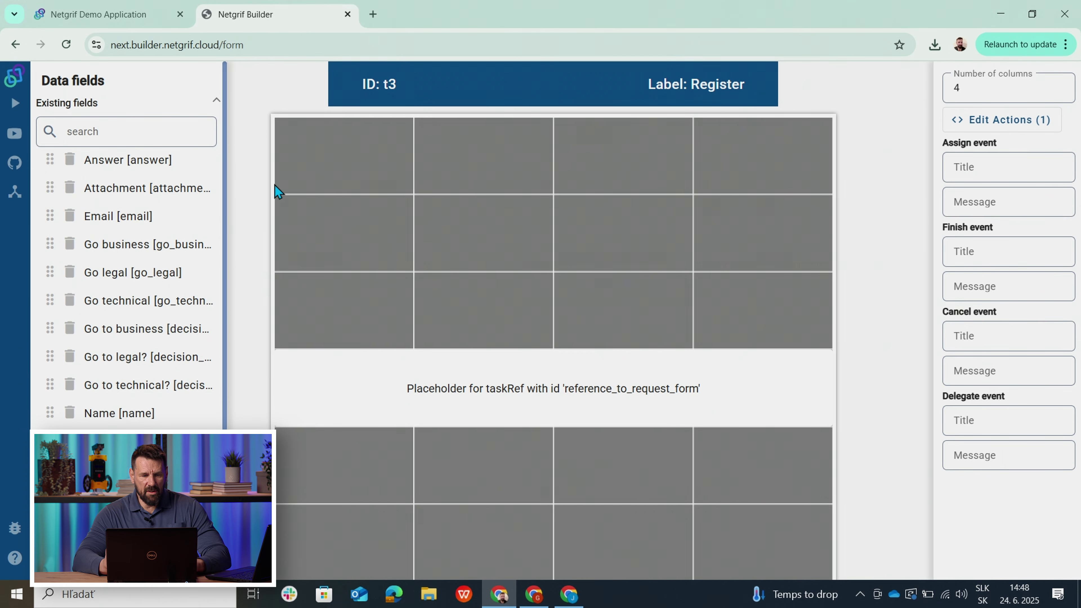
- Add a new multichoice map field of the List type to the first row of the Register form
drag(225, 181, 228, 287)
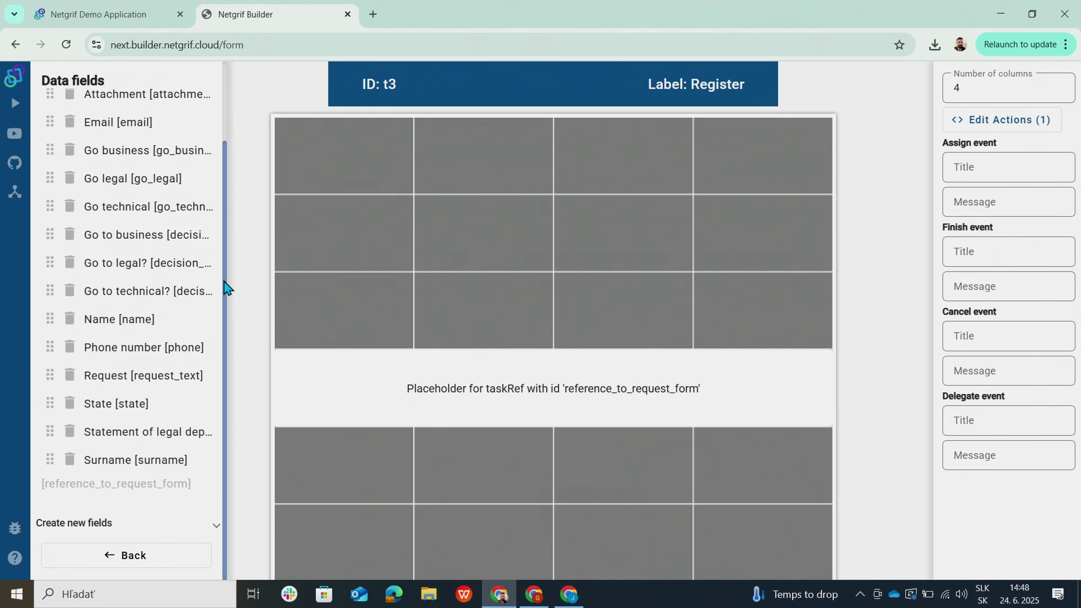
click(107, 521)
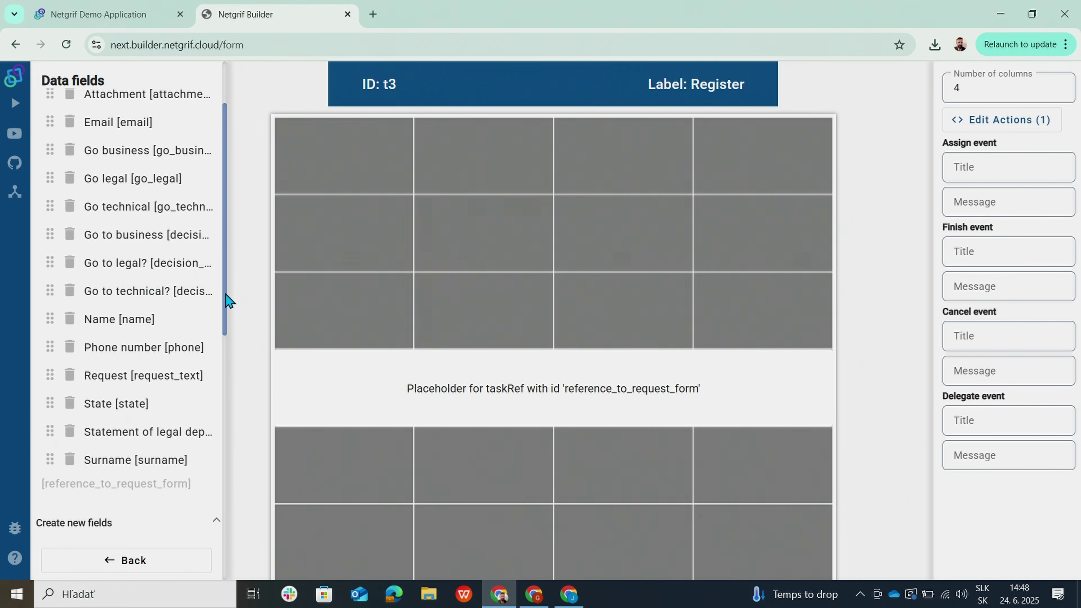
drag(225, 298, 230, 451)
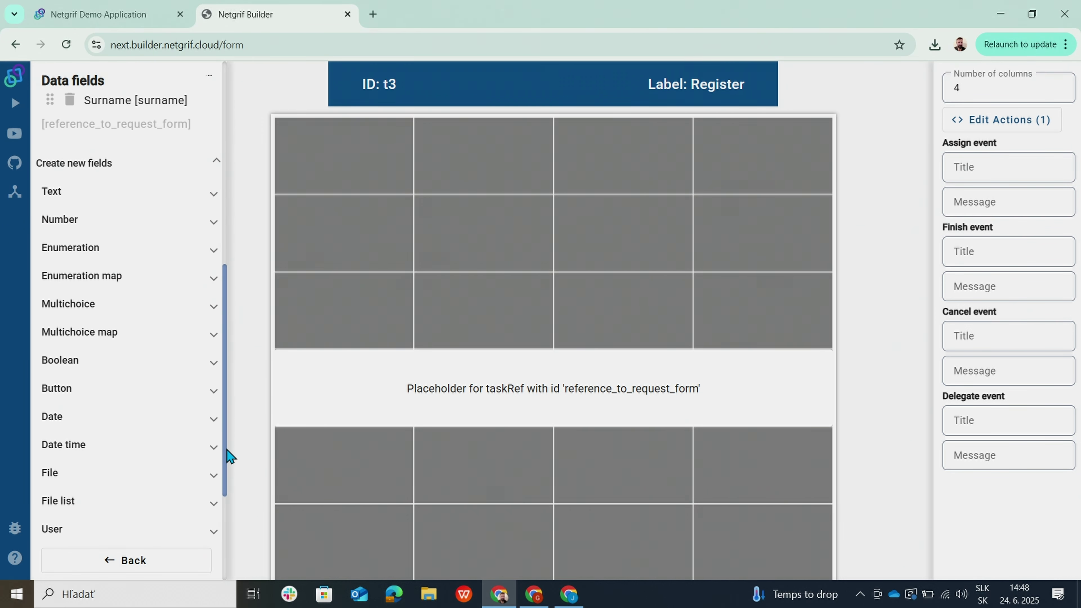
click(68, 336)
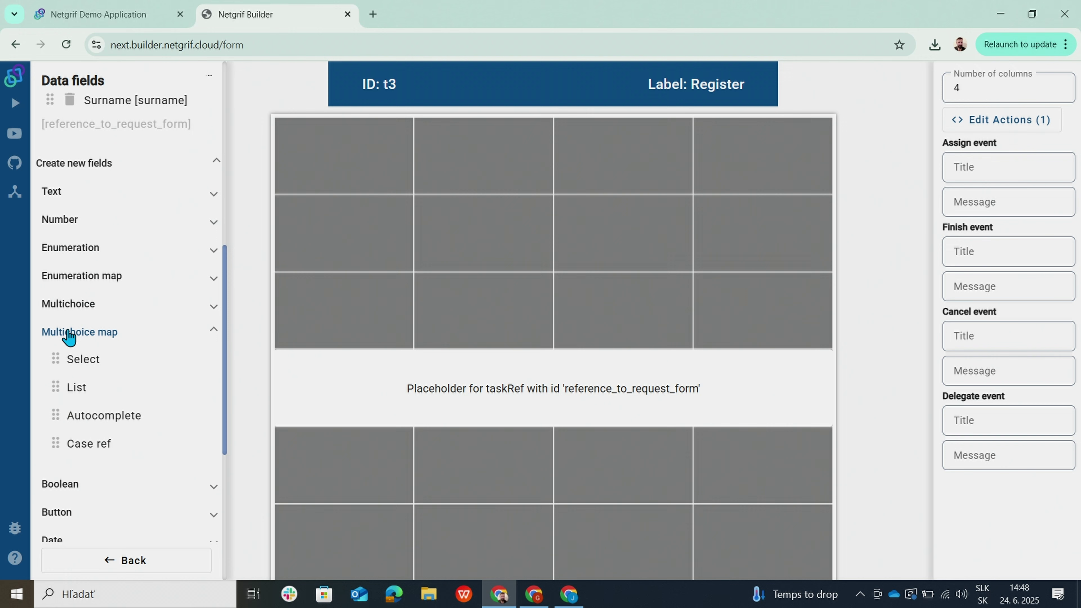
click(80, 388)
mouse_move(483, 134)
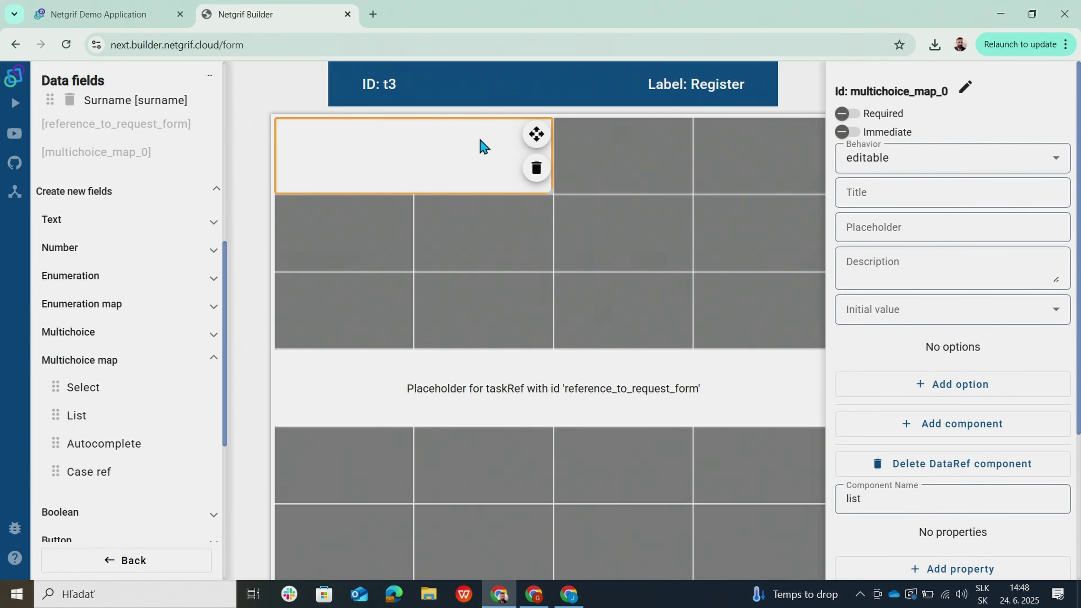
- Move the new multichoice map field to the two middle columns and stretch it over three rows
drag(536, 135, 674, 135)
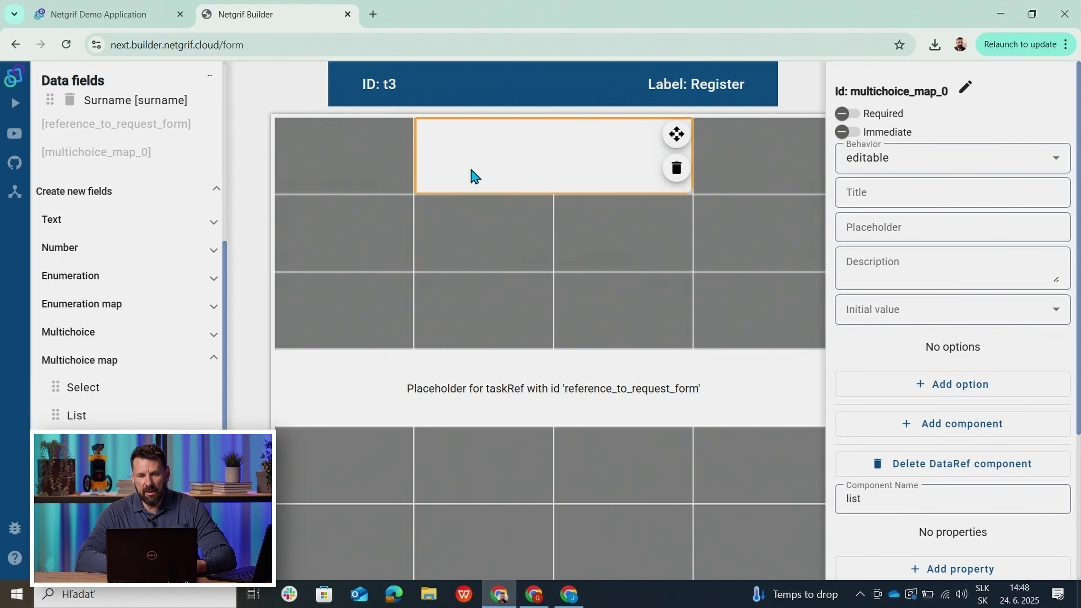
drag(534, 194, 508, 345)
click(491, 294)
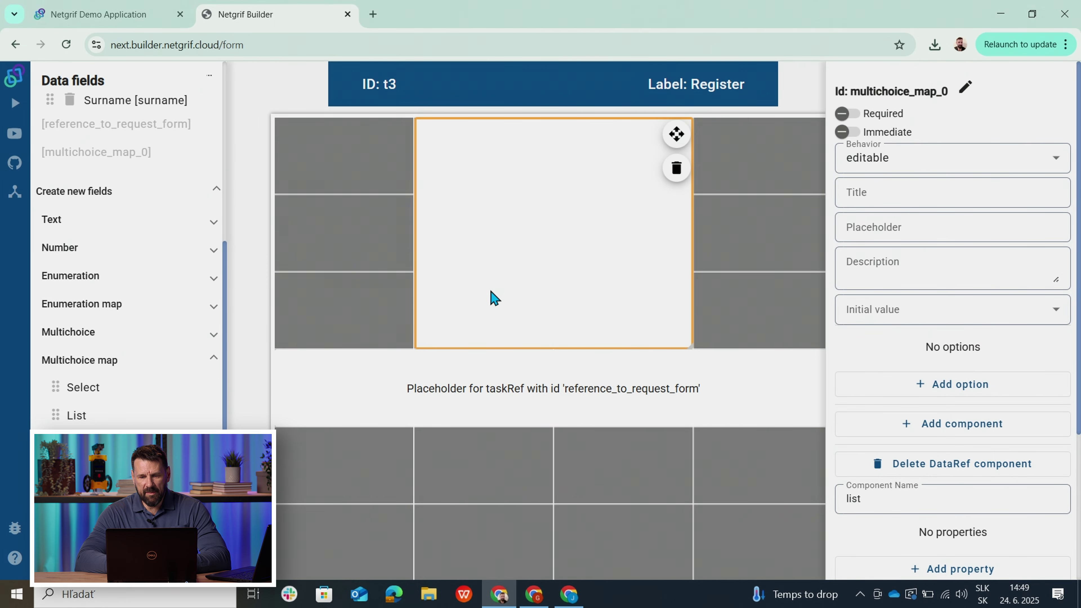
- Add three options to the new multichoice map field on the Register form
click(886, 388)
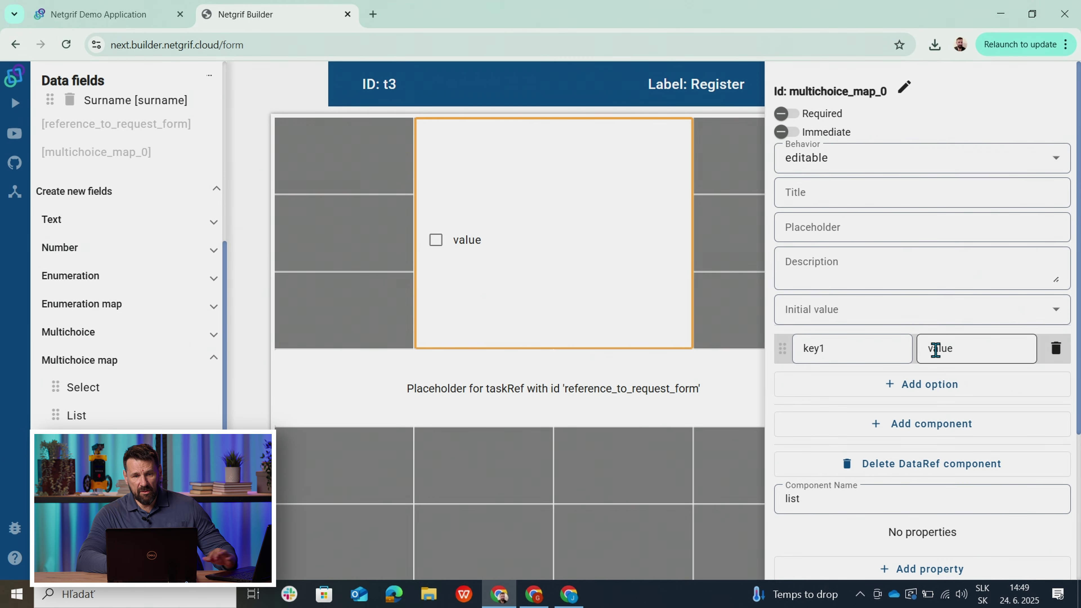
click(918, 384)
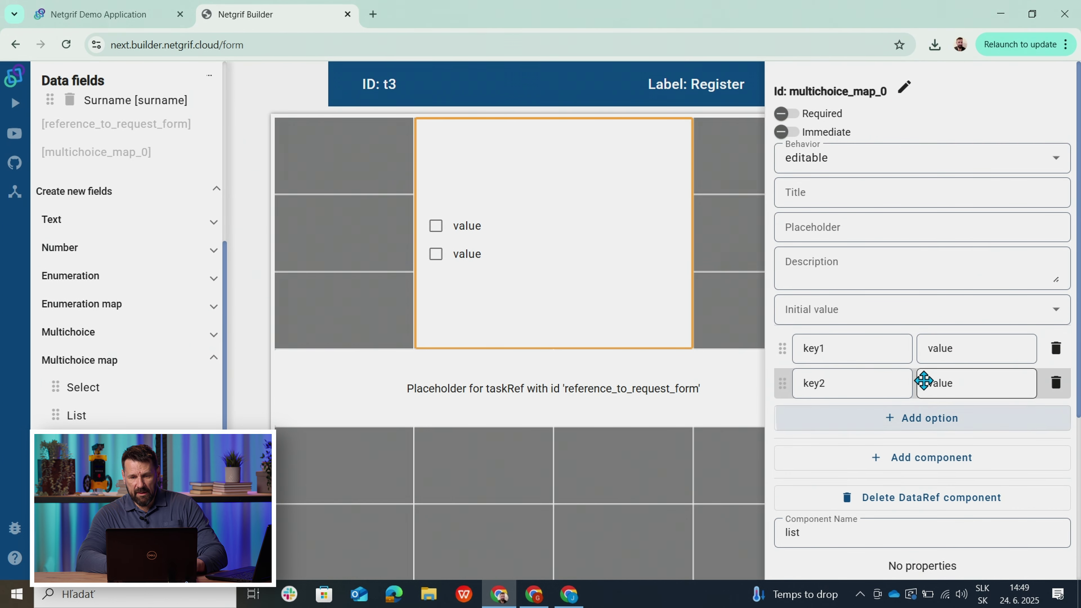
click(917, 418)
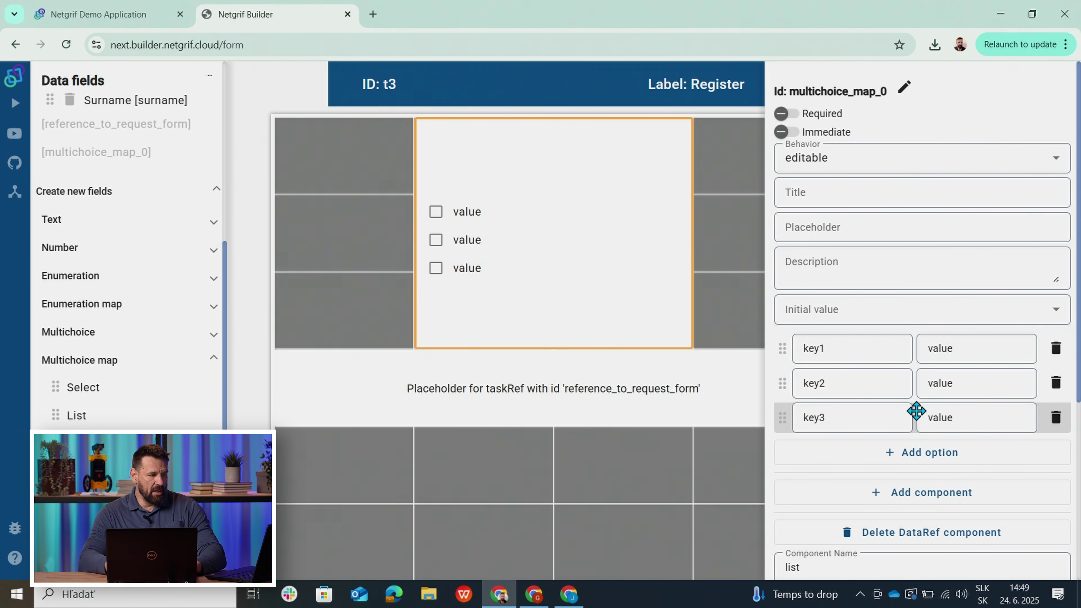
- Set the three option keys of the multichoice map field to legal, technical and business
click(828, 349)
drag(828, 349, 794, 357)
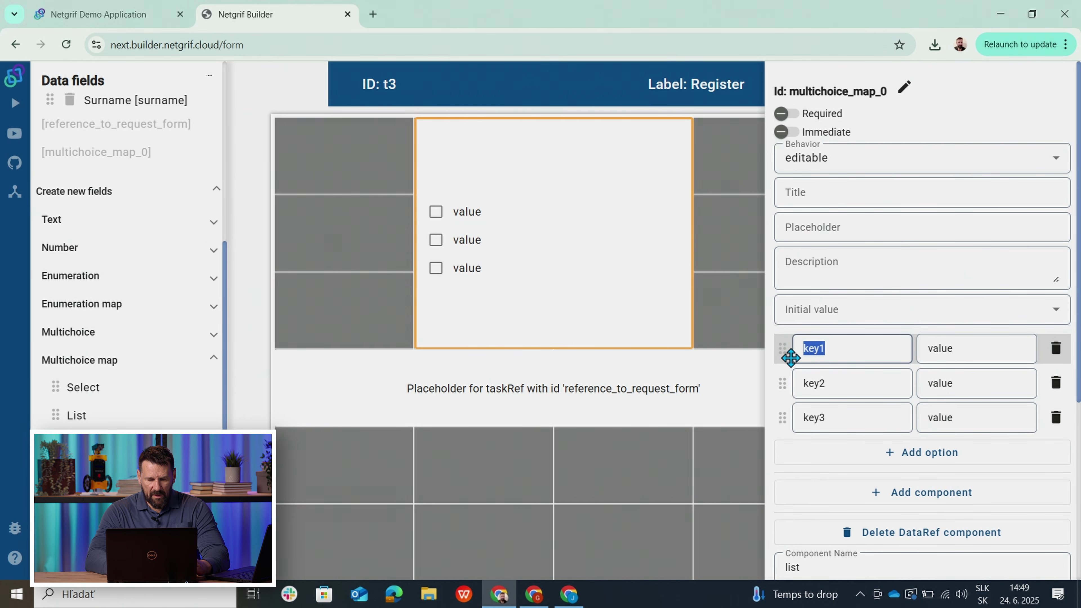
text(lega)
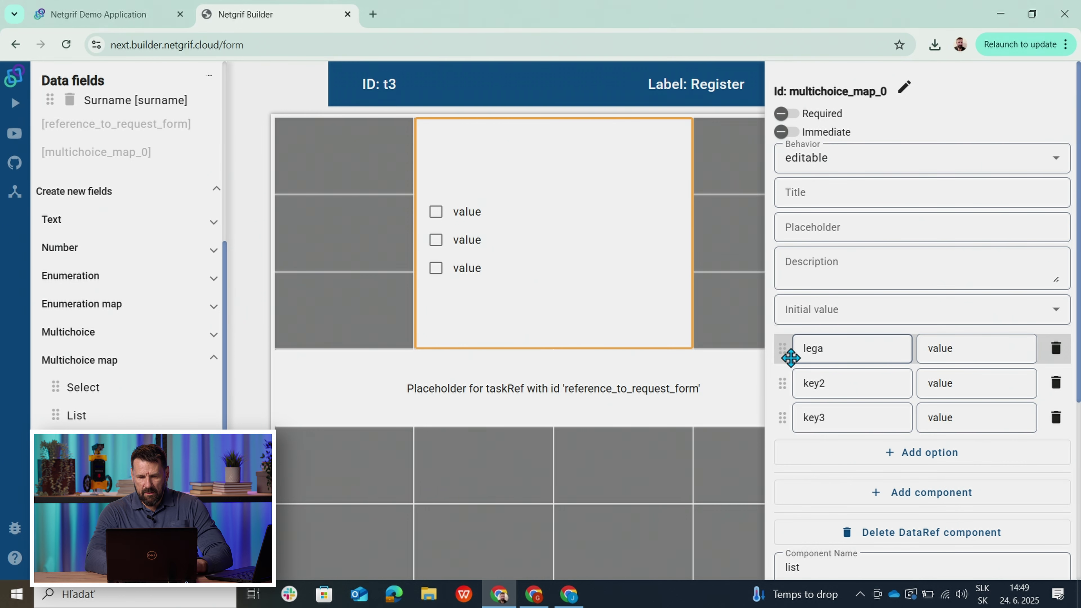
text(l)
drag(828, 383, 792, 385)
text(technical)
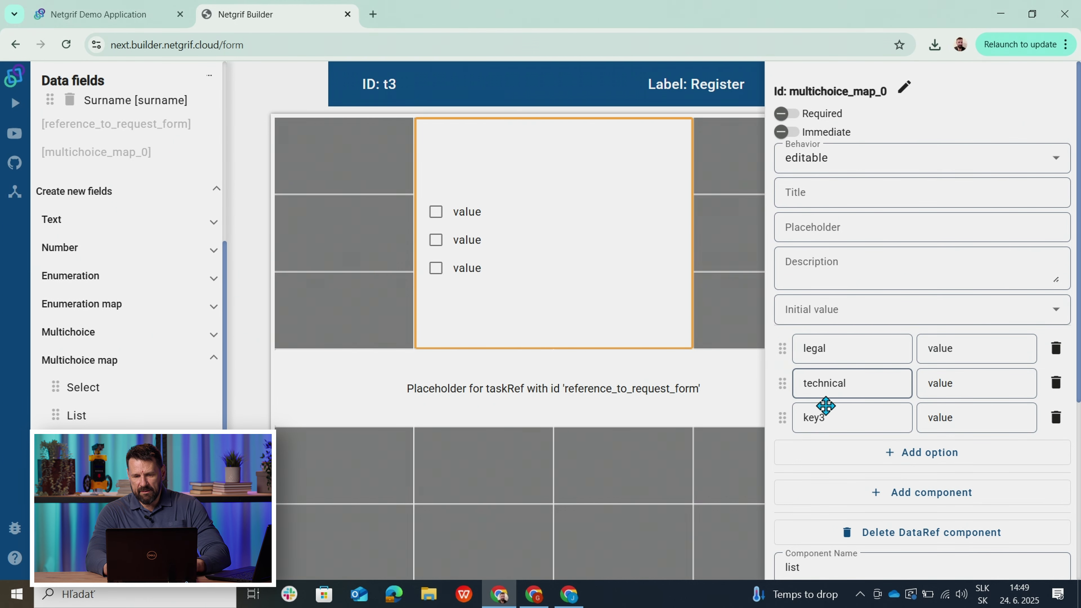
drag(837, 417, 792, 424)
text(bus)
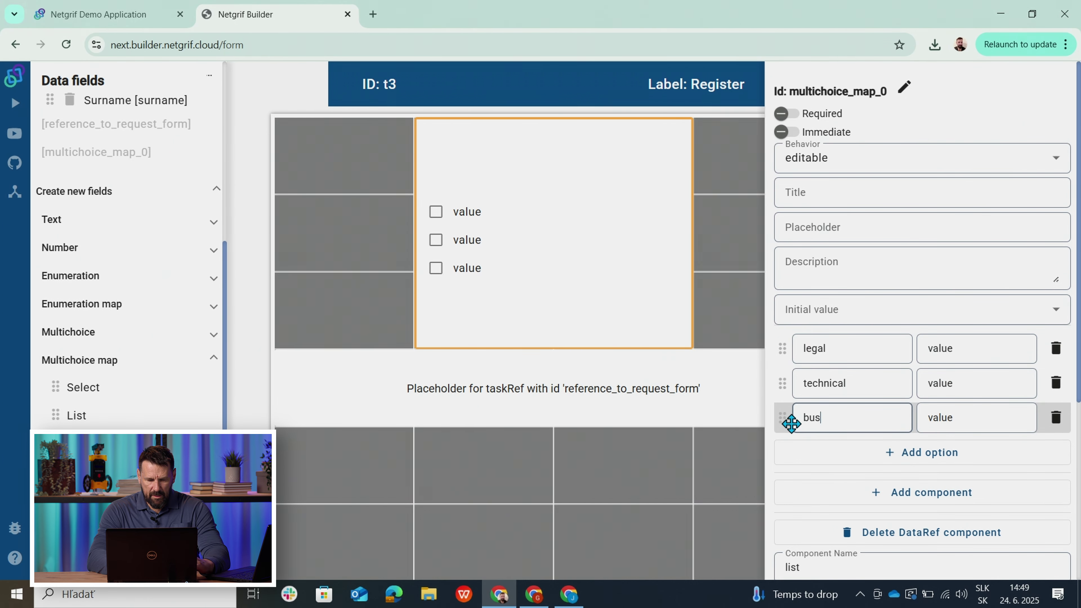
text(iness)
- Set the option values to Legal department, Technical department and Business department, and return to the process model
drag(958, 352, 896, 362)
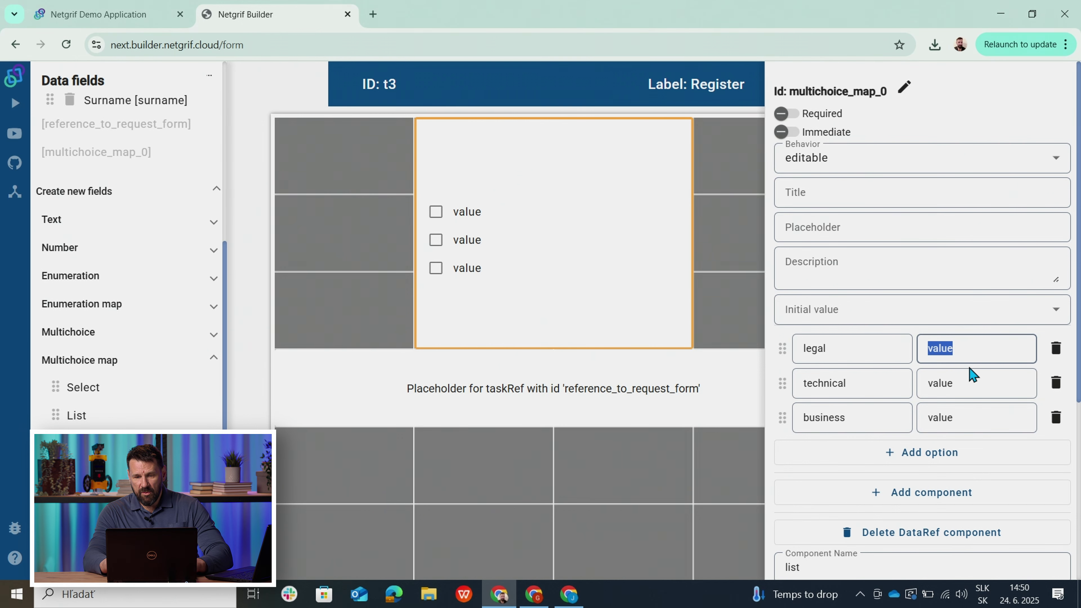
text(Legal department)
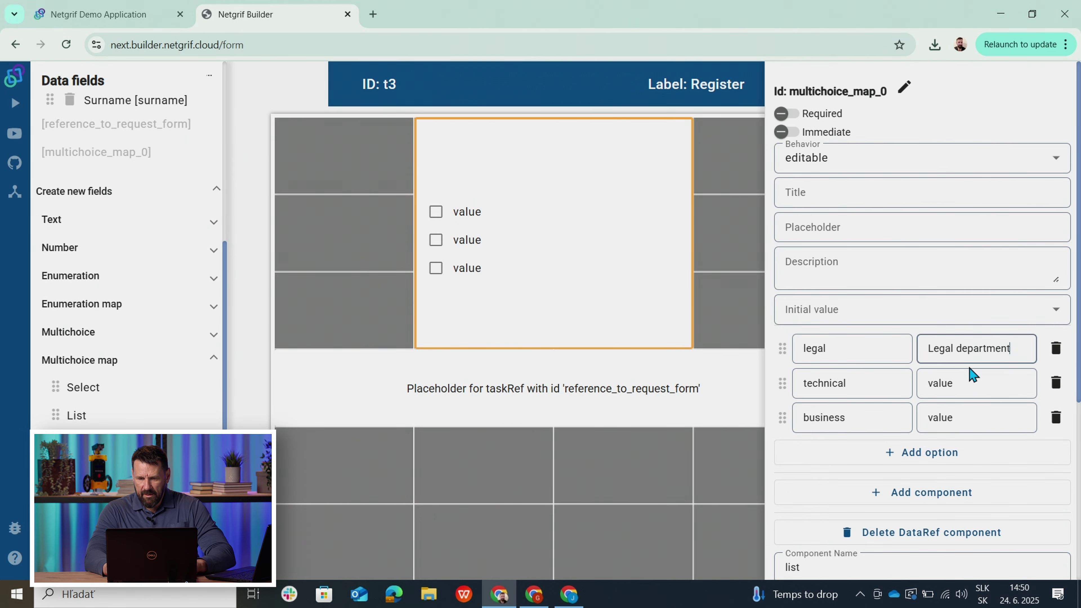
click(957, 384)
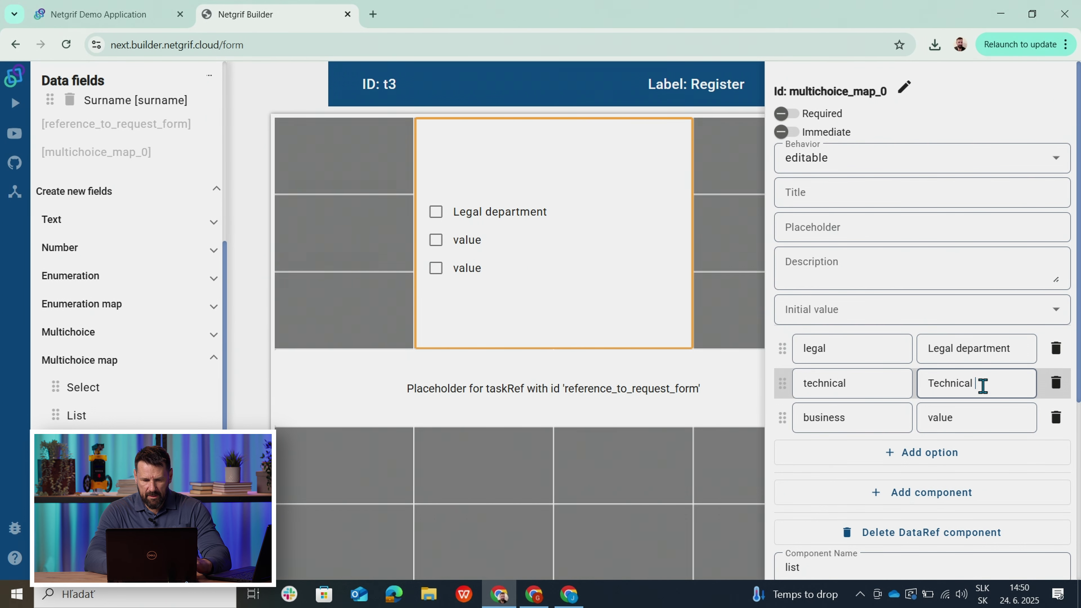
text(Technical department)
click(945, 417)
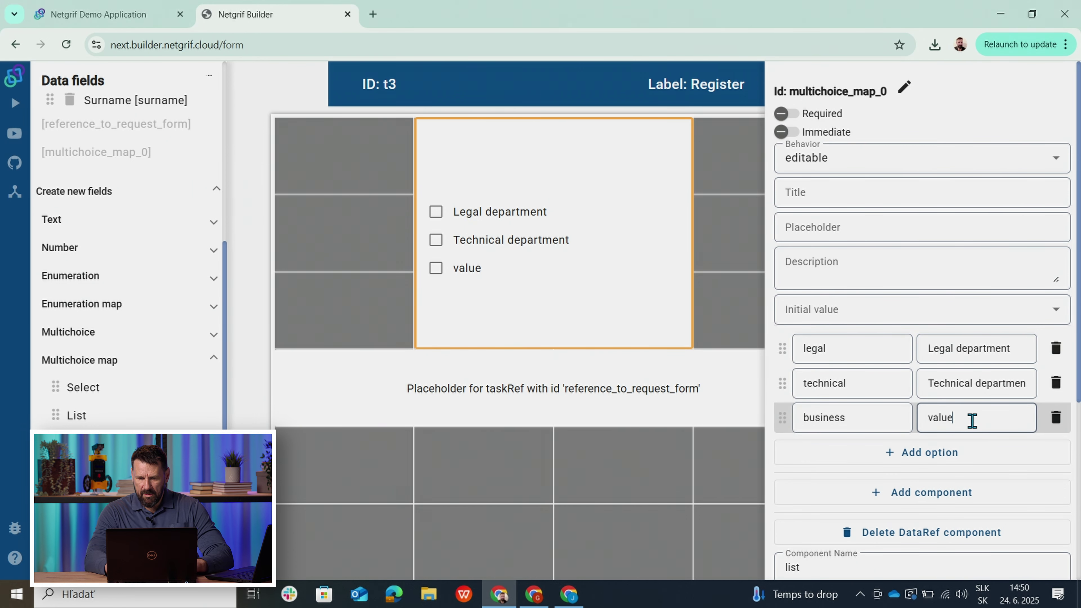
text(Business dep)
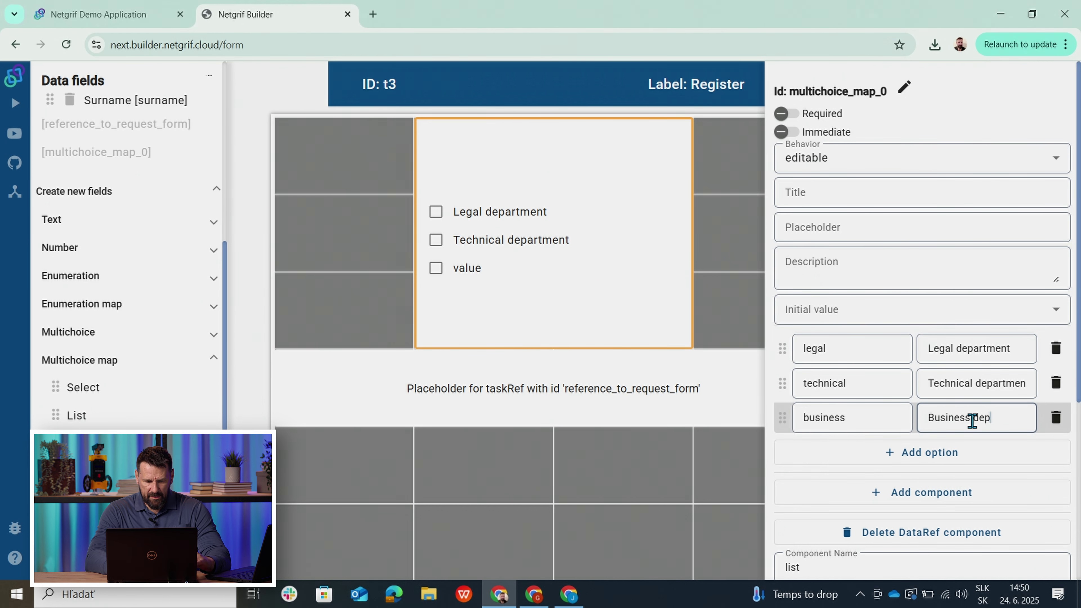
text(artment)
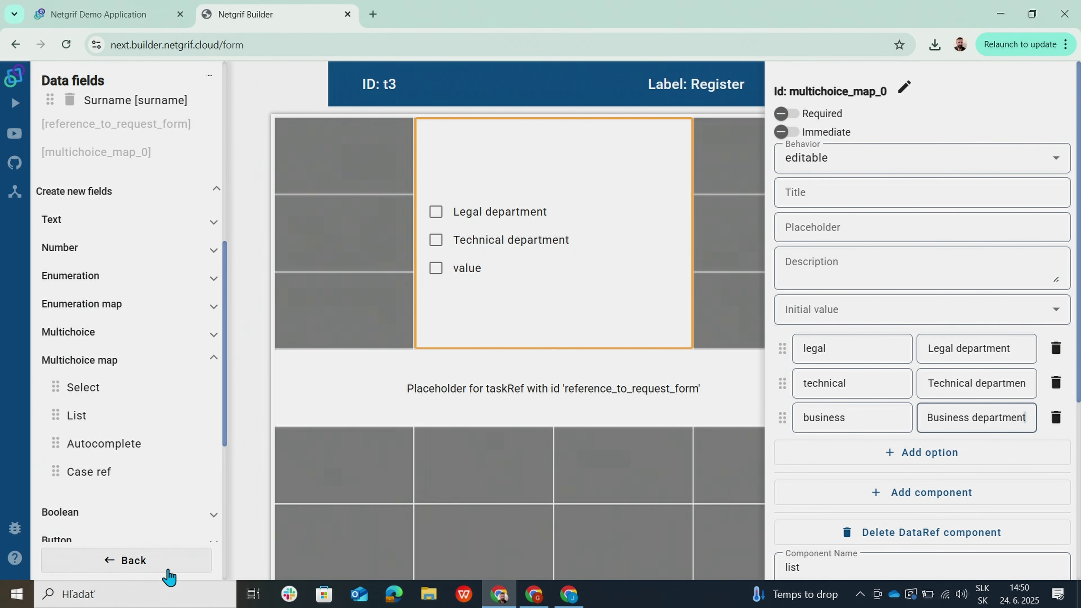
click(113, 566)
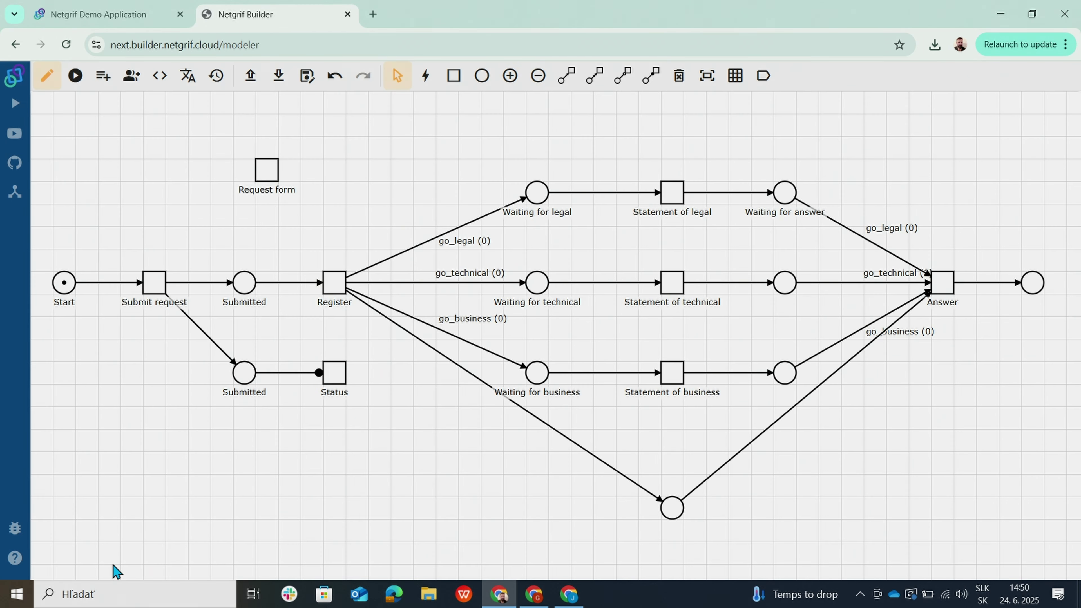
- Check the department options of the multichoice map field in the Register form, and return to the process model
right_click(335, 283)
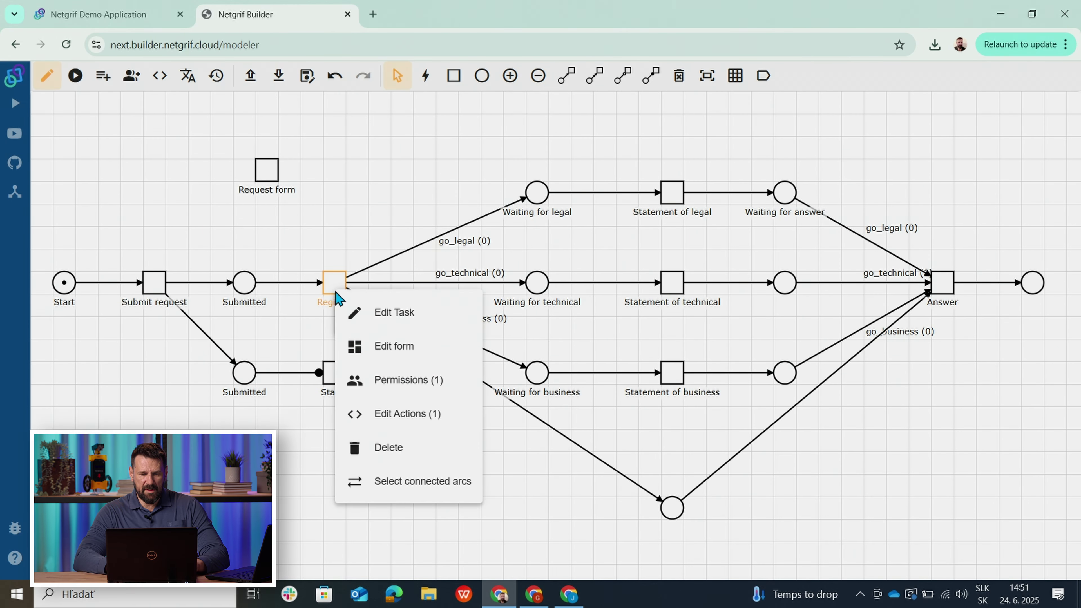
click(394, 347)
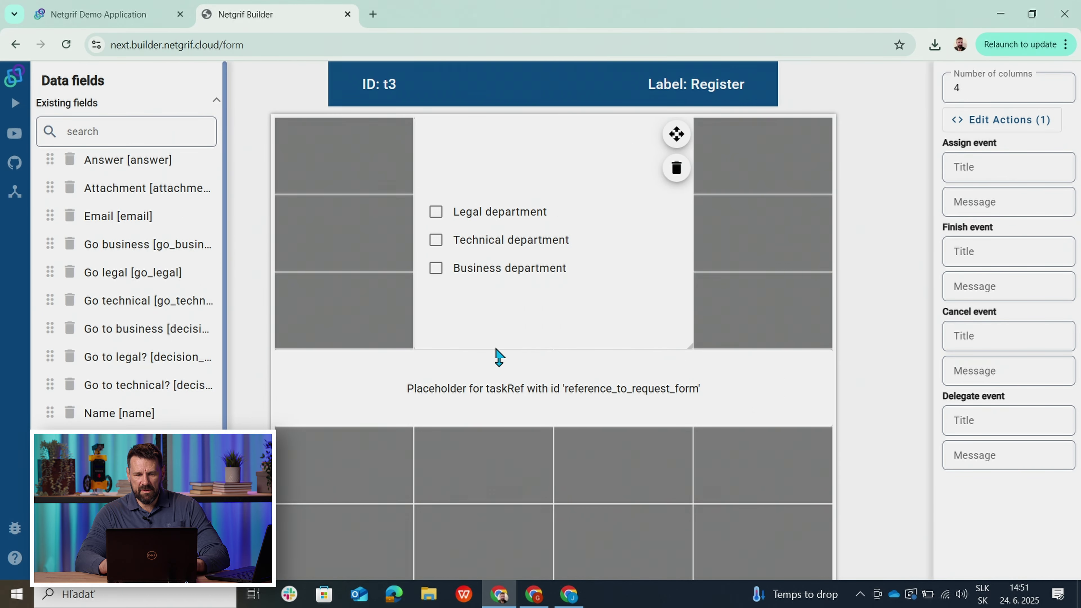
click(552, 308)
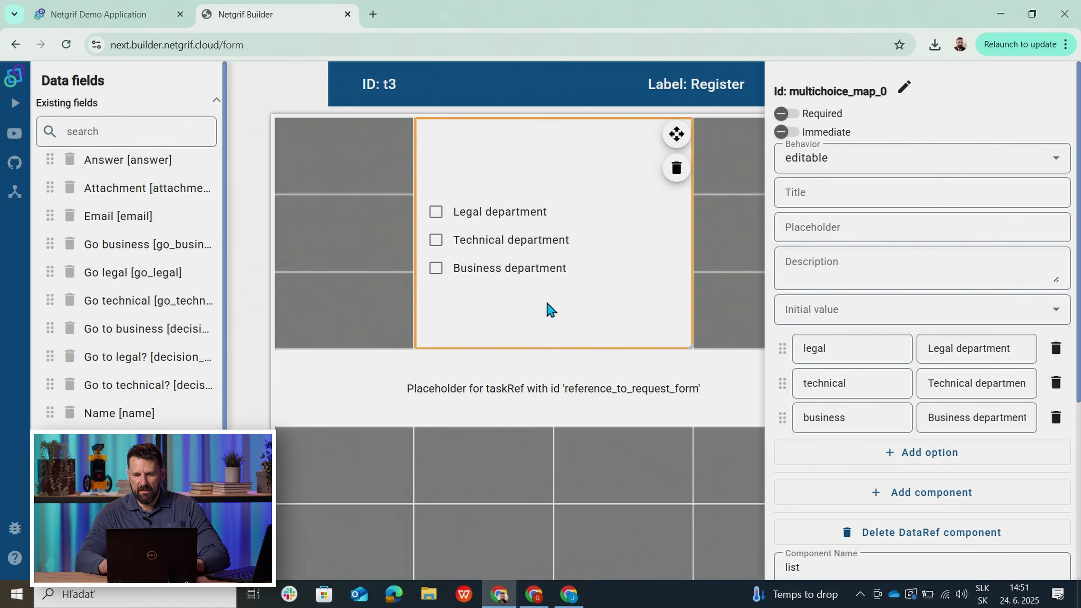
click(126, 560)
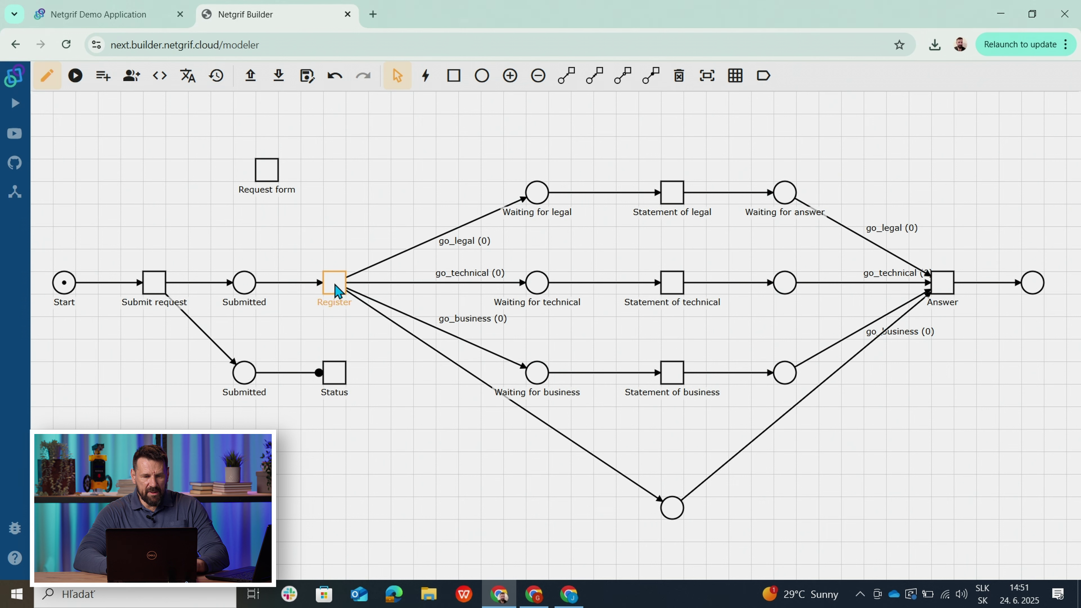
- Add a post action to the Set event of multichoice_map_0 in the Register task's actions and open its code editor
right_click(338, 292)
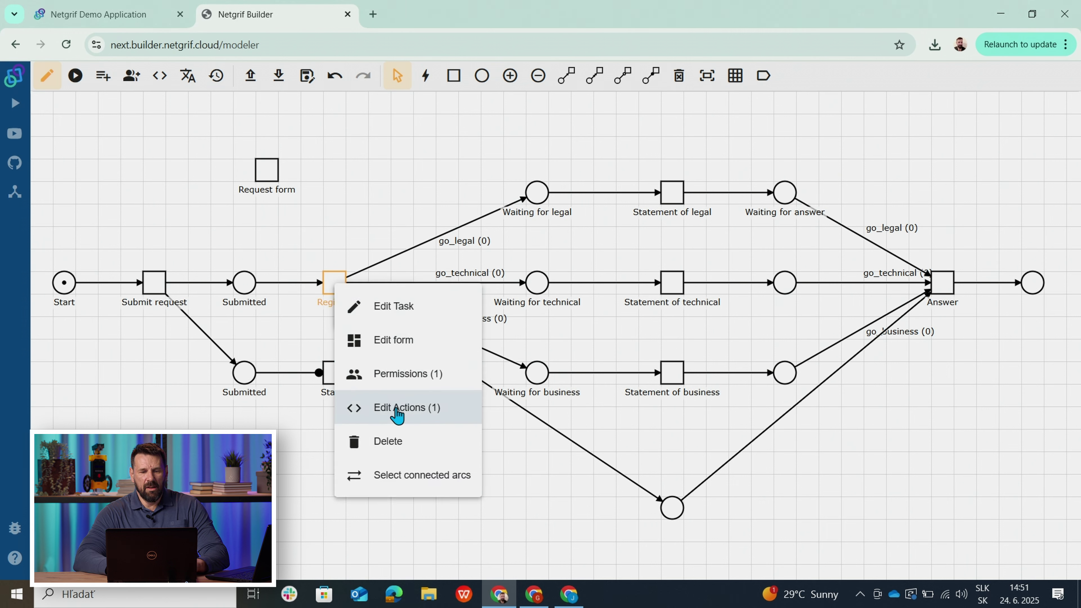
click(397, 413)
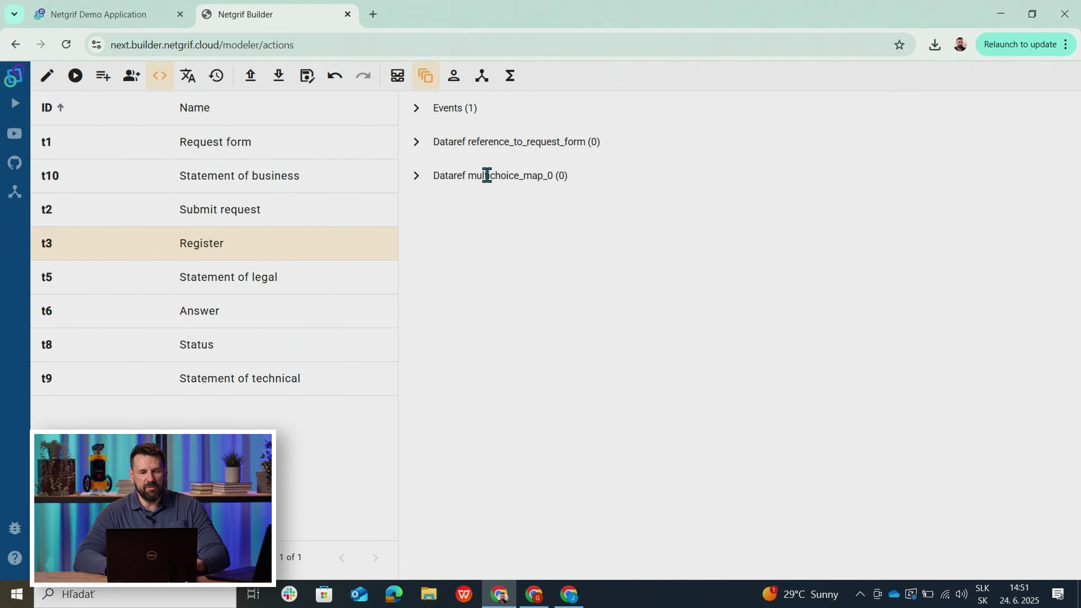
click(417, 176)
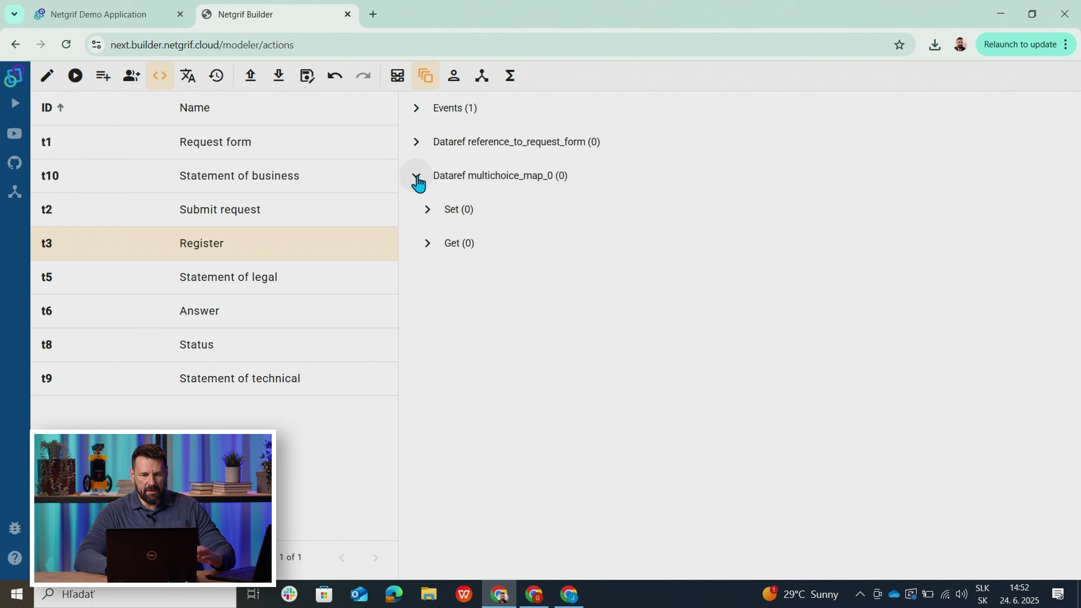
click(426, 210)
click(507, 278)
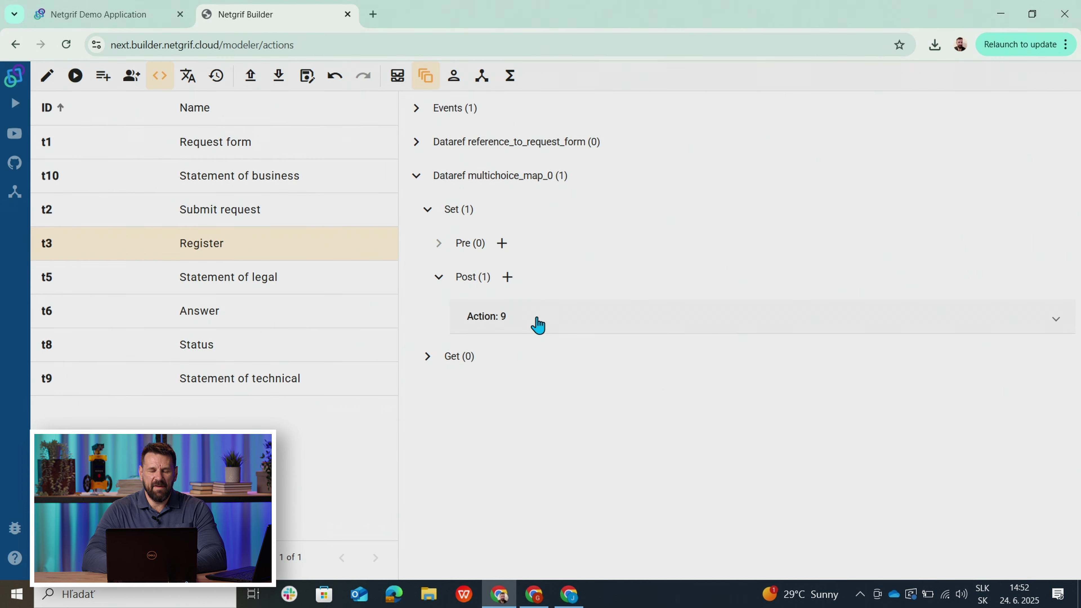
click(537, 319)
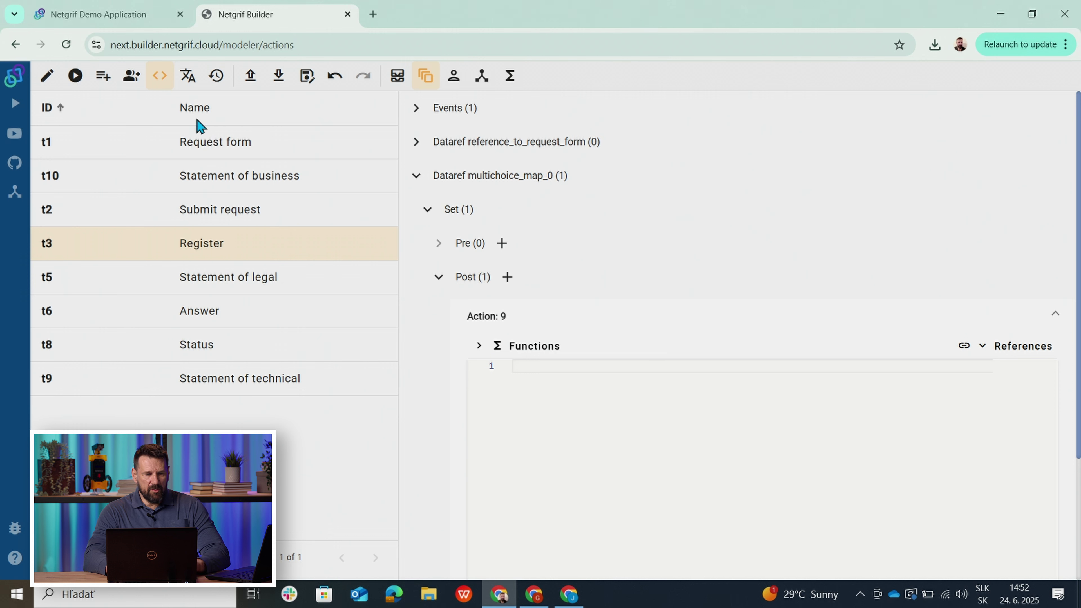
- Refactor the ID of the multichoice_map_0 data field to department_choice and set its title to Department choice
click(104, 85)
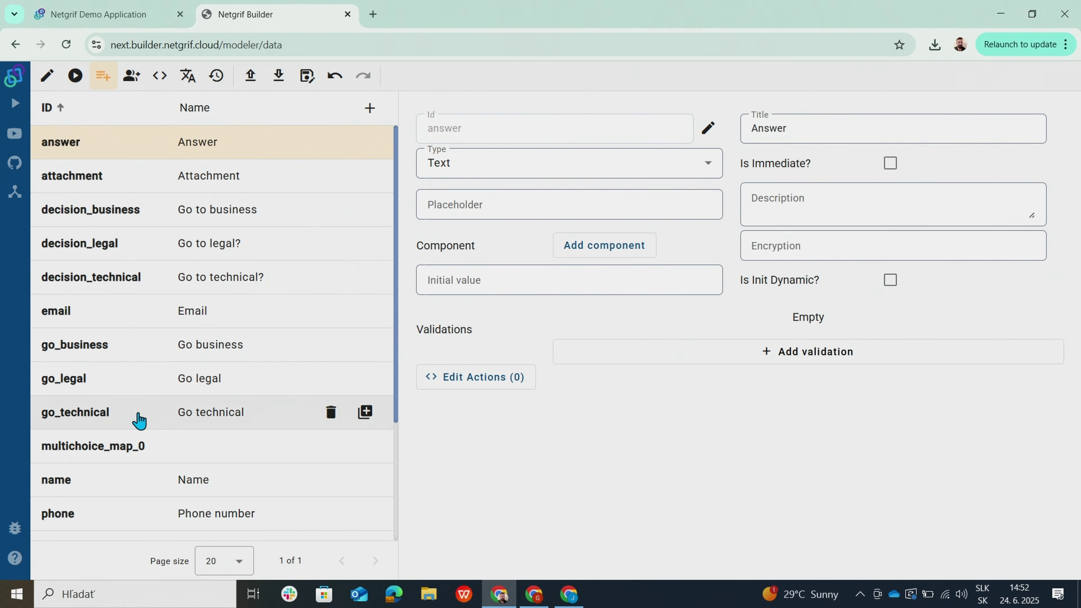
drag(398, 341, 398, 357)
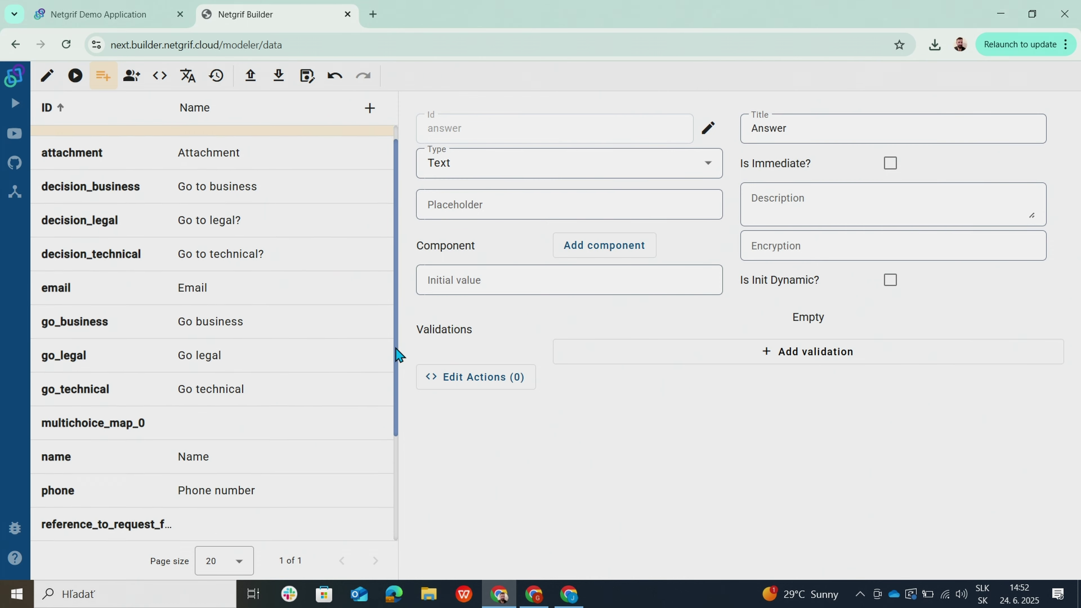
click(91, 416)
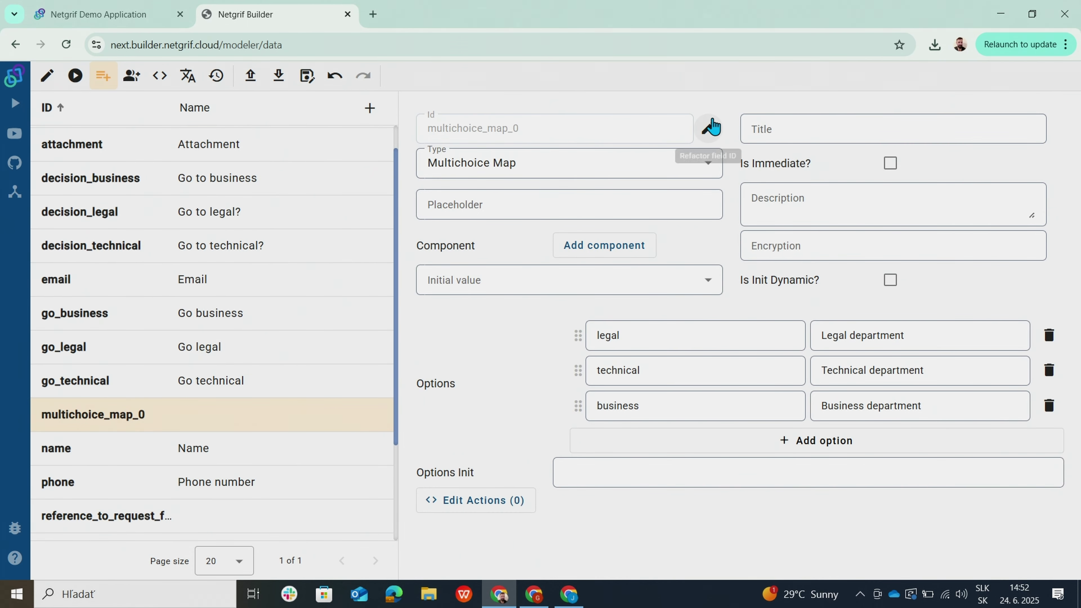
click(708, 130)
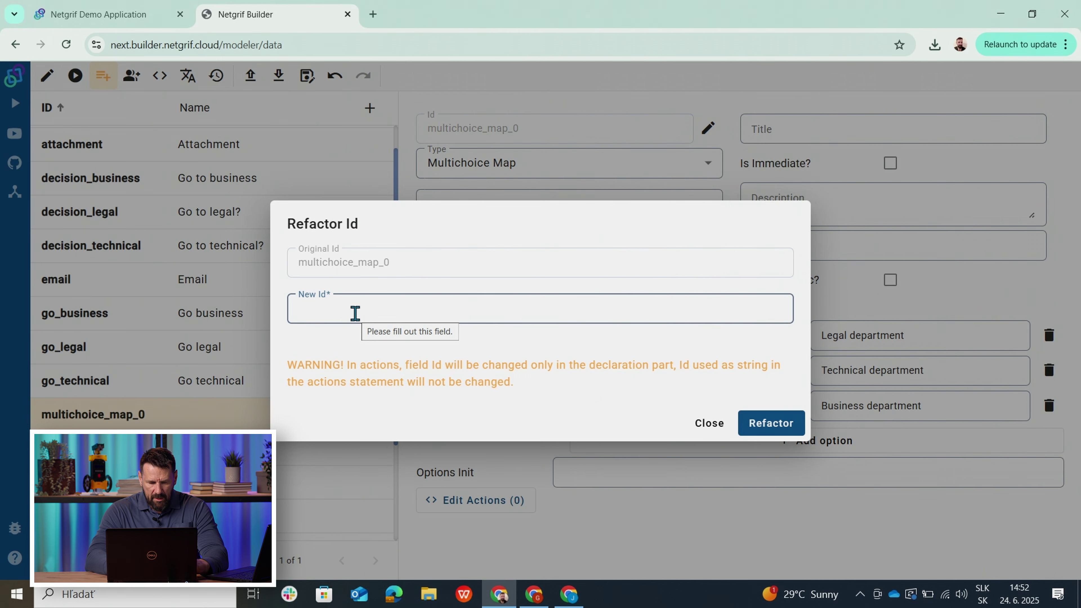
text(department_choice)
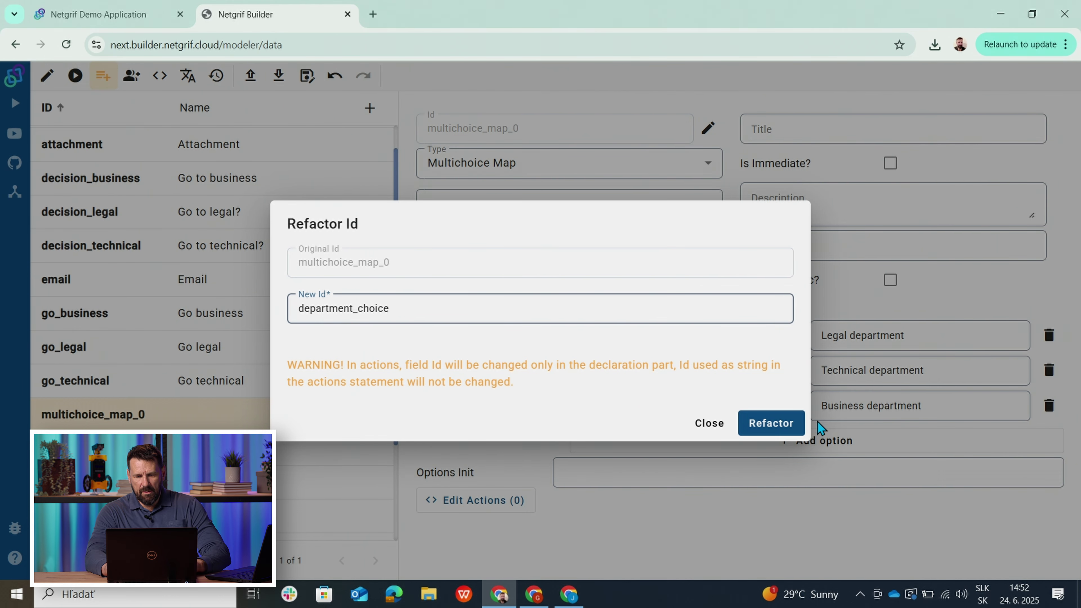
click(776, 423)
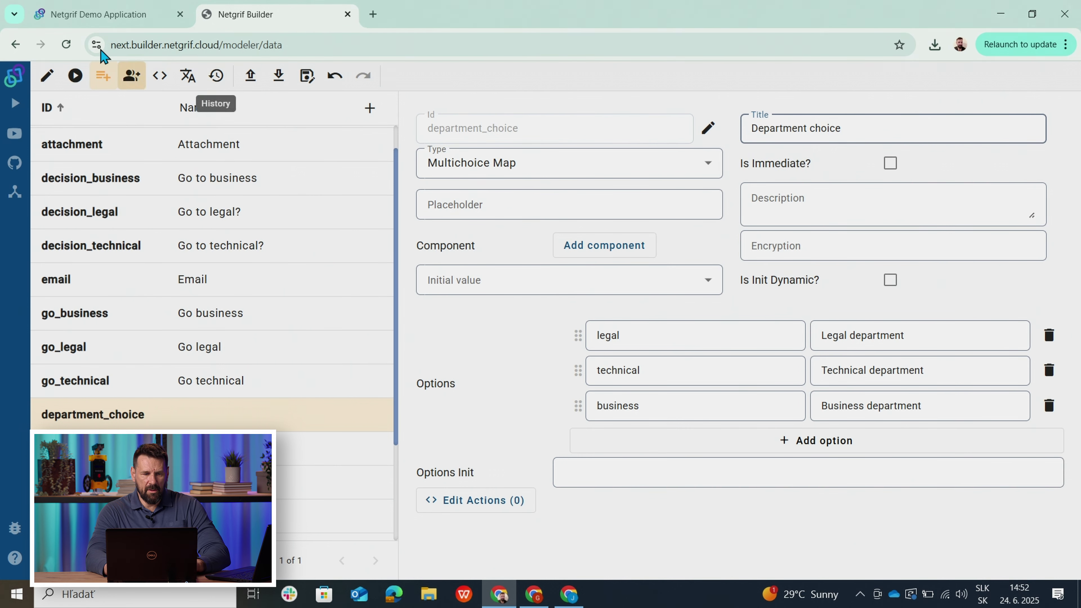
- Open the Set post action of department_choice in the Register task's actions and show the available functions
click(47, 77)
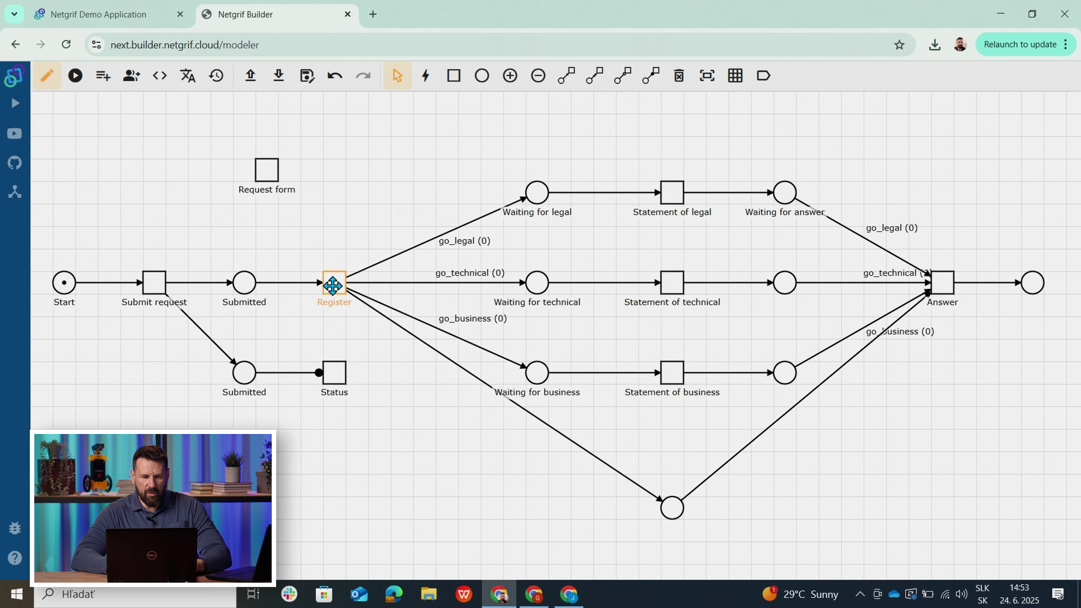
right_click(333, 285)
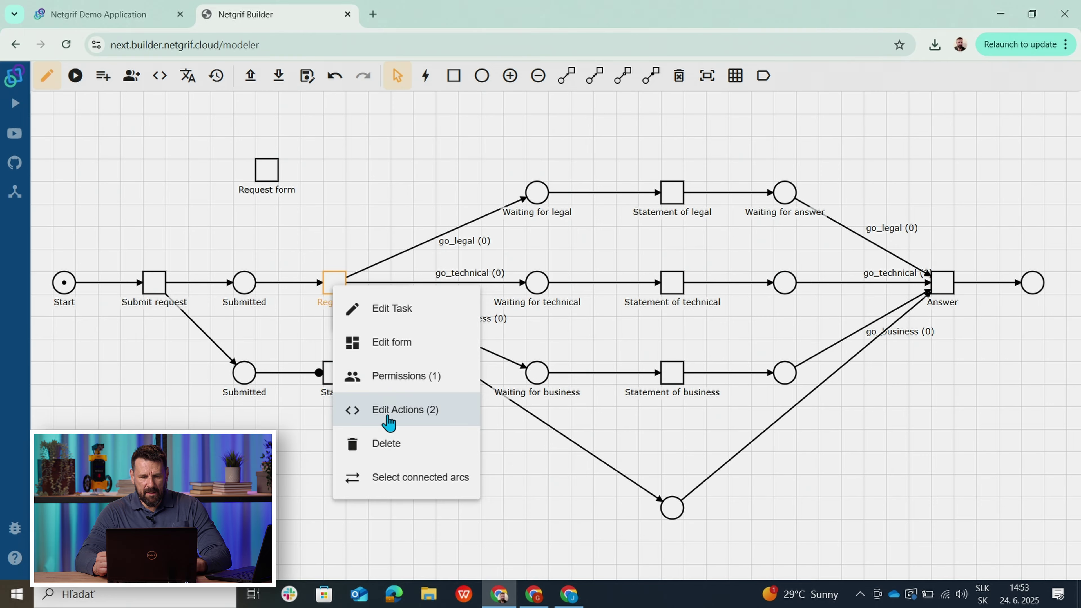
click(389, 419)
click(415, 176)
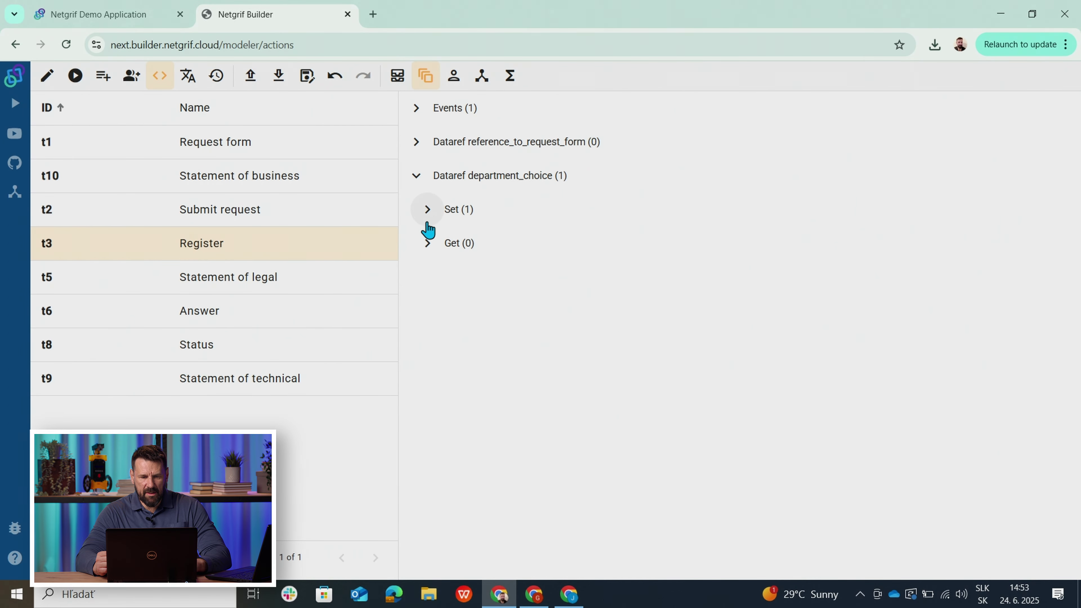
click(427, 212)
click(439, 278)
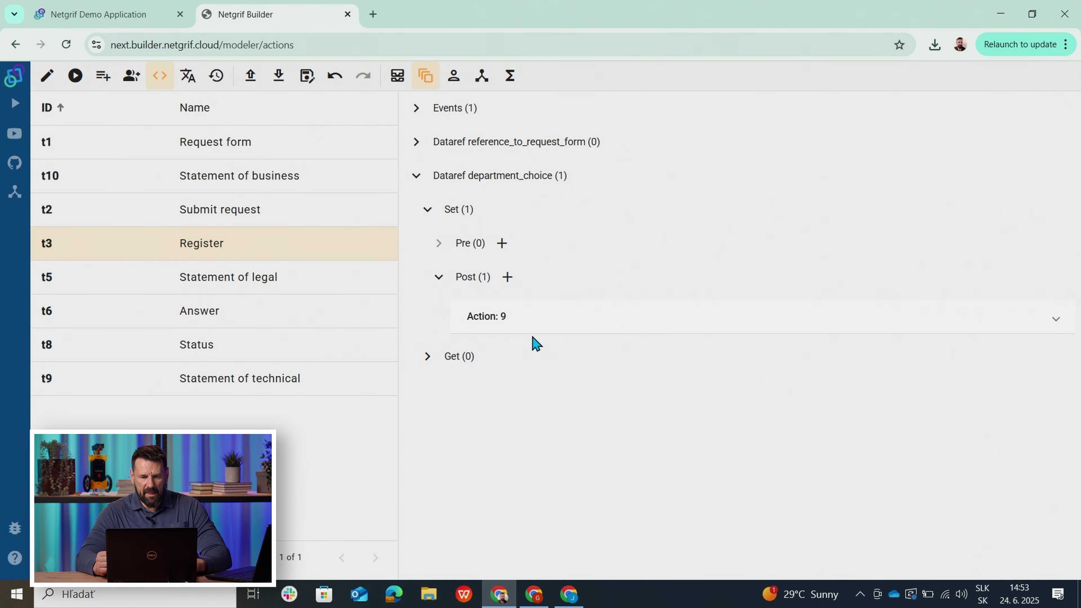
click(536, 333)
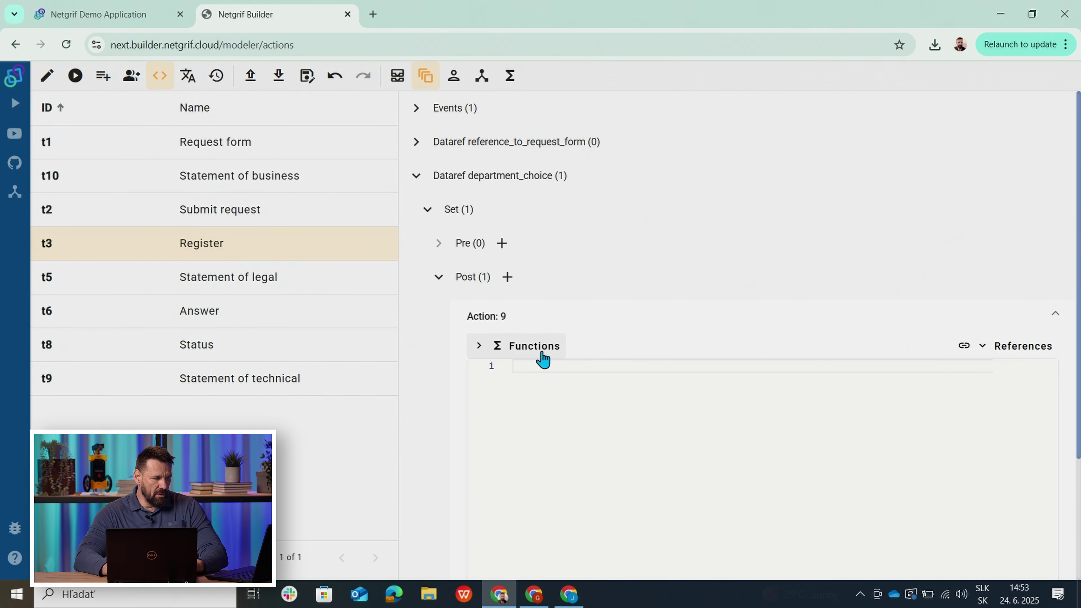
click(541, 359)
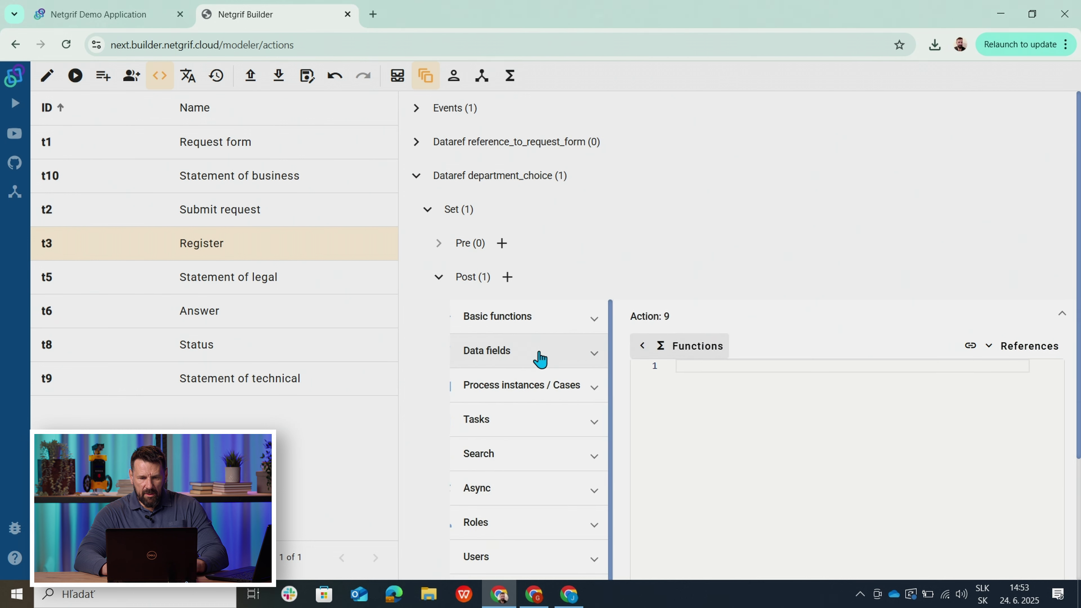
- Insert an If/Else statement into the post action and reduce its condition to just the <datafield> placeholder
click(494, 325)
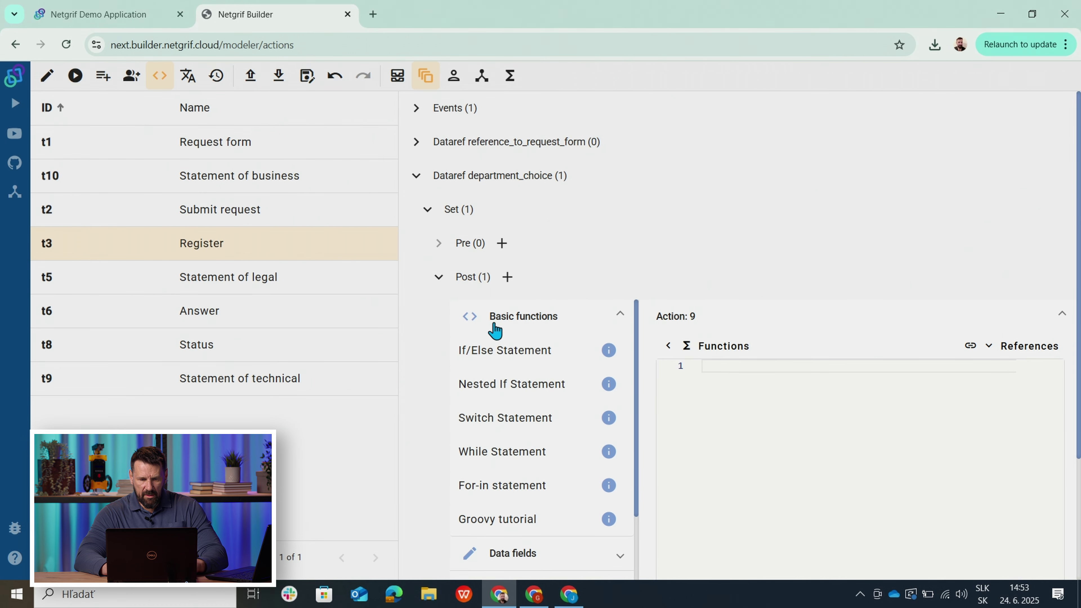
click(502, 353)
click(750, 370)
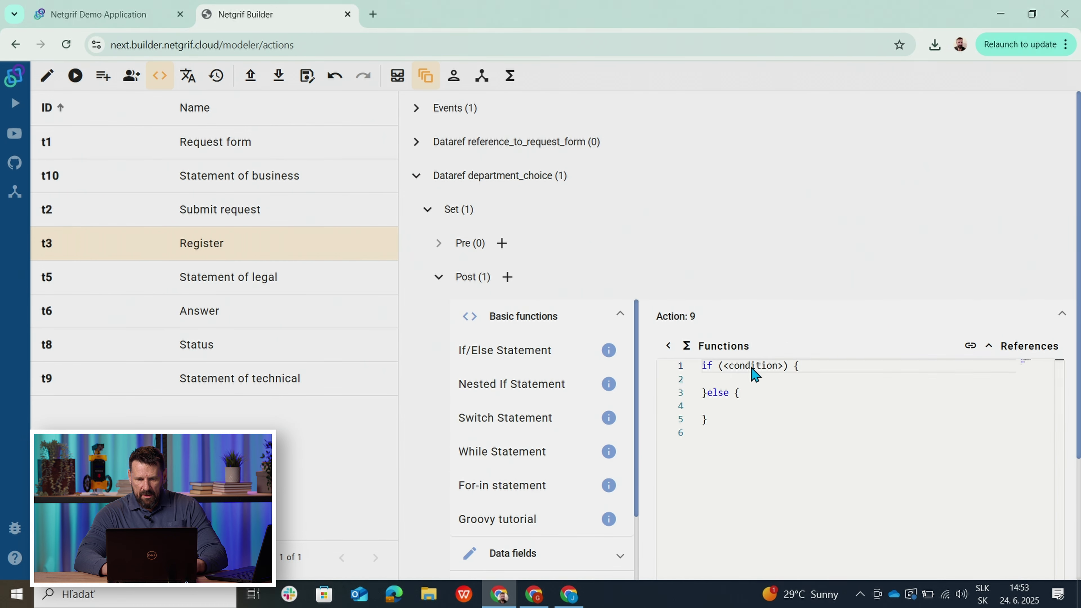
click(781, 385)
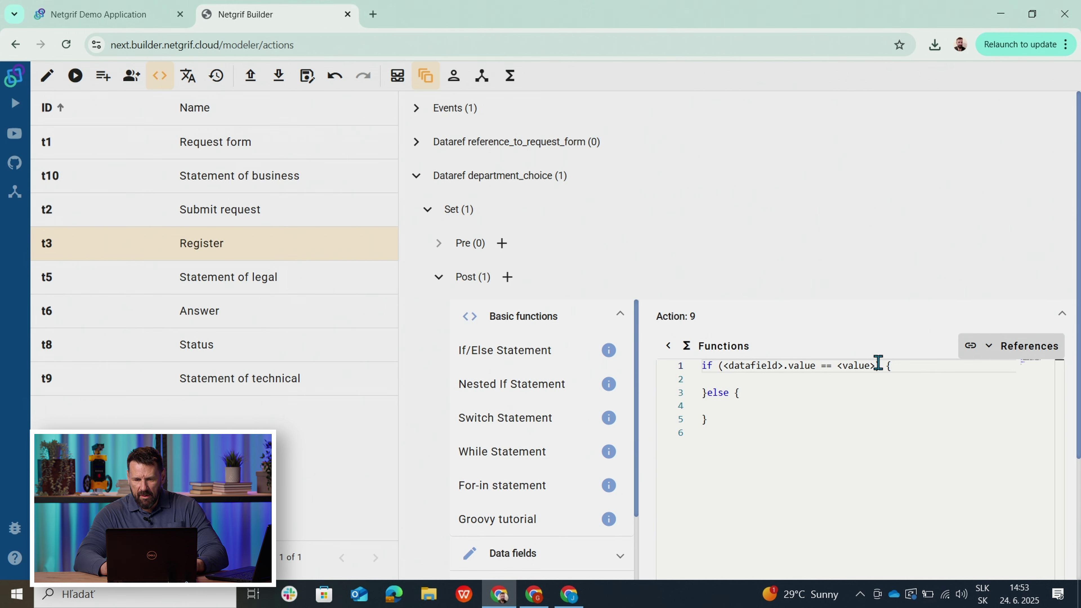
drag(876, 365, 797, 366)
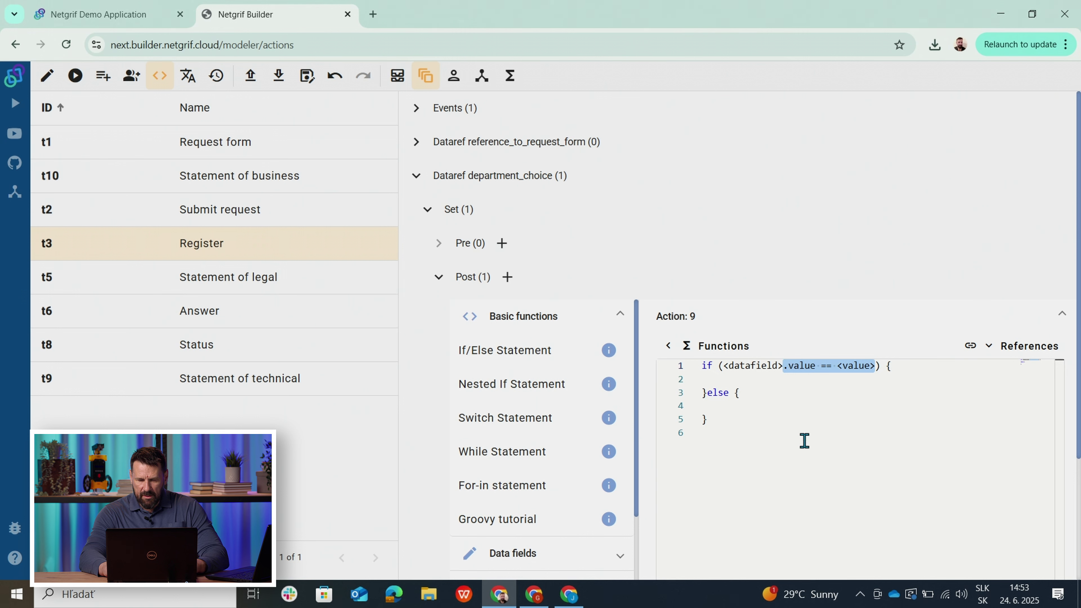
key(BackSpace)
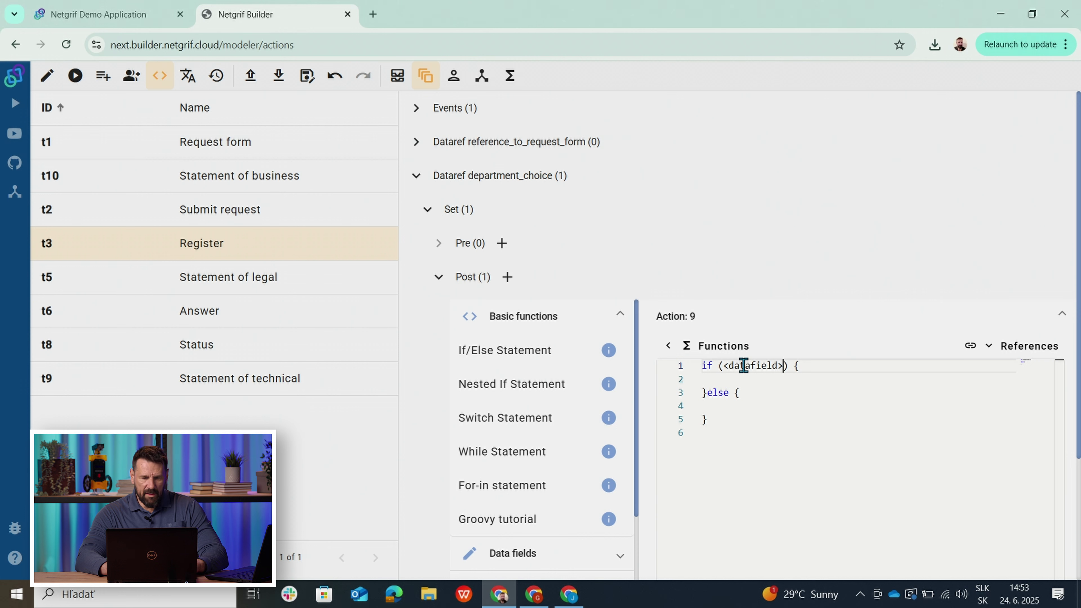
- Replace the <datafield> placeholder in the if condition with a reference to the Department choice [department_choice] data field
right_click(743, 365)
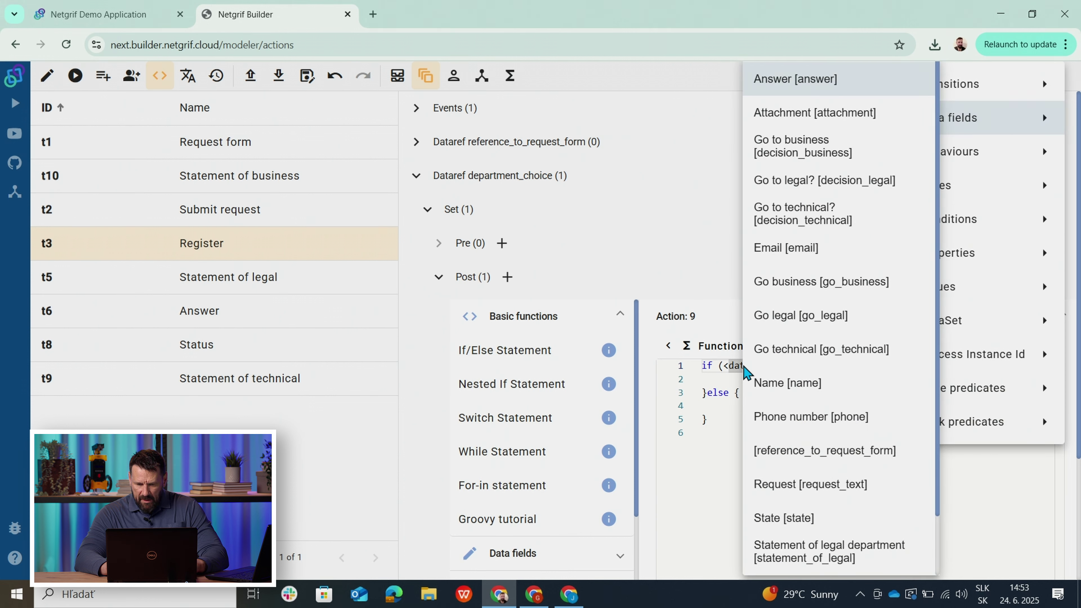
mouse_move(941, 394)
mouse_move(943, 133)
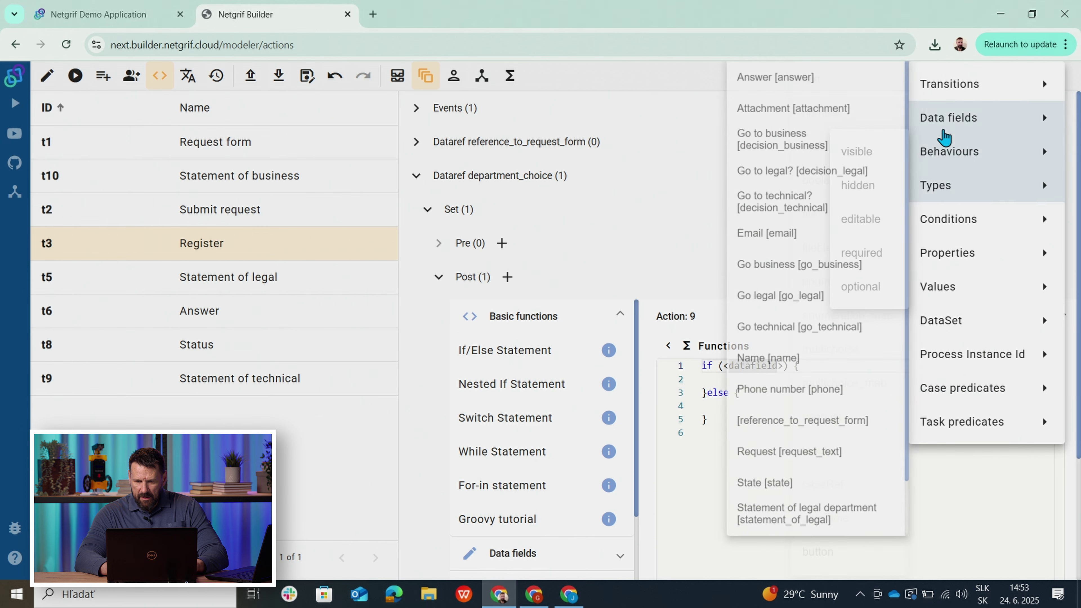
scroll(905, 239, down, 2)
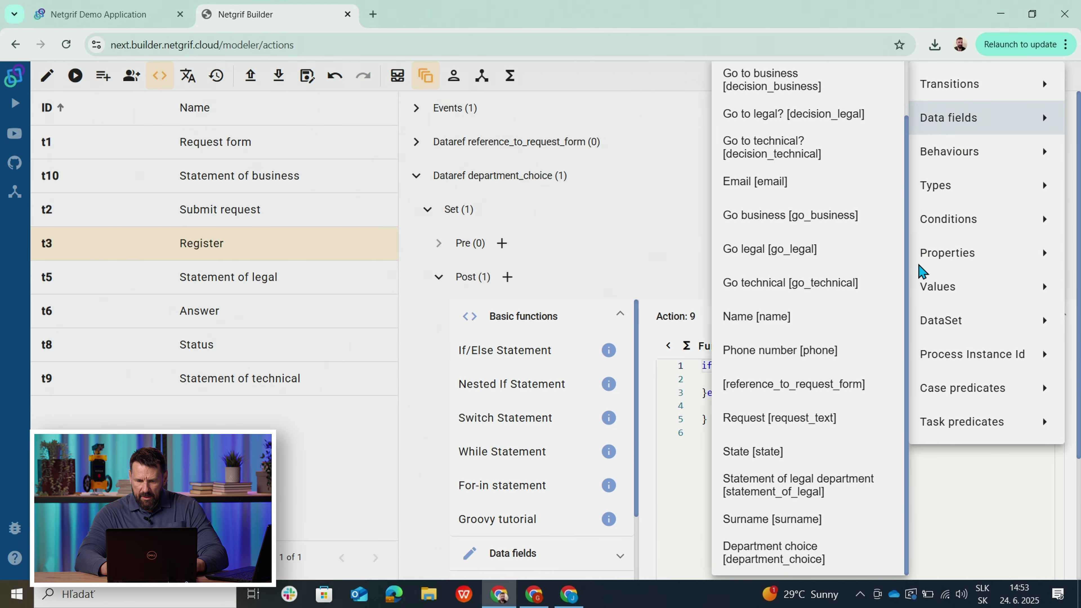
mouse_move(936, 286)
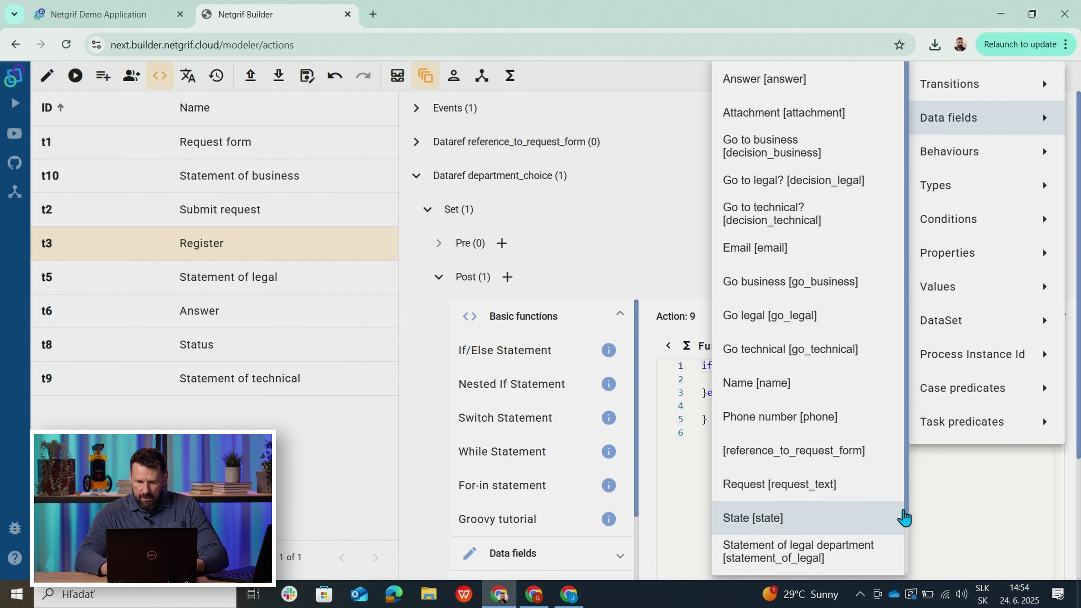
drag(907, 511, 905, 516)
scroll(905, 519, down, 2)
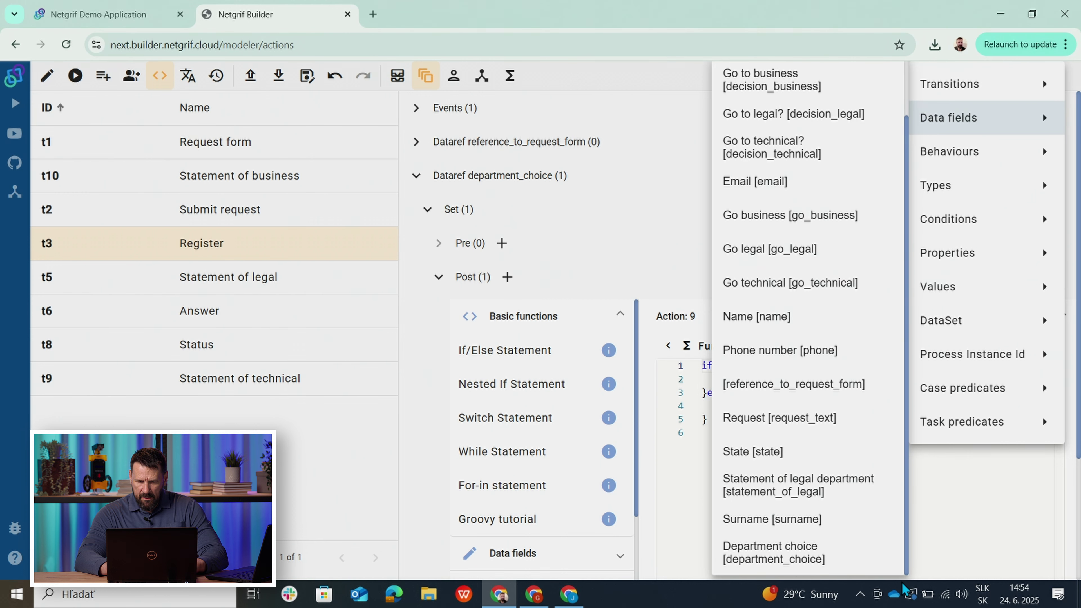
click(791, 554)
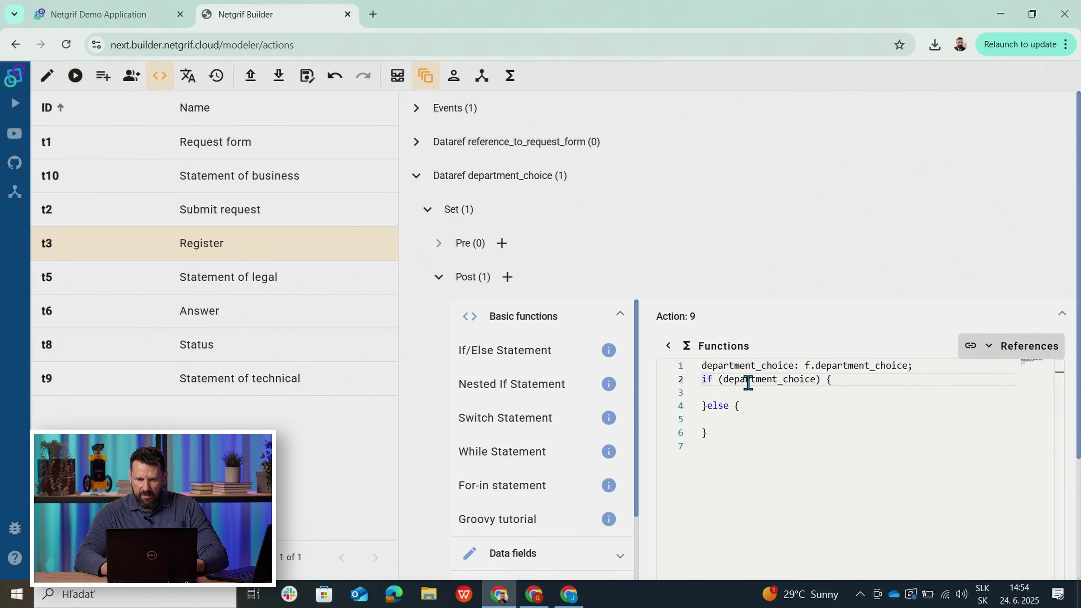
- Complete the if condition so that it reads "legal" in department_choice.value
click(725, 382)
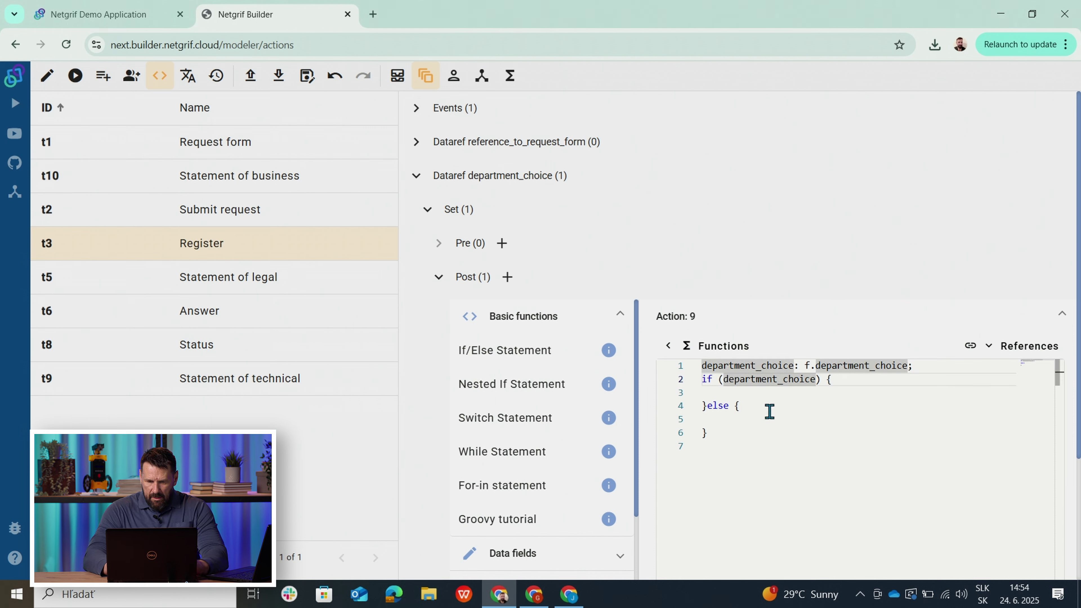
text(!)
key(BackSpace)
text("")
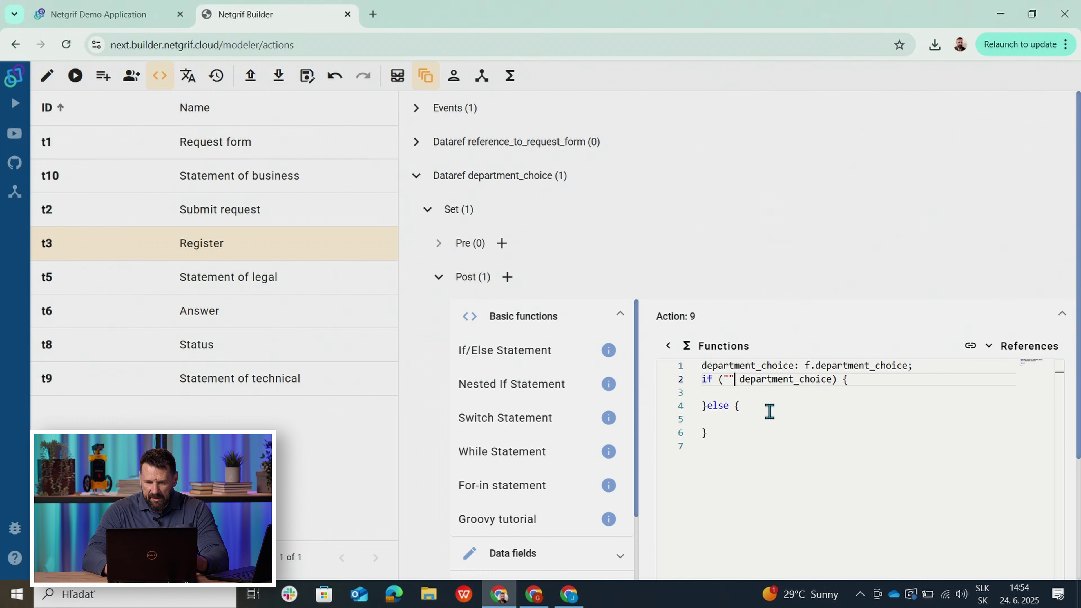
text( legal)
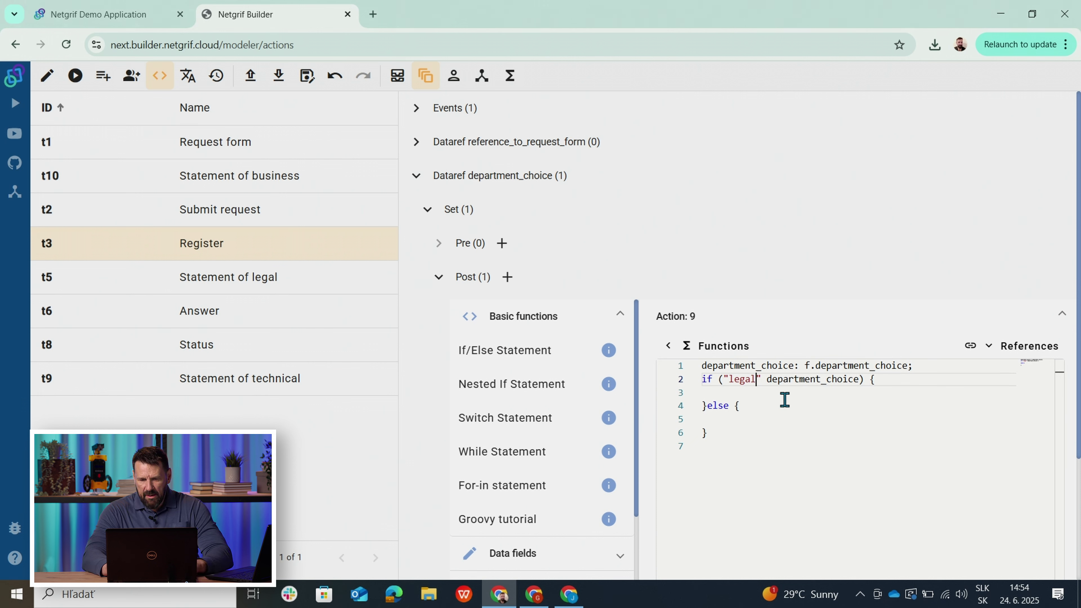
double_click(768, 384)
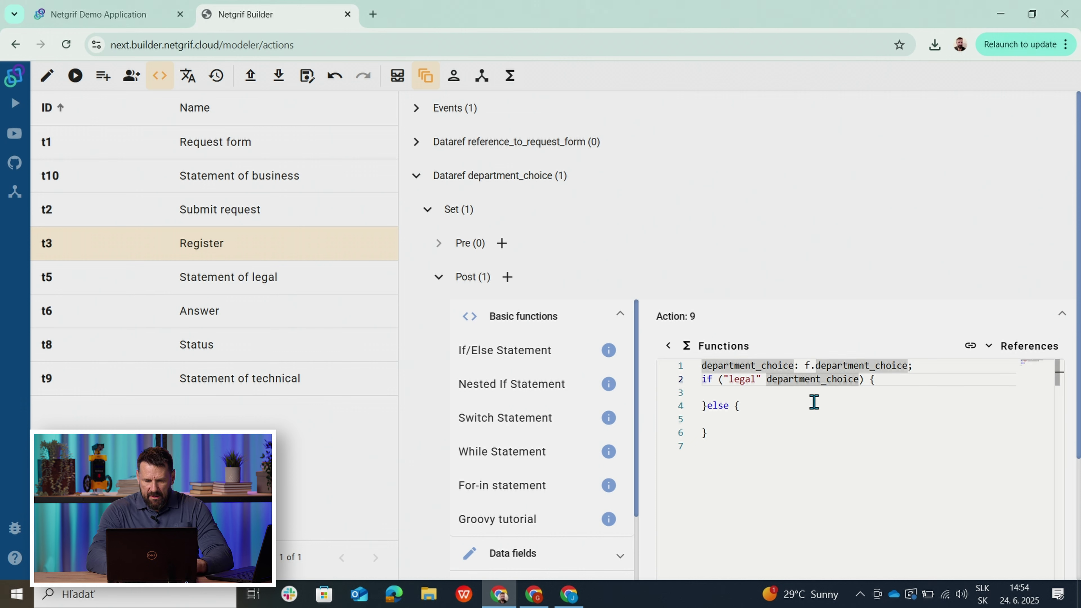
text(in)
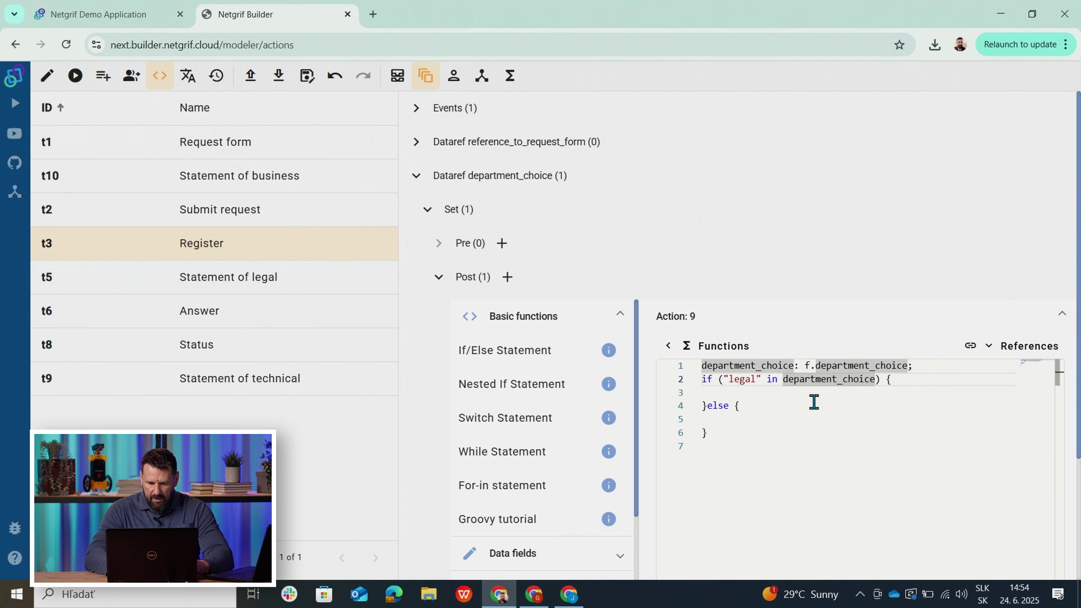
text( .va)
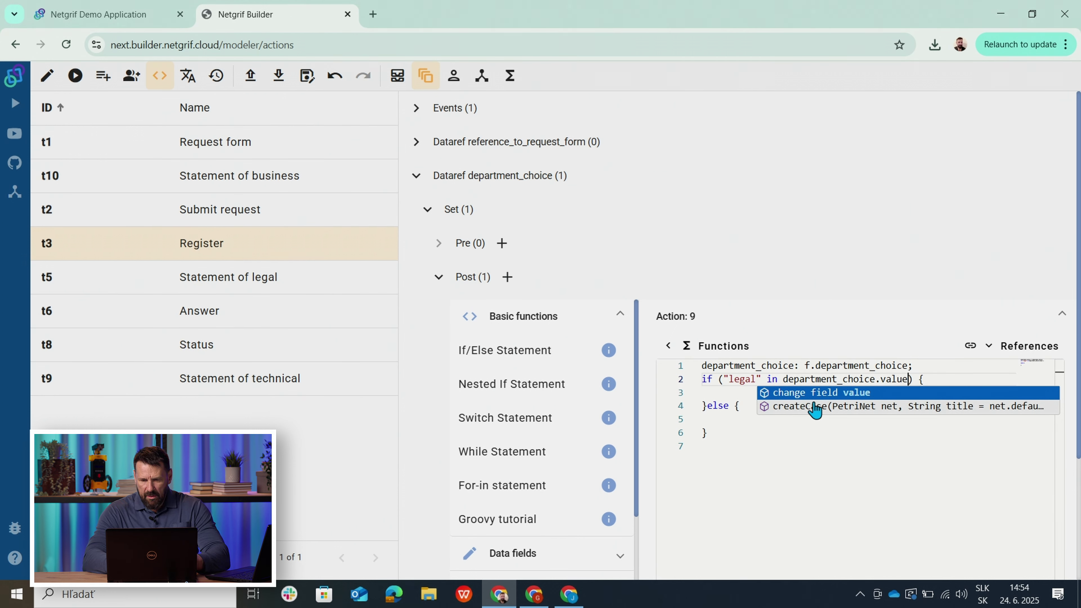
click(823, 470)
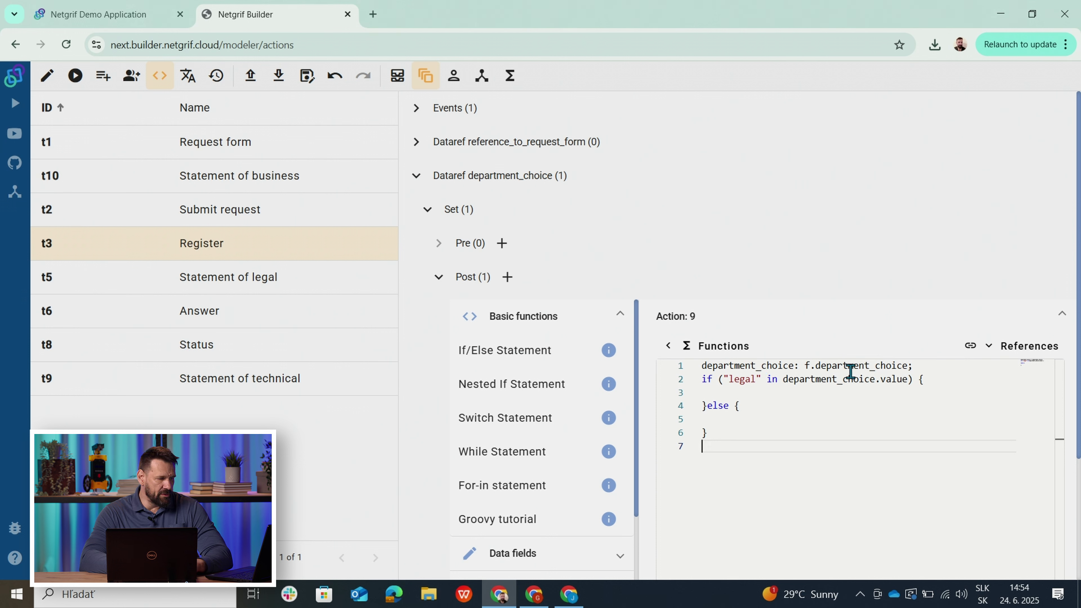
- Add a Change value function to the if branch that sets the go_legal data field to 1
click(768, 392)
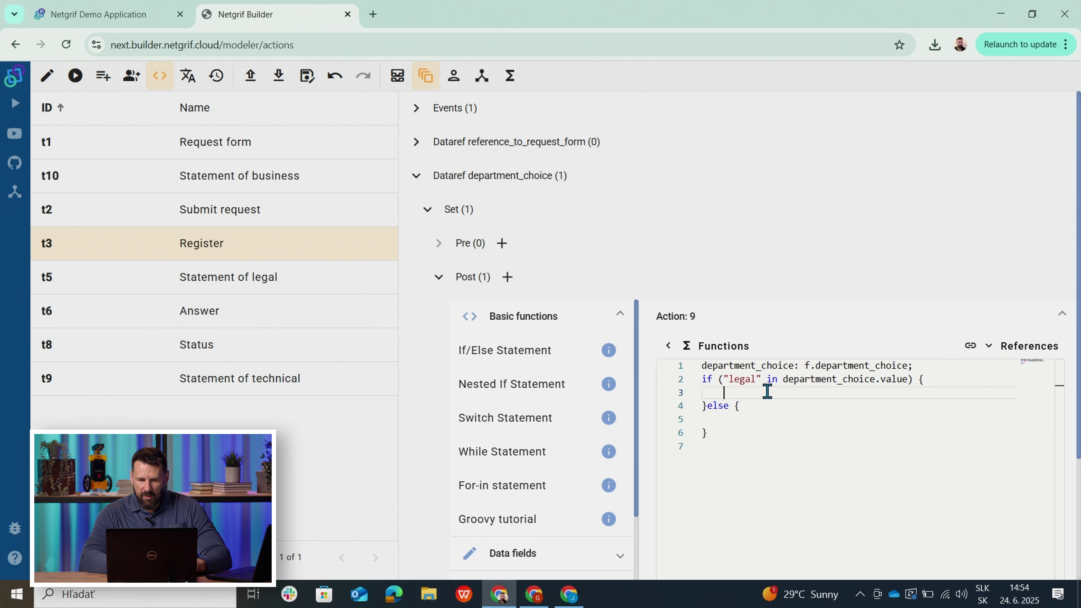
click(507, 319)
click(502, 350)
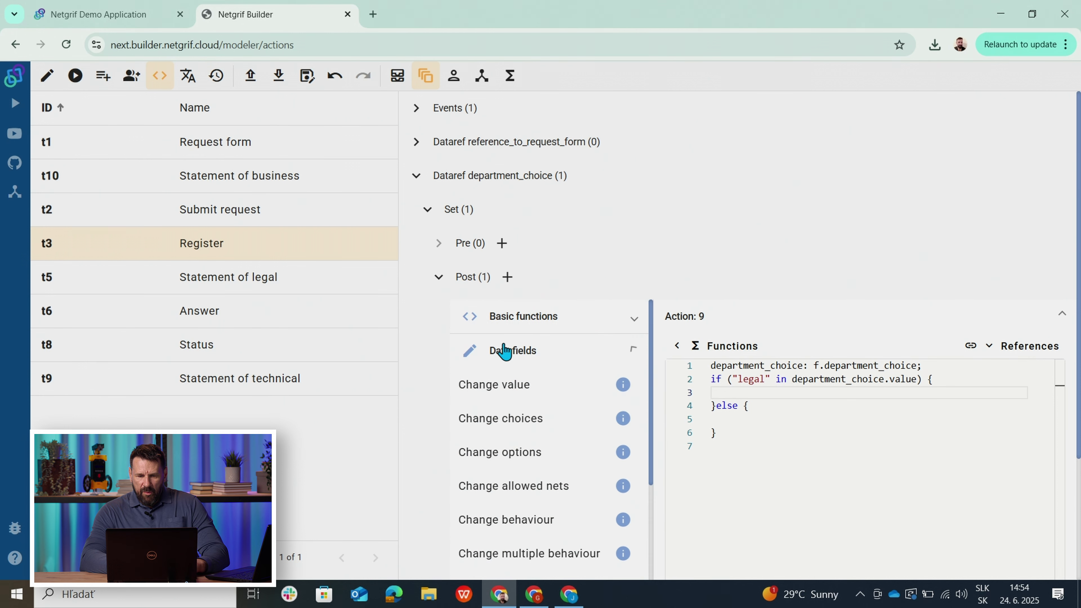
click(510, 397)
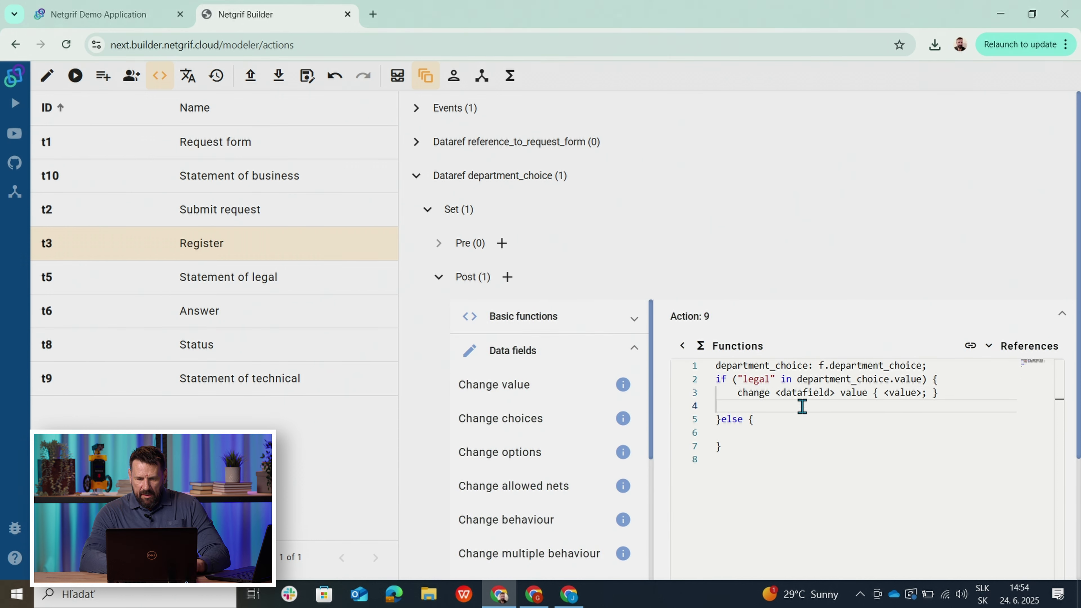
click(804, 394)
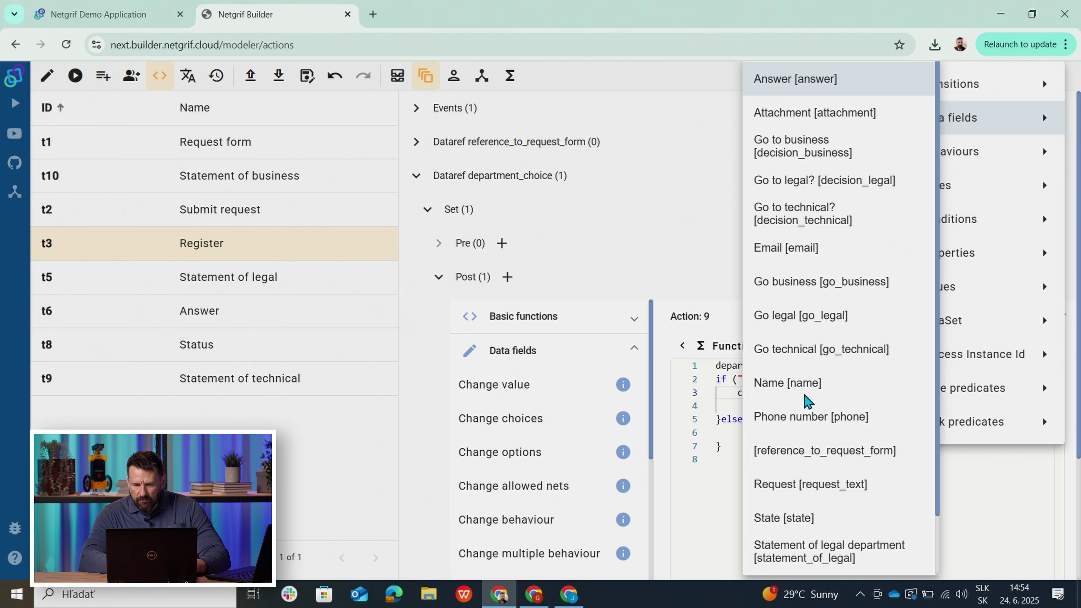
click(770, 316)
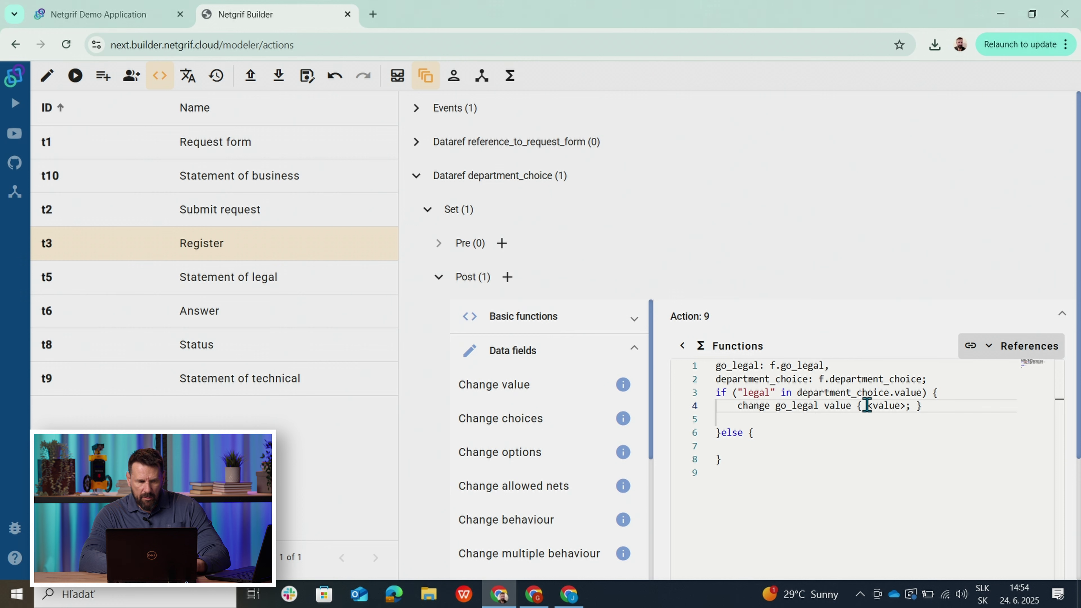
drag(868, 406, 905, 407)
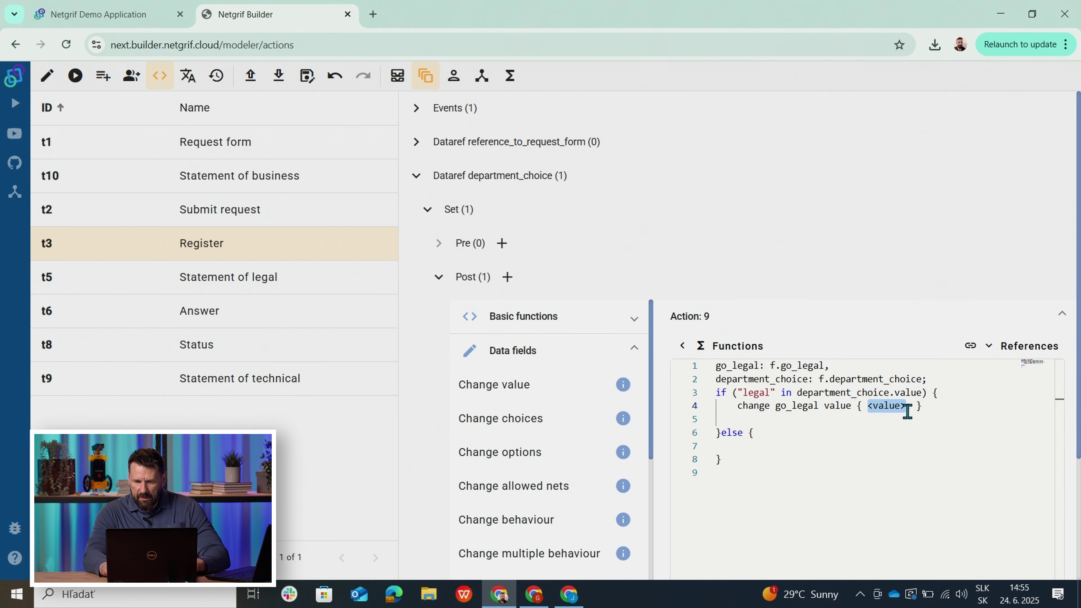
key(BackSpace)
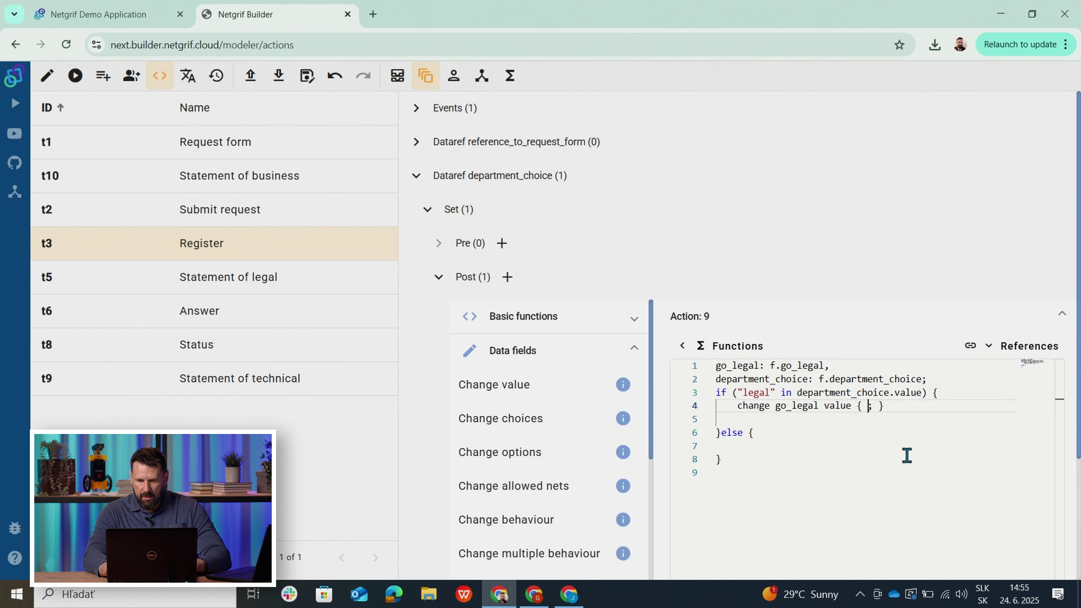
text(1)
- Add a Change value function to the else branch that sets the go_legal data field to 0
click(757, 454)
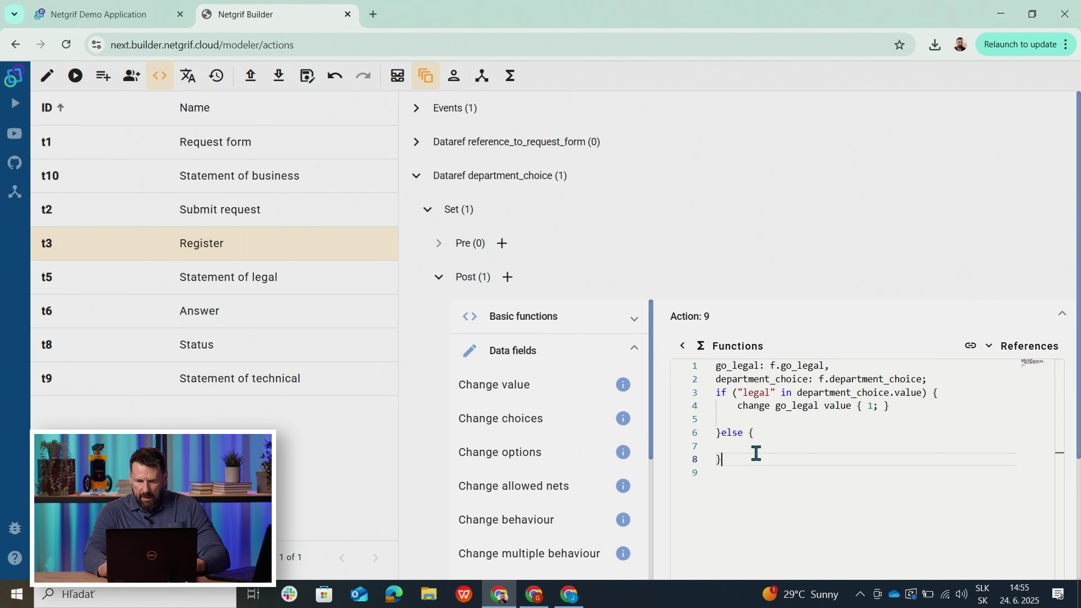
click(750, 446)
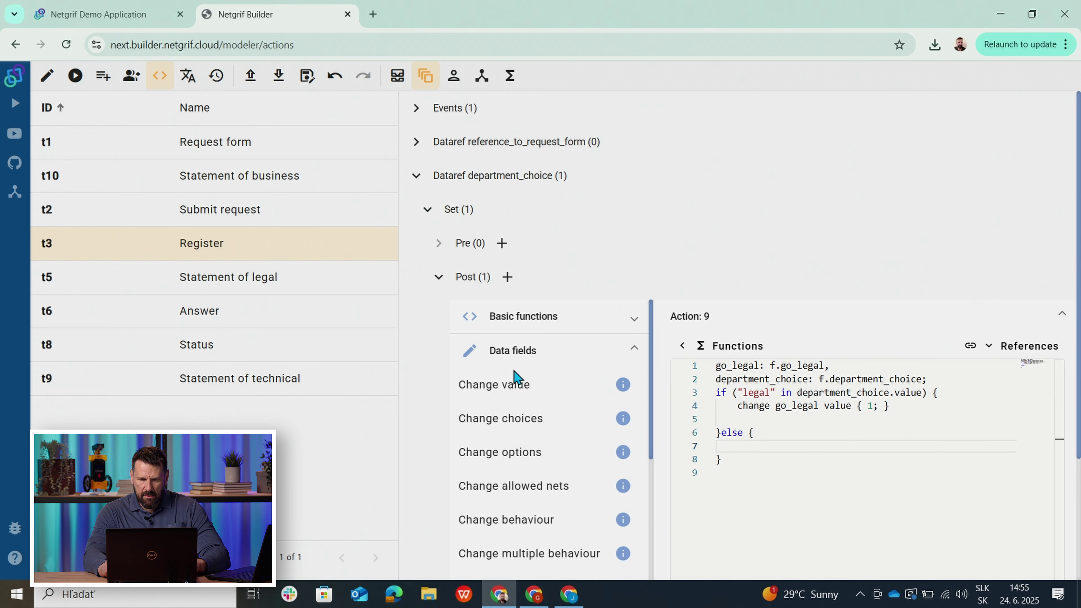
click(497, 386)
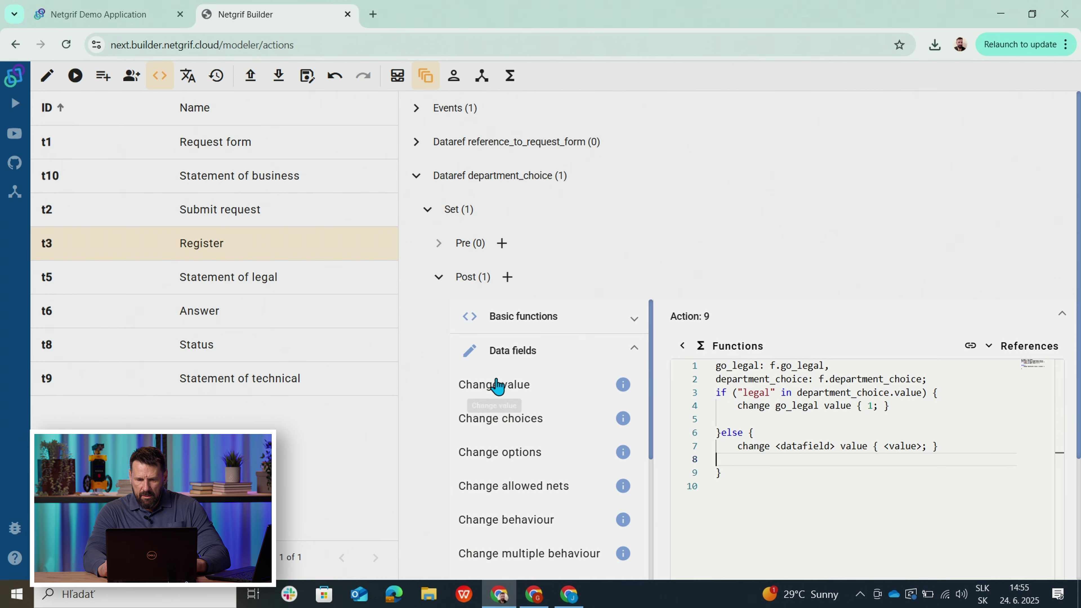
right_click(790, 446)
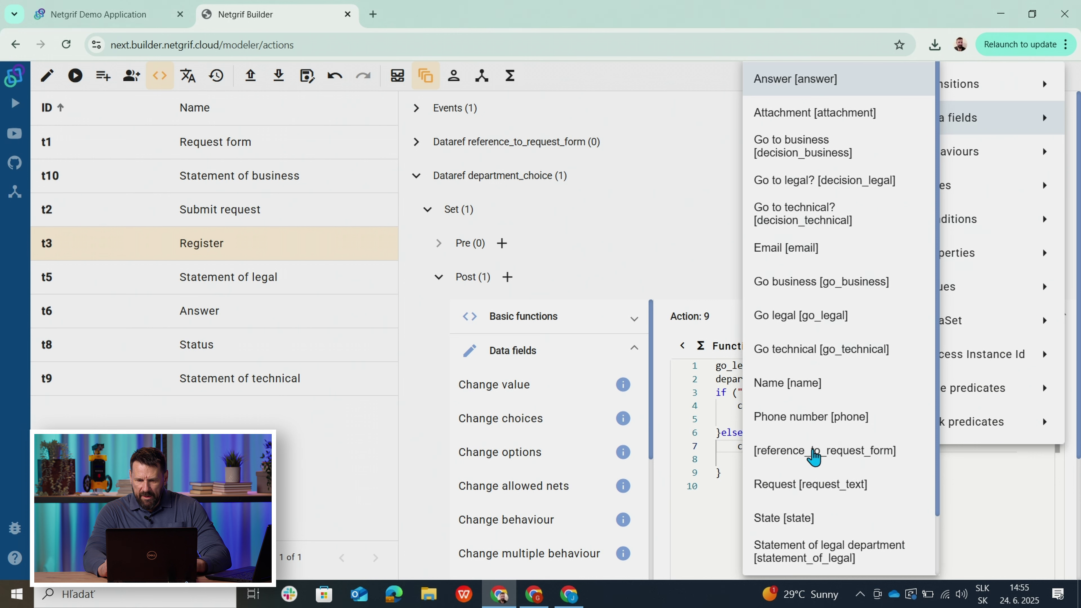
click(794, 316)
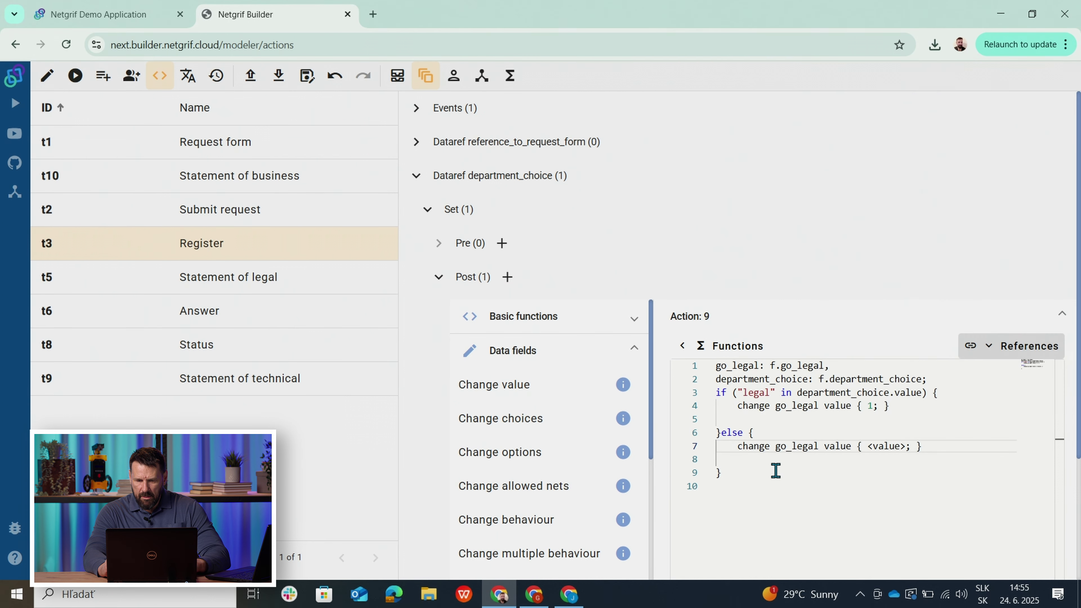
drag(869, 446, 904, 447)
text(0)
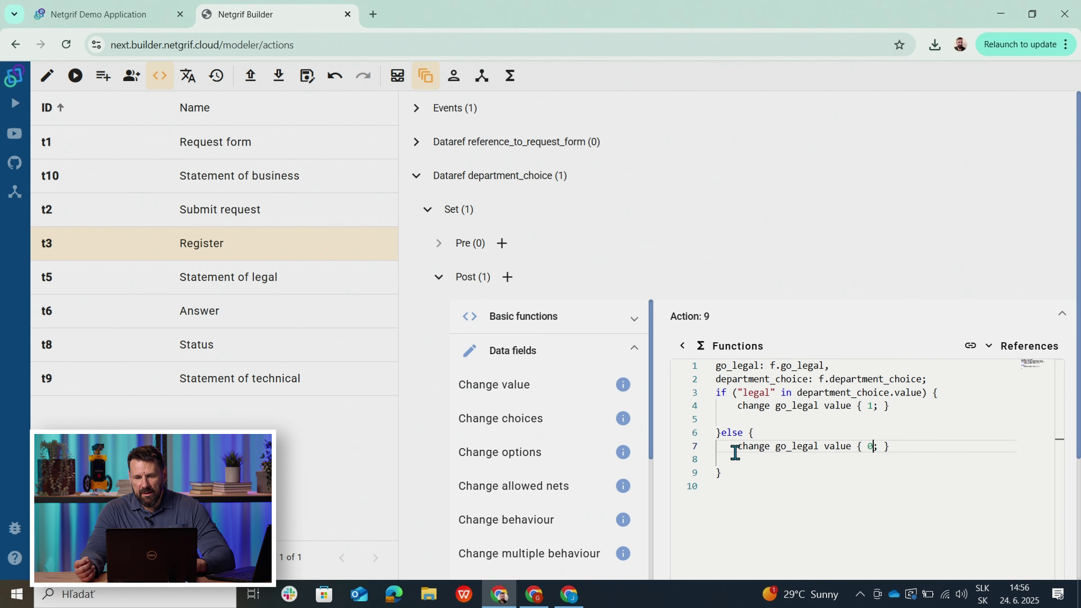
drag(736, 450, 893, 447)
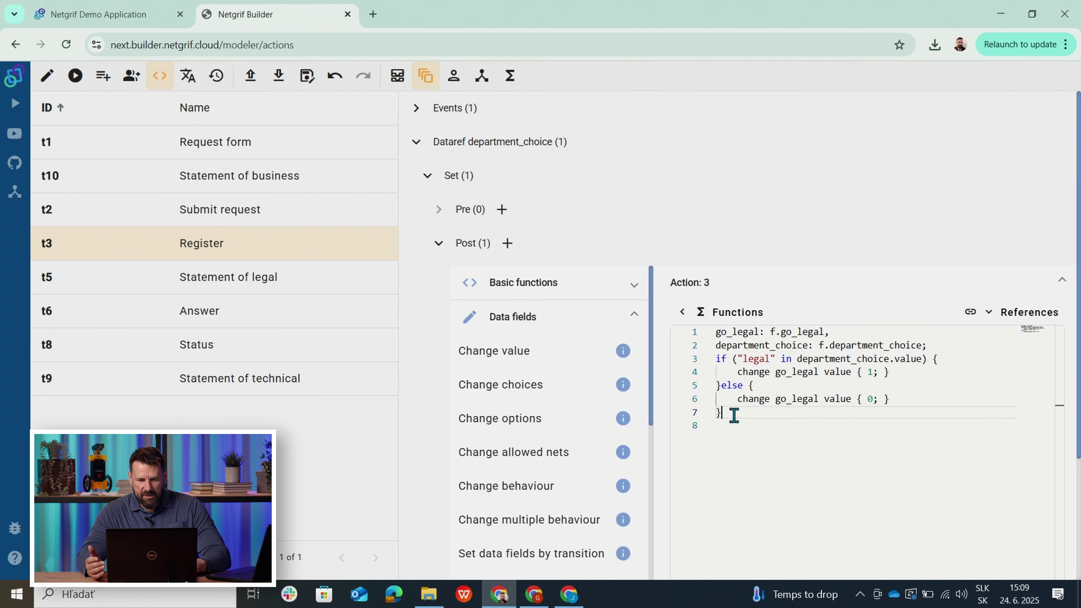
- Duplicate the whole "legal" if/else block directly below the original and place the cursor in the copy's "legal" string
drag(734, 416, 714, 360)
key(ctrl+c)
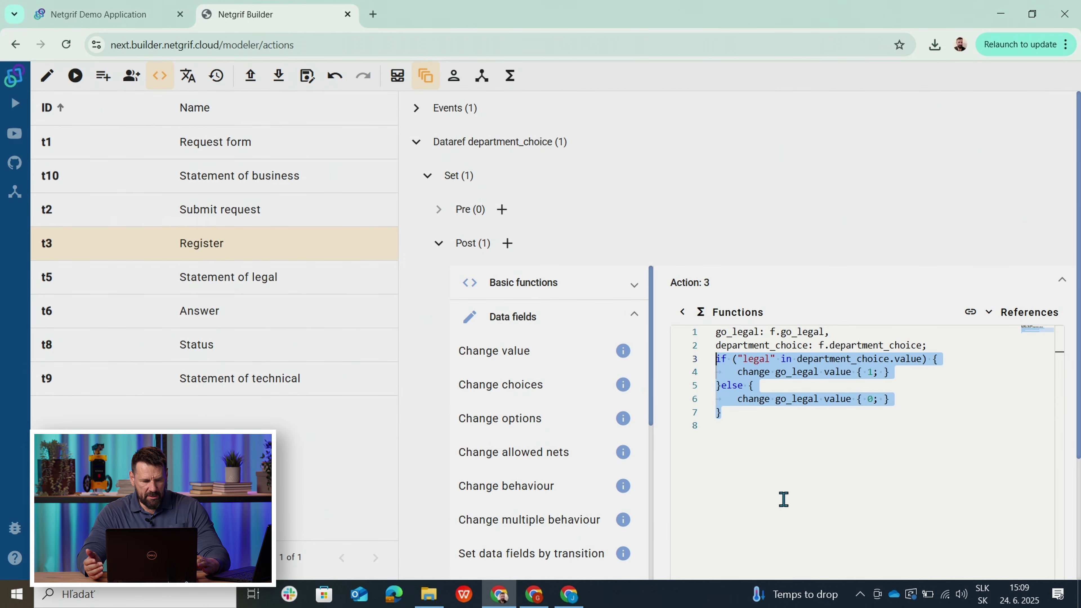
click(725, 440)
key(ctrl+v)
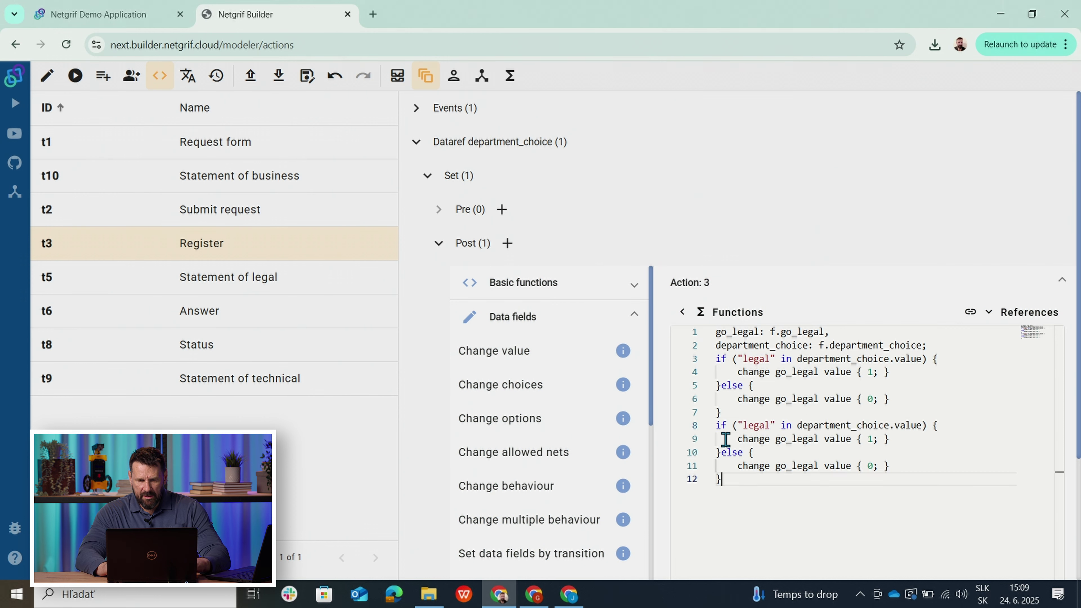
click(764, 426)
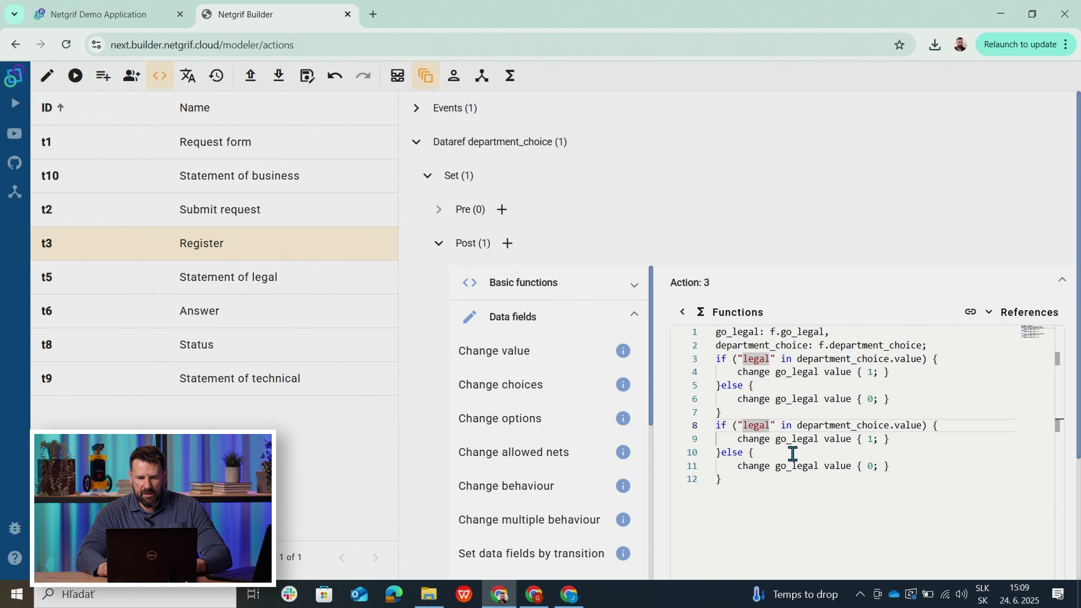
- Change the string in the copied block's if condition to "technical"
key(BackSpace)
key(BackSpace)
key(BackSpace)
key(BackSpace)
key(BackSpace)
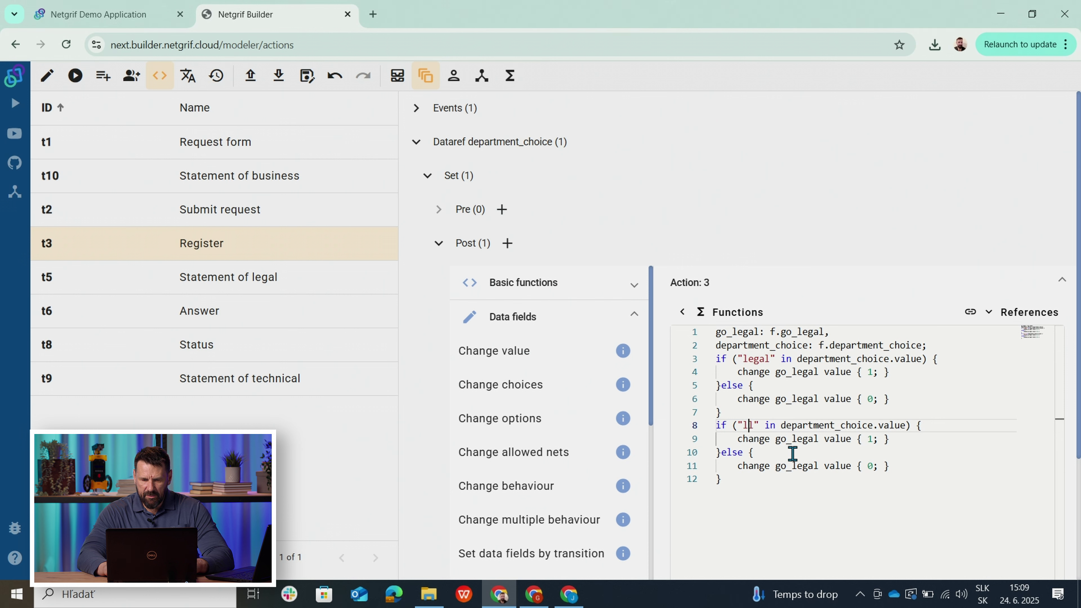
text(technica)
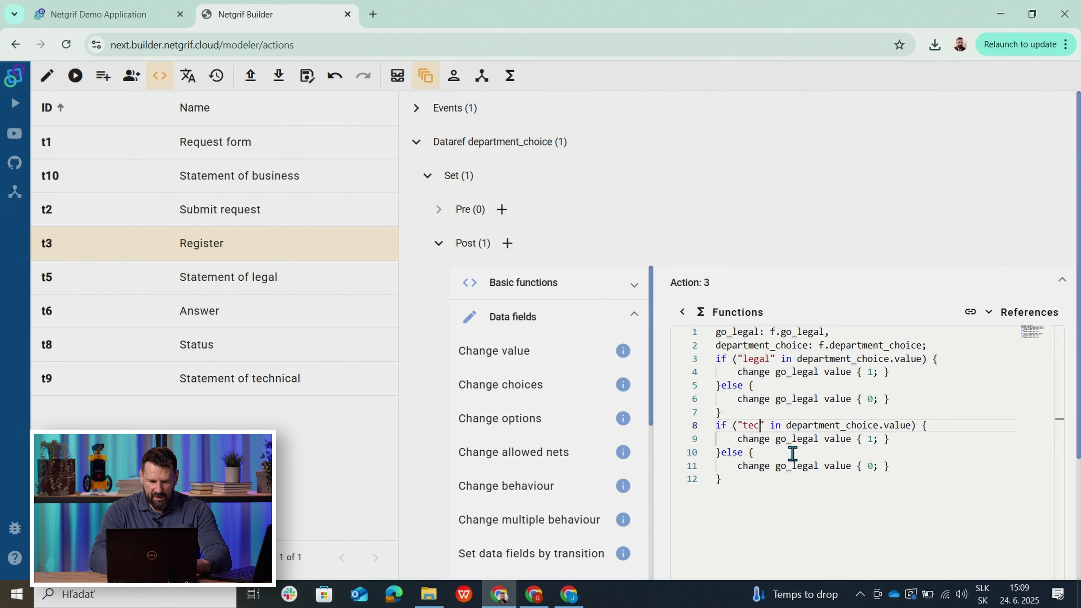
text(l)
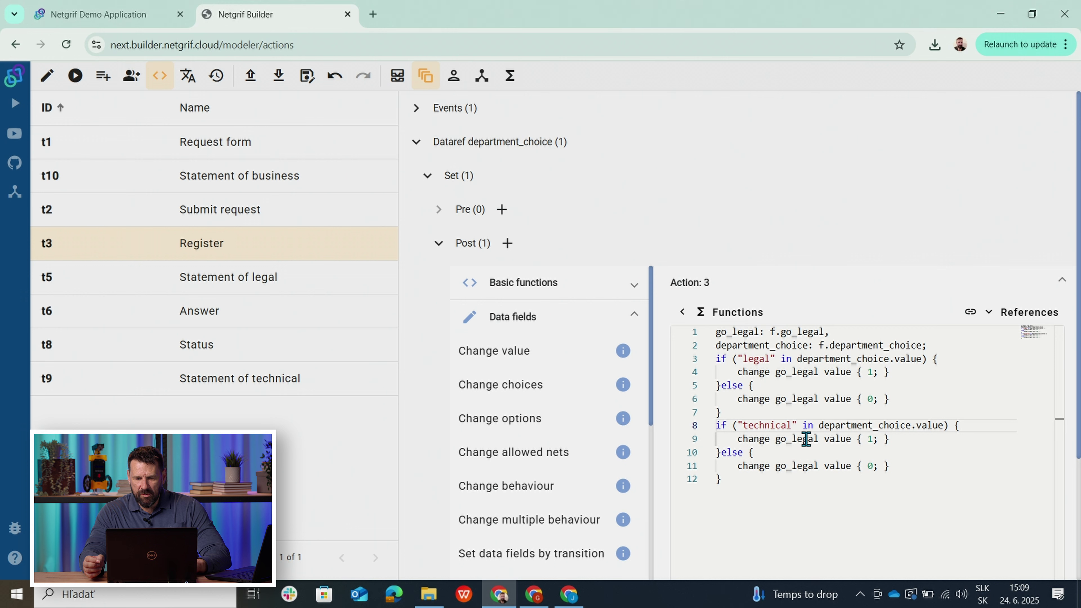
- Replace go_legal with a reference to the go_technical data field in the "technical" block's if branch
click(816, 439)
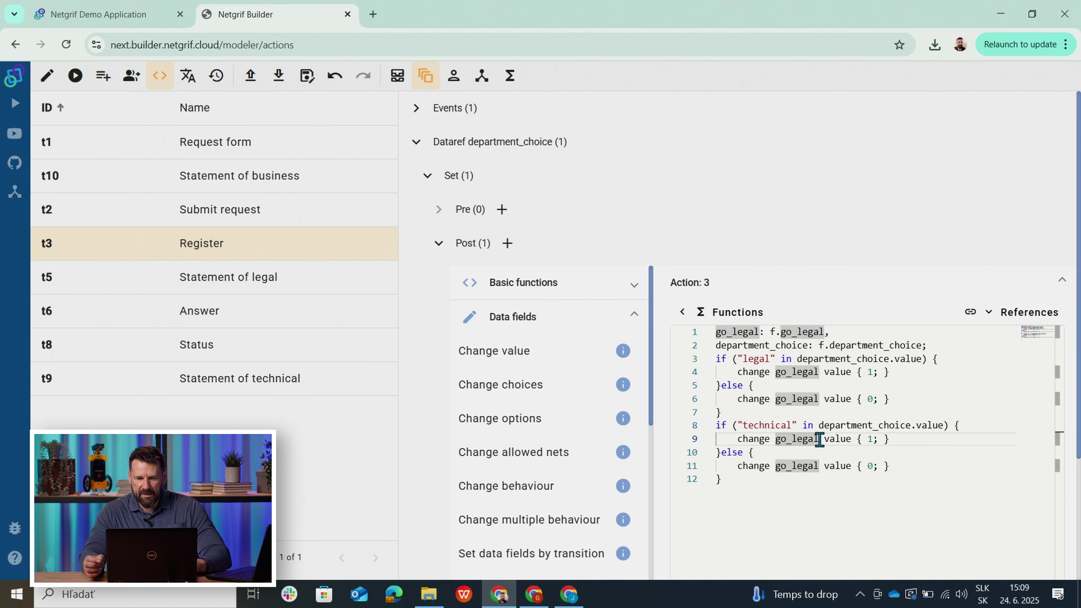
click(1024, 314)
mouse_move(970, 268)
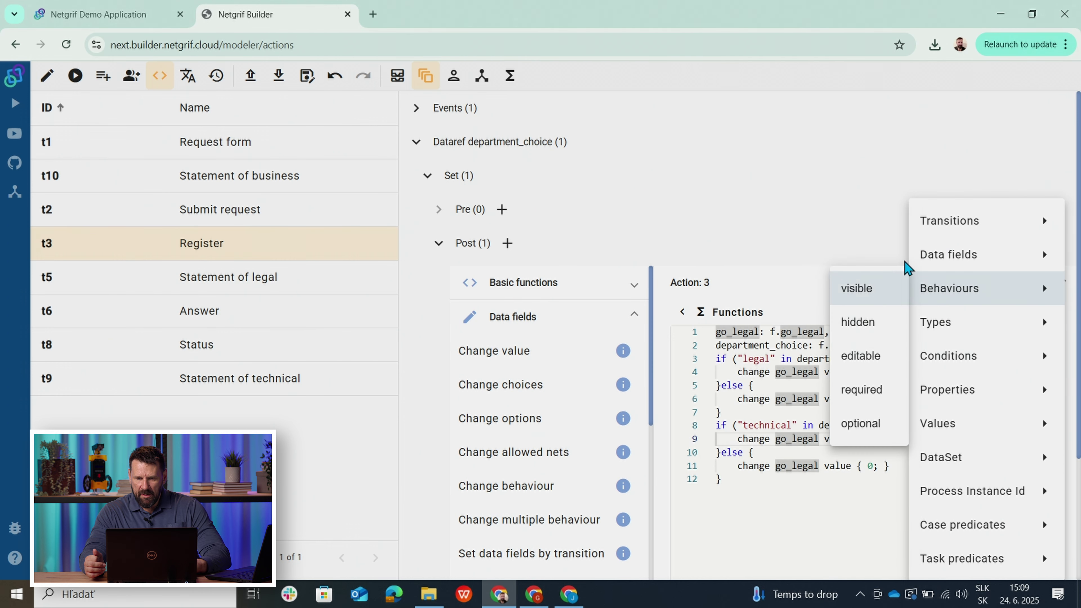
click(785, 385)
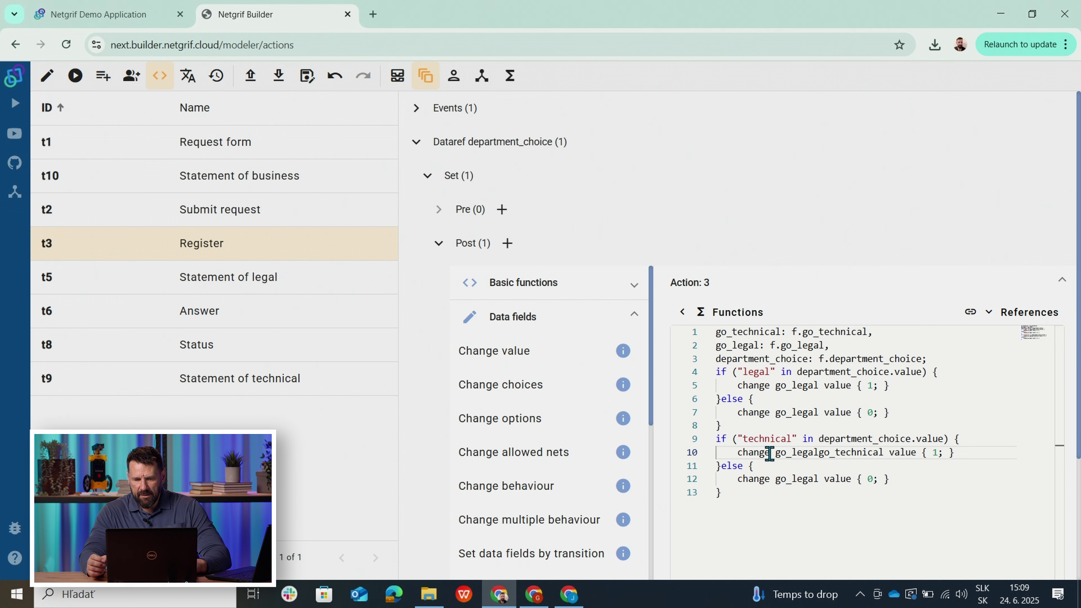
drag(775, 452, 815, 452)
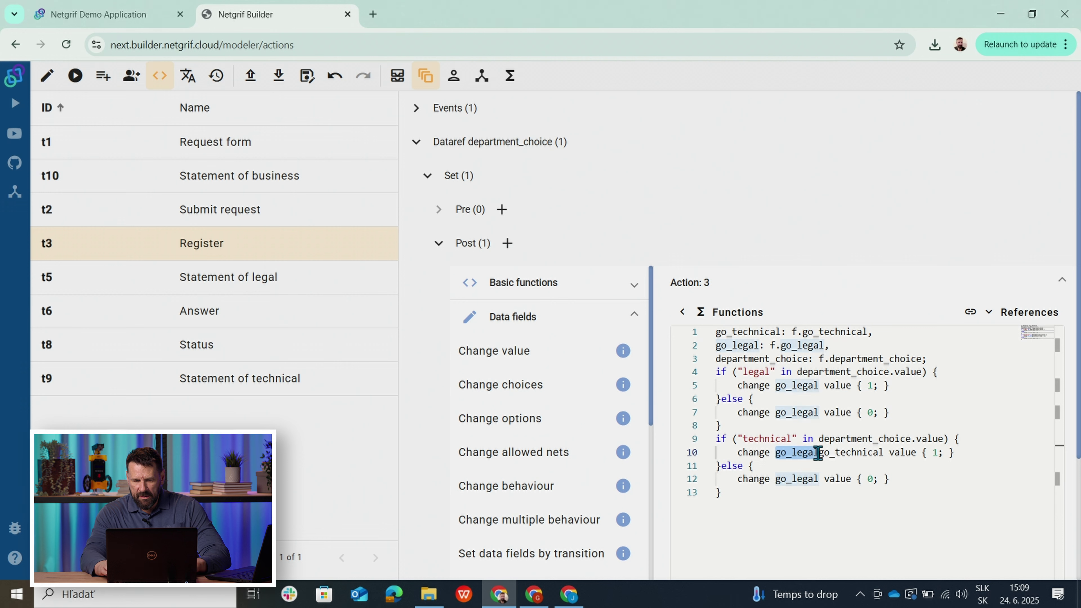
key(BackSpace)
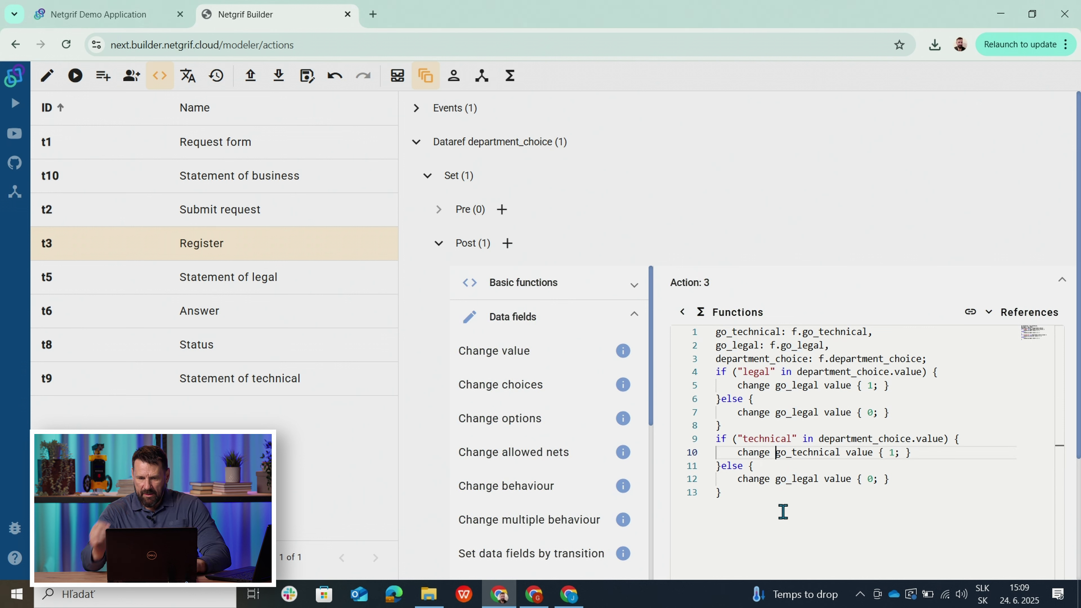
- Copy go_technical over go_legal in the "technical" block's else branch
double_click(786, 454)
key(ctrl+c)
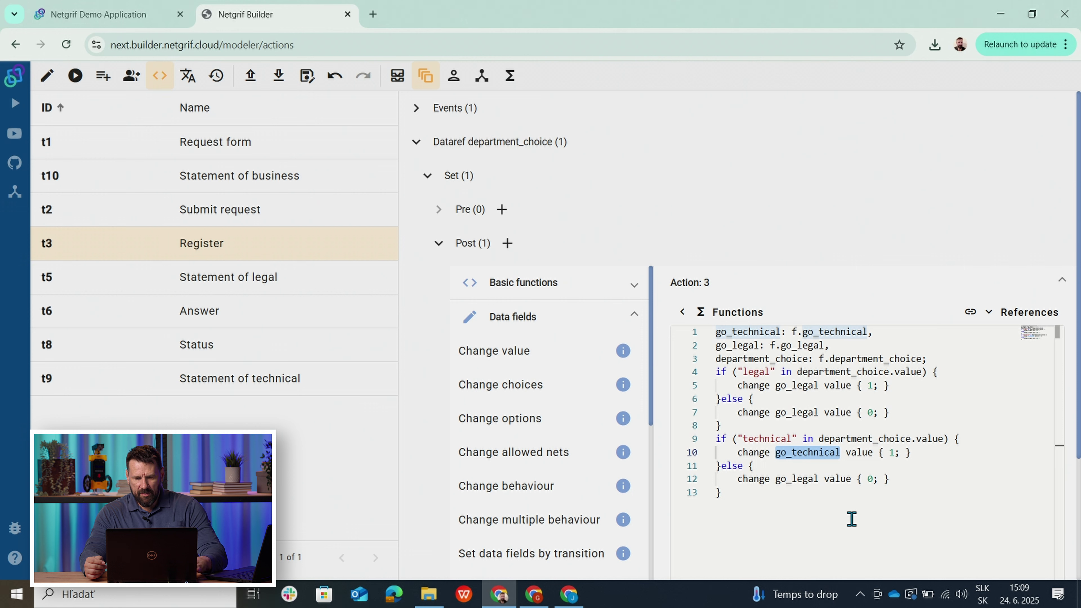
drag(776, 481, 819, 480)
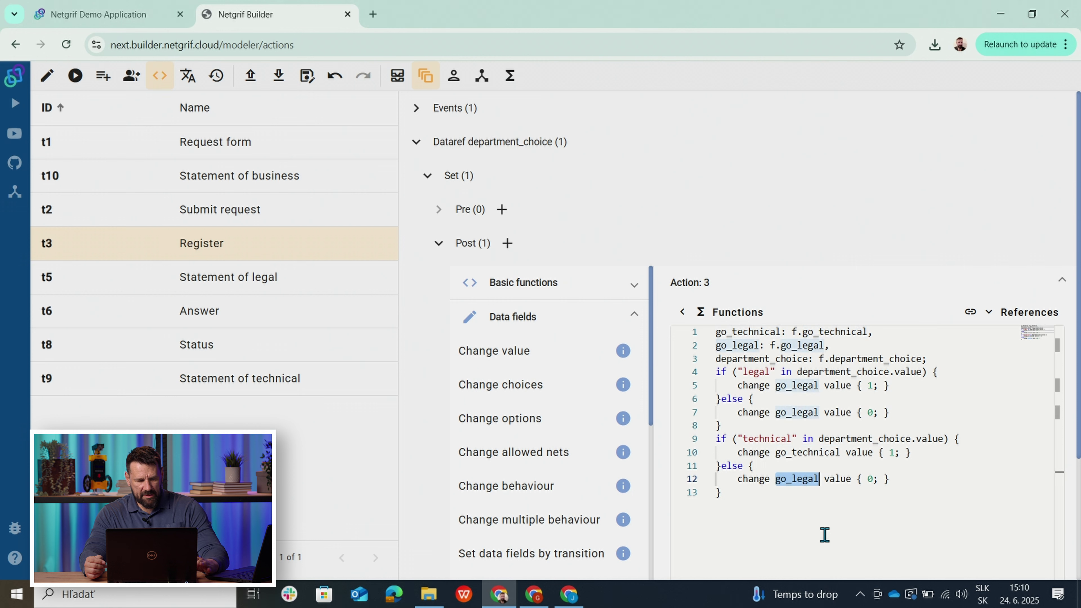
key(ctrl+v)
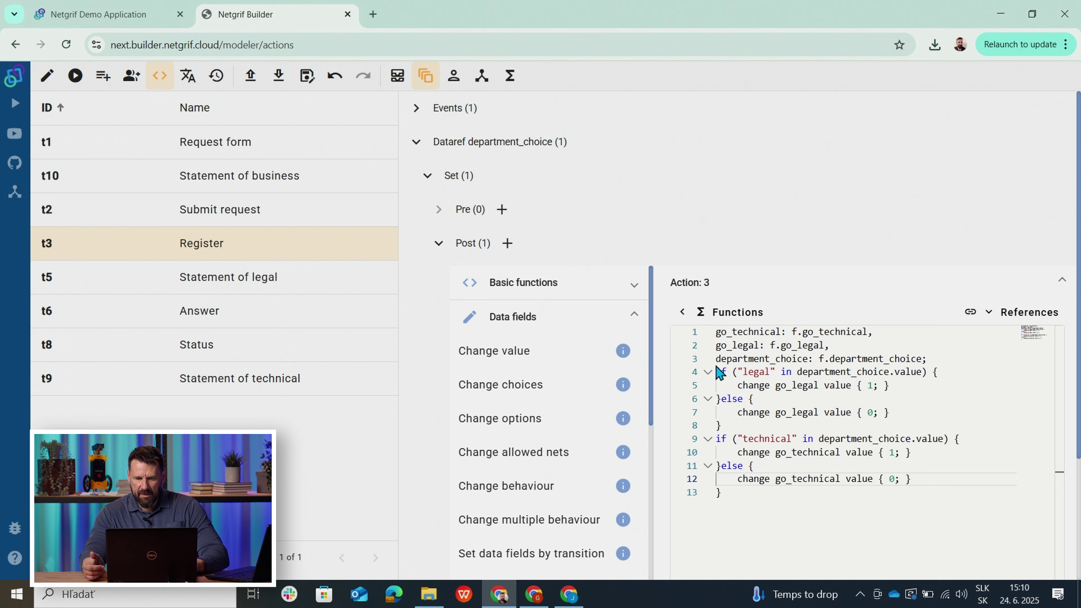
- Duplicate the whole "technical" if/else block directly below the original
drag(717, 370, 727, 425)
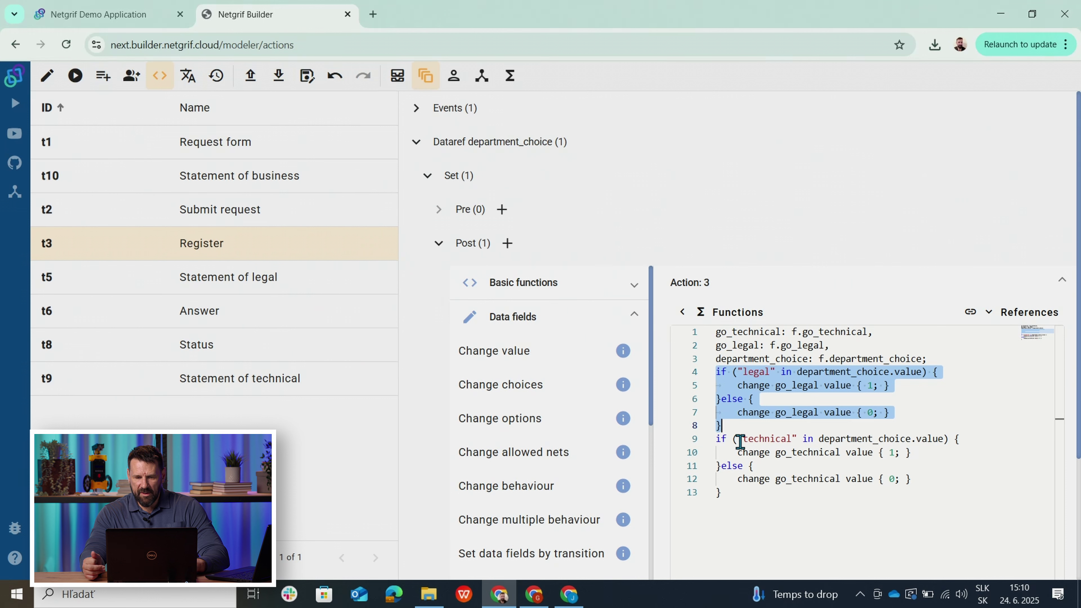
click(776, 456)
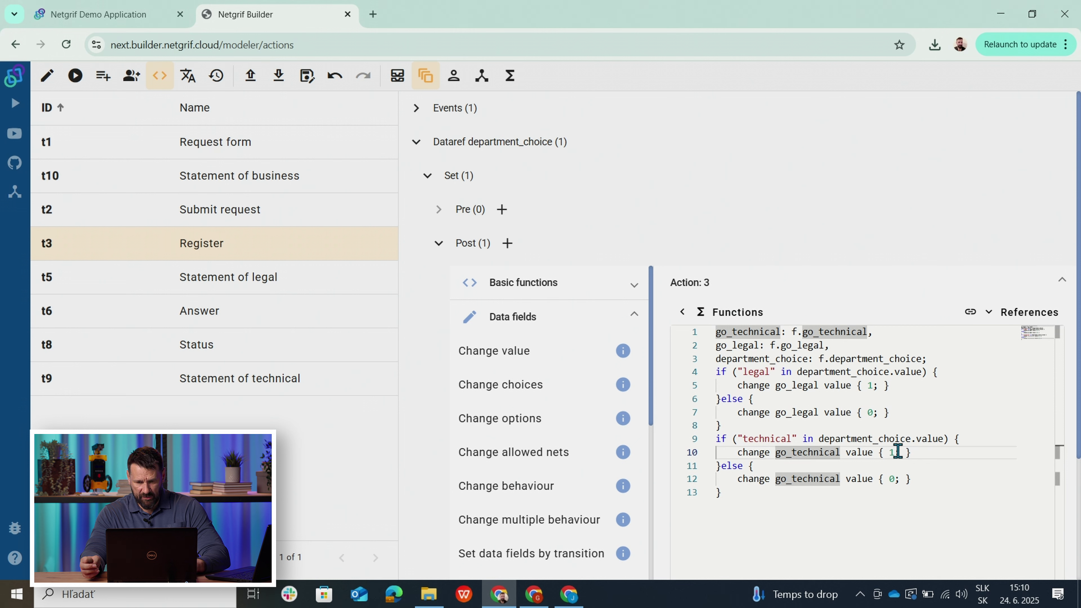
click(752, 493)
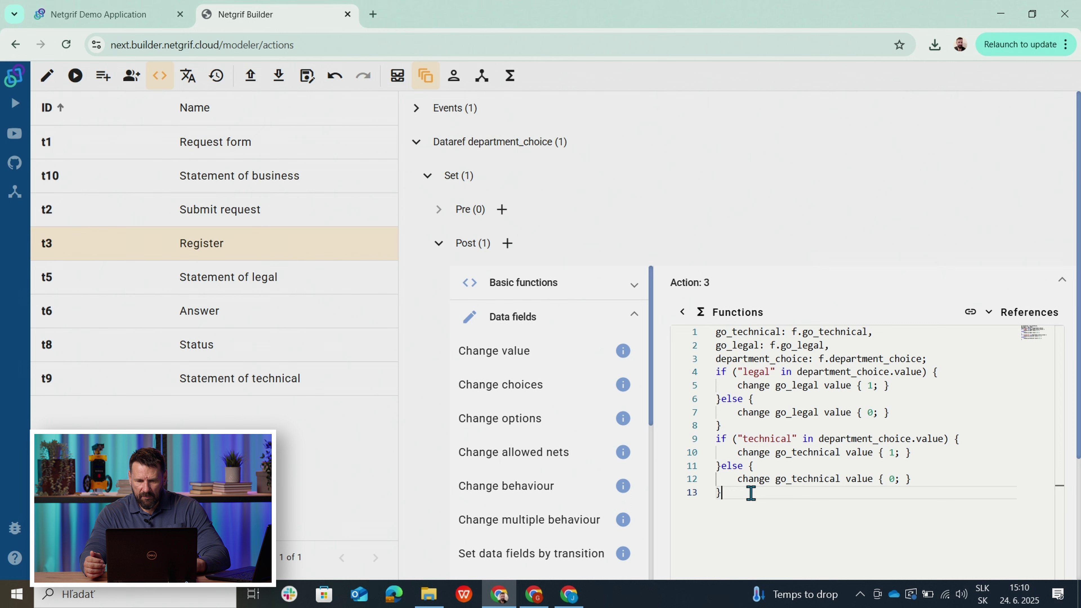
drag(727, 493, 717, 443)
key(ctrl+c)
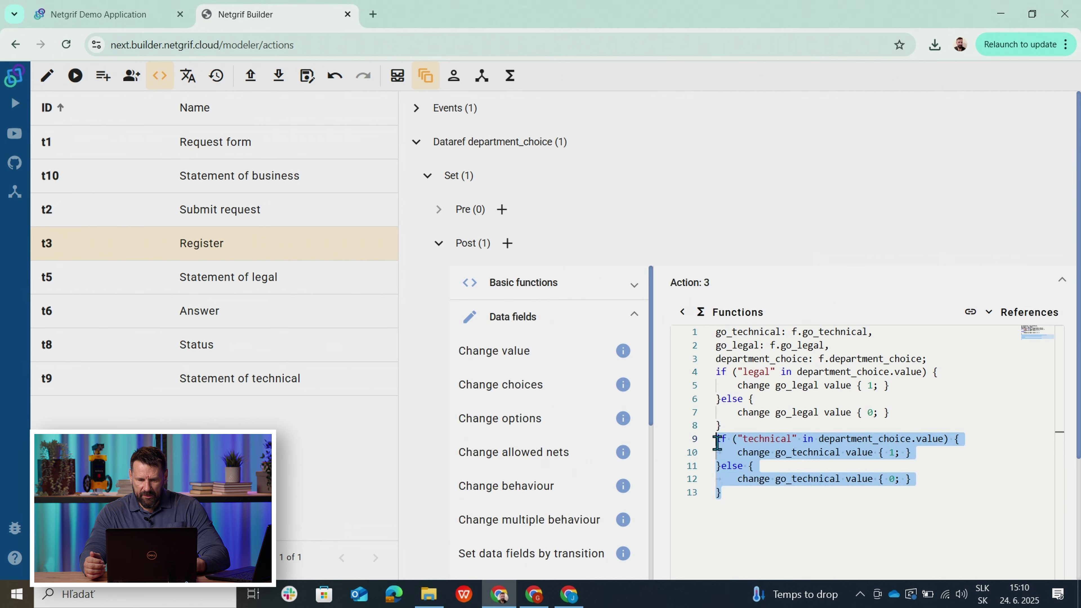
click(718, 513)
key(Return)
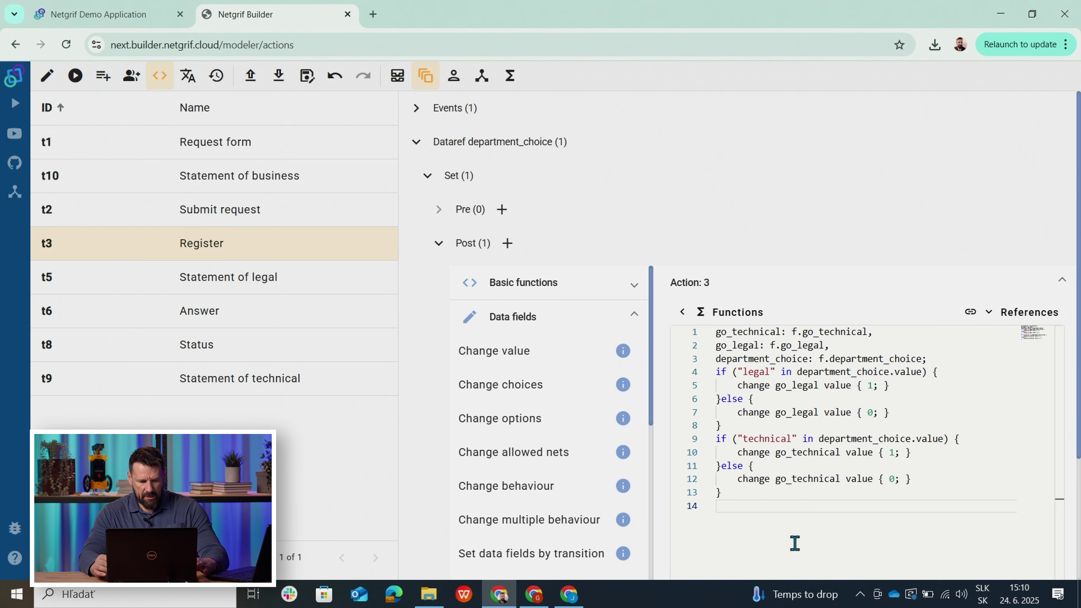
key(ctrl+v)
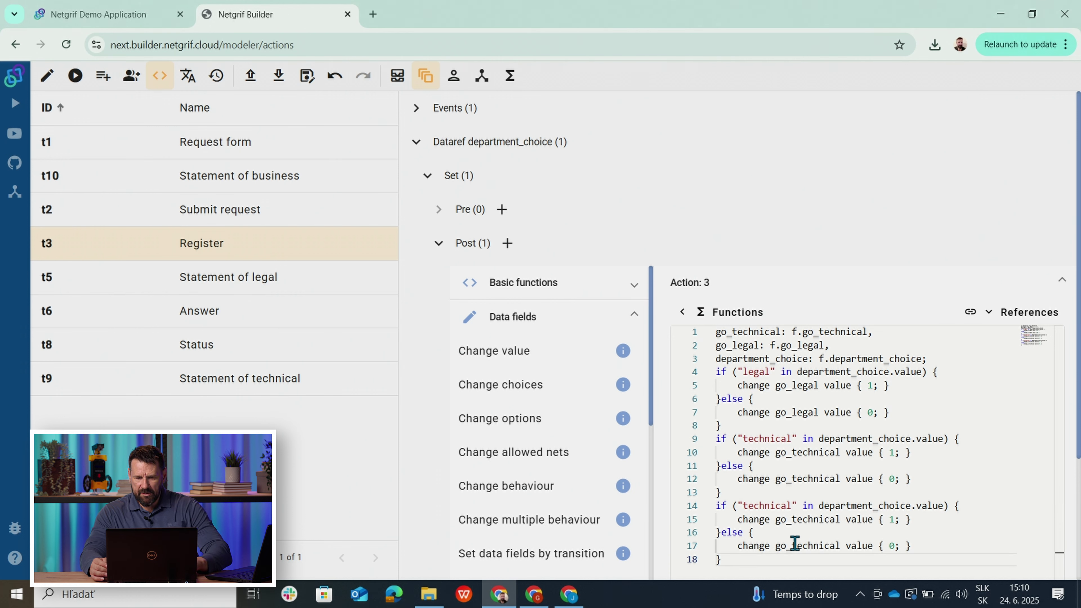
- Change the string in the newest block's if condition to "business"
double_click(790, 506)
key(Right)
key(BackSpace)
key(BackSpace)
key(BackSpace)
key(BackSpace)
key(BackSpace)
key(BackSpace)
key(BackSpace)
key(BackSpace)
key(BackSpace)
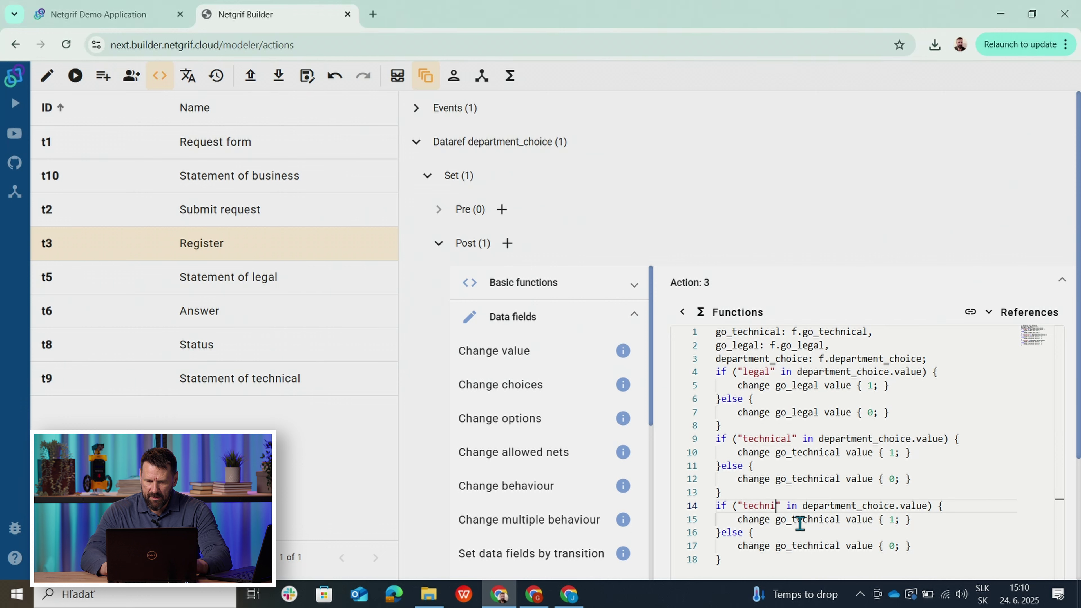
text(business)
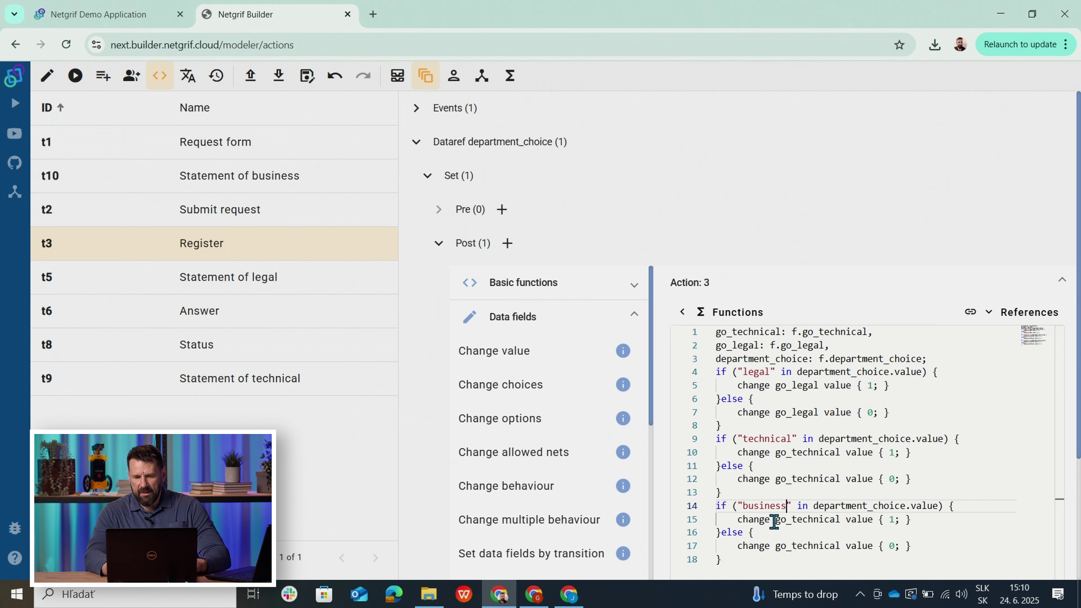
- Replace go_technical with a reference to the go_business data field in the "business" block's if branch
drag(776, 520, 841, 520)
key(BackSpace)
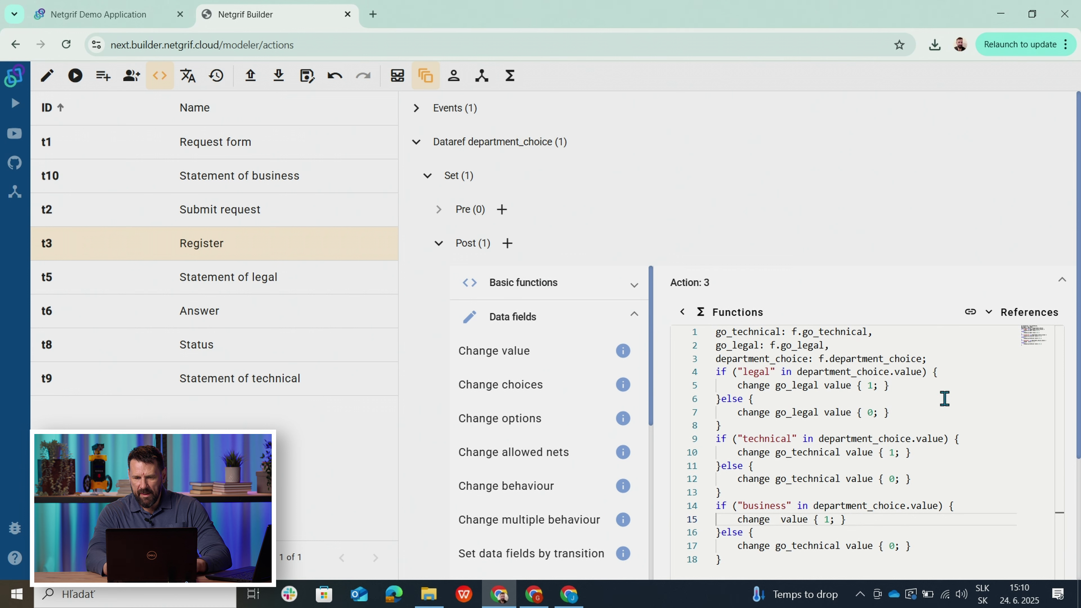
click(1012, 313)
mouse_move(971, 264)
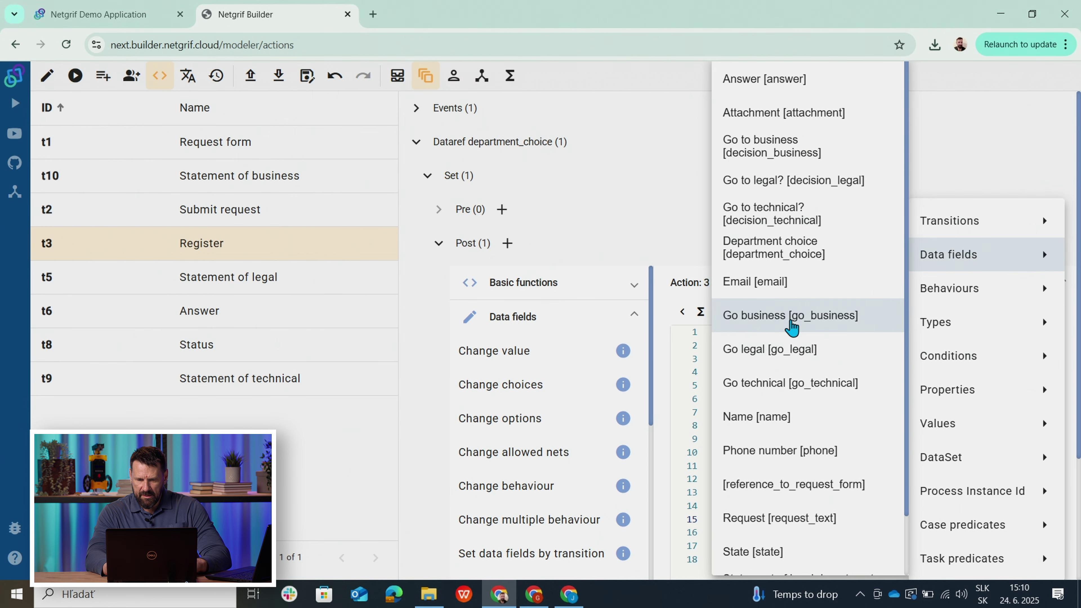
click(788, 322)
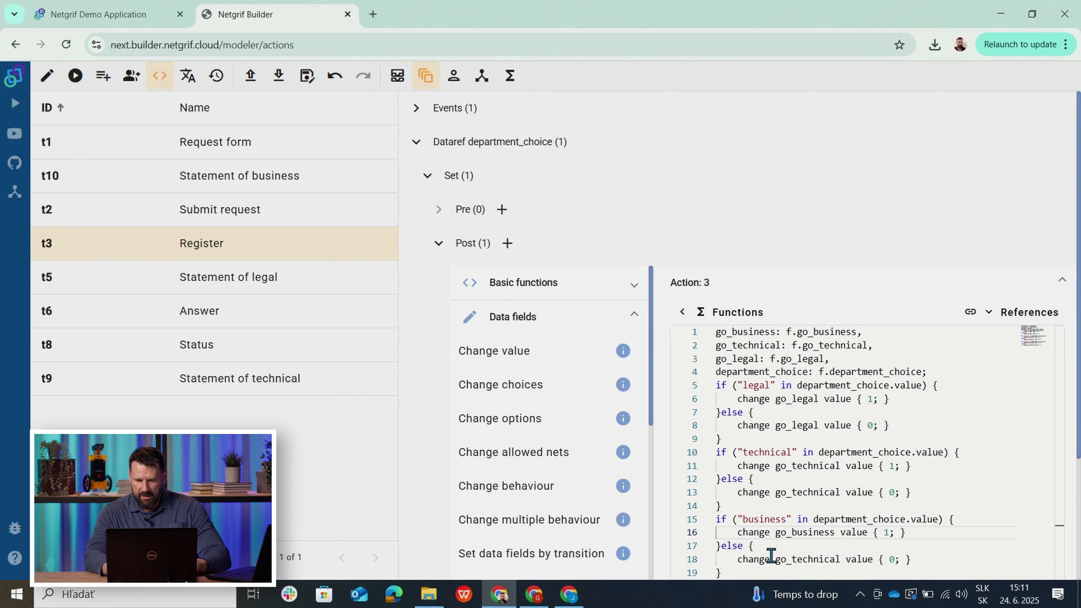
- Copy go_business over go_technical in the "business" block's else branch and collapse the function list to show the full code
mouse_move(769, 533)
mouse_down()
mouse_move(819, 535)
mouse_move(777, 533)
mouse_up()
key(ctrl+c)
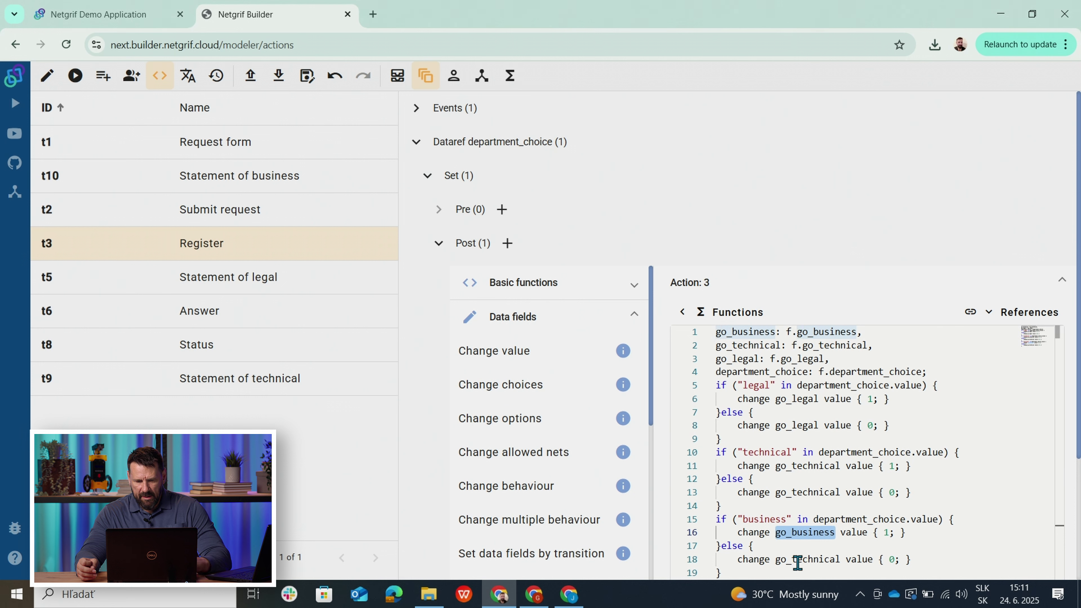
drag(775, 560, 838, 564)
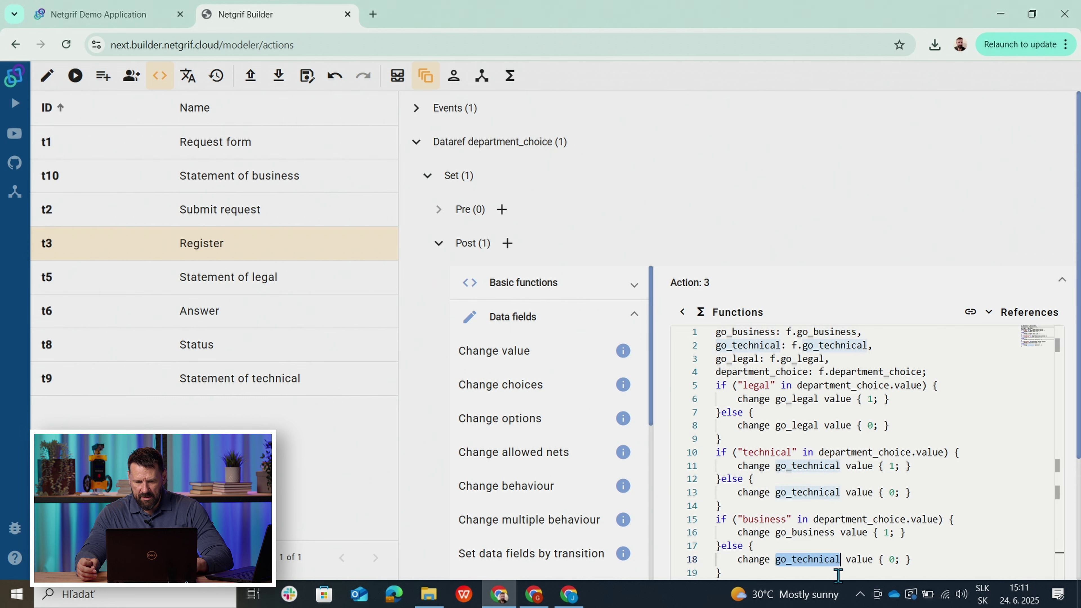
key(ctrl+v)
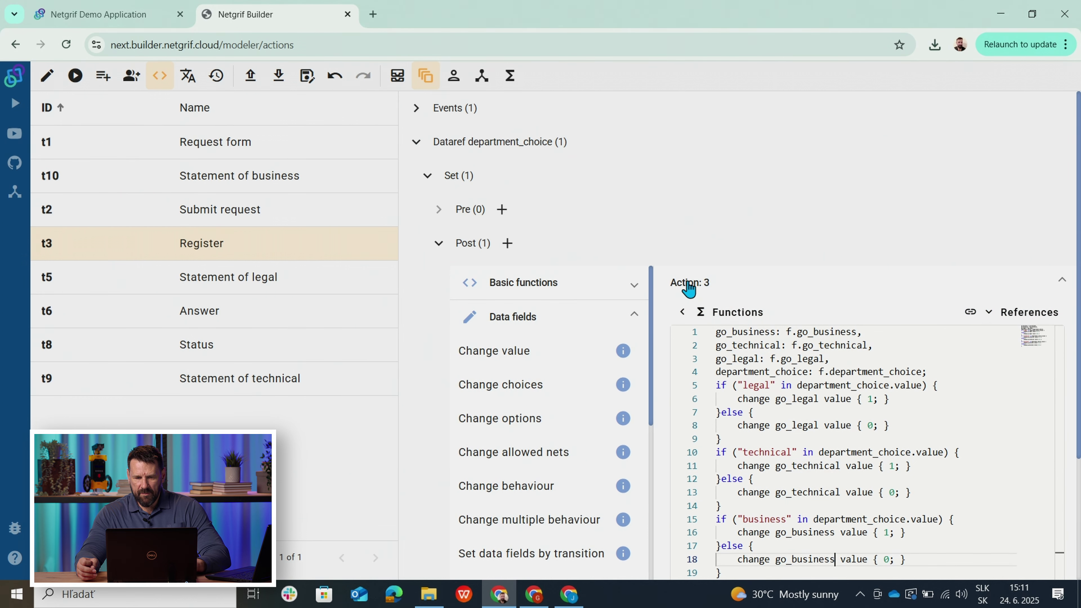
click(683, 312)
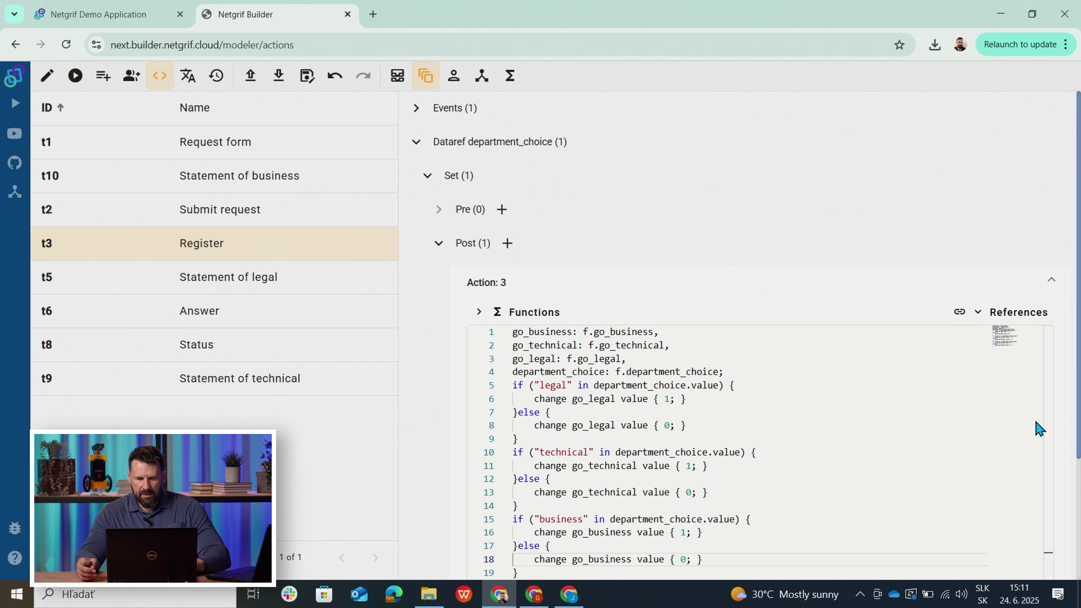
scroll(920, 389, down, 2)
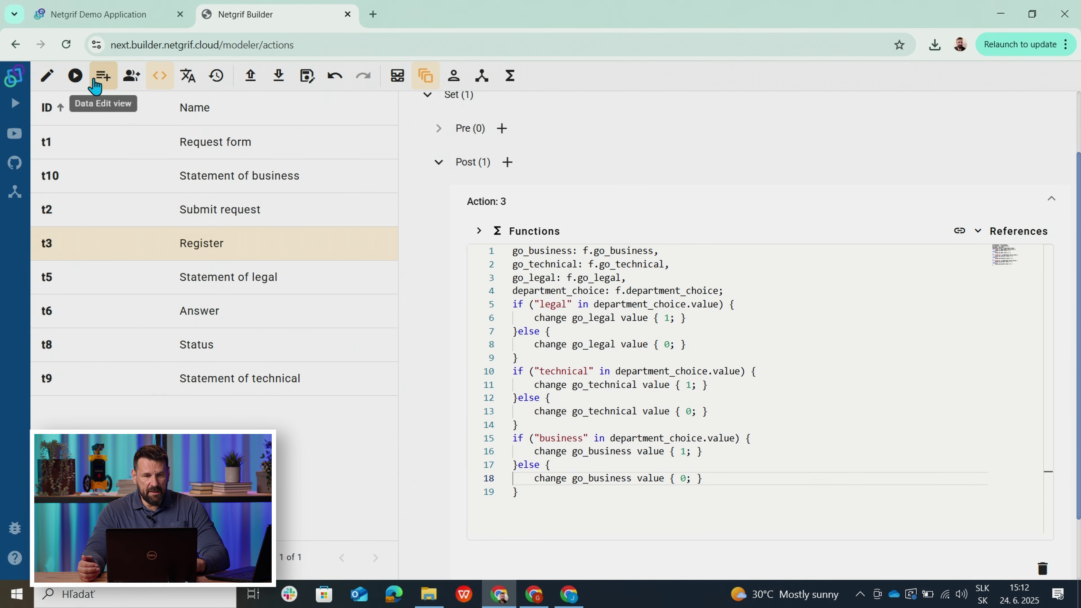
- Delete the decision_business, decision_legal and decision_technical data fields, then return to the process diagram
click(95, 85)
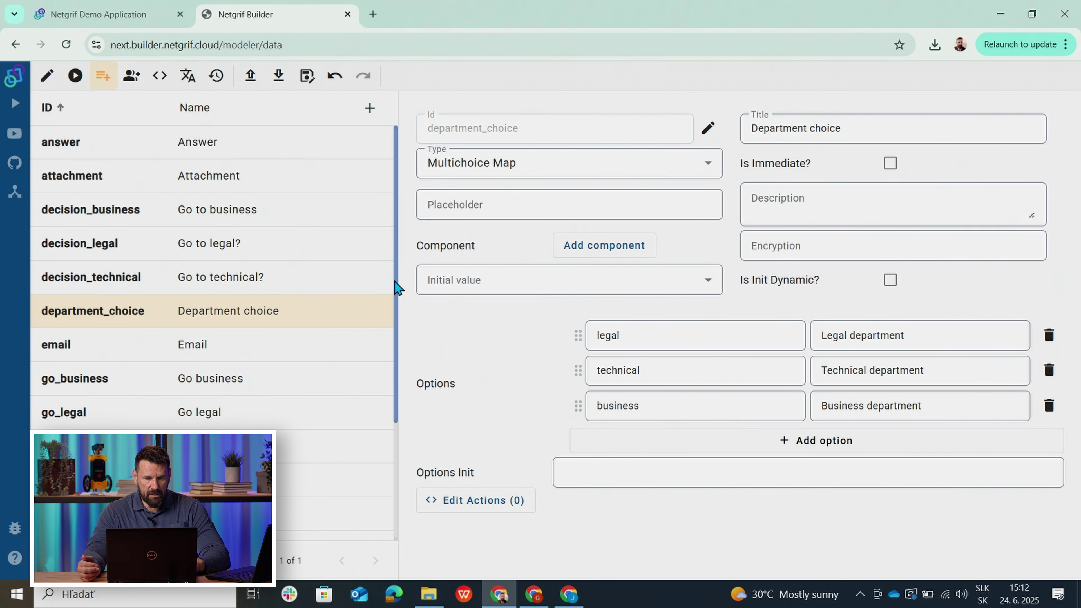
mouse_move(395, 282)
mouse_down()
mouse_move(392, 381)
mouse_move(396, 287)
mouse_up()
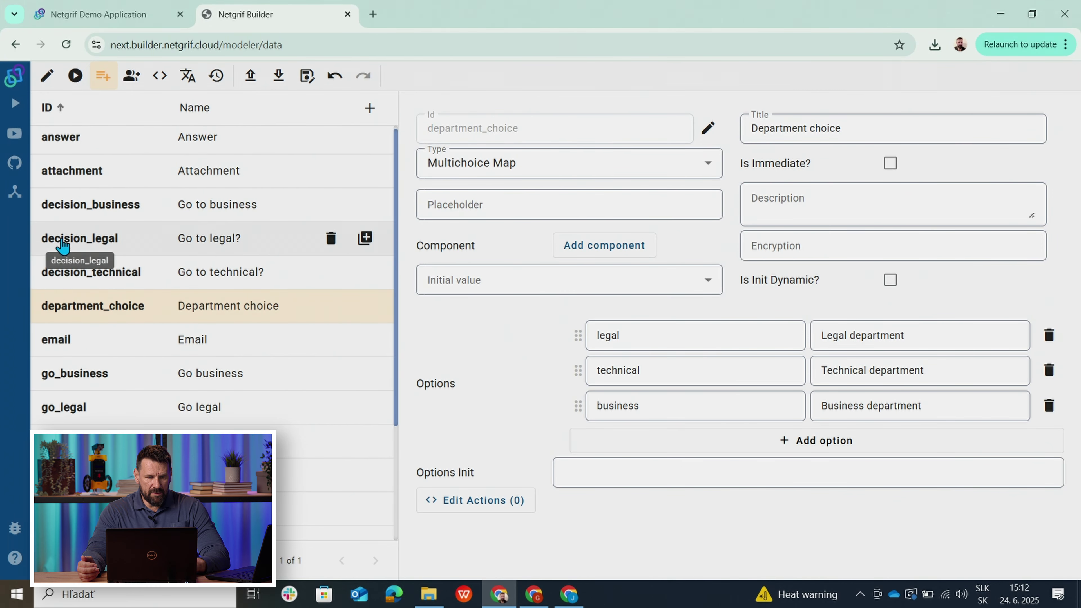
click(332, 205)
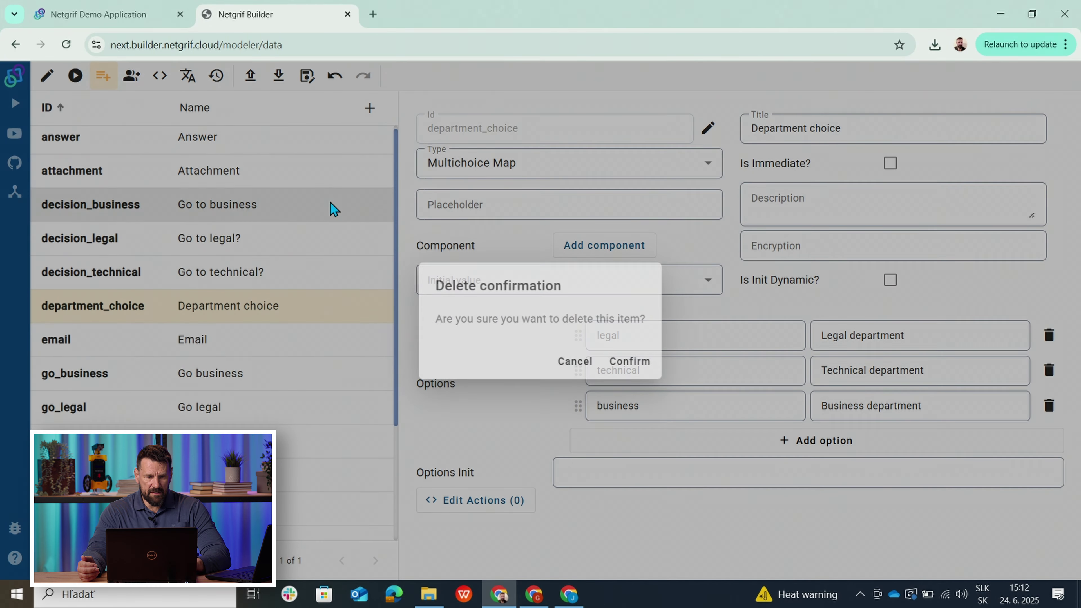
click(619, 363)
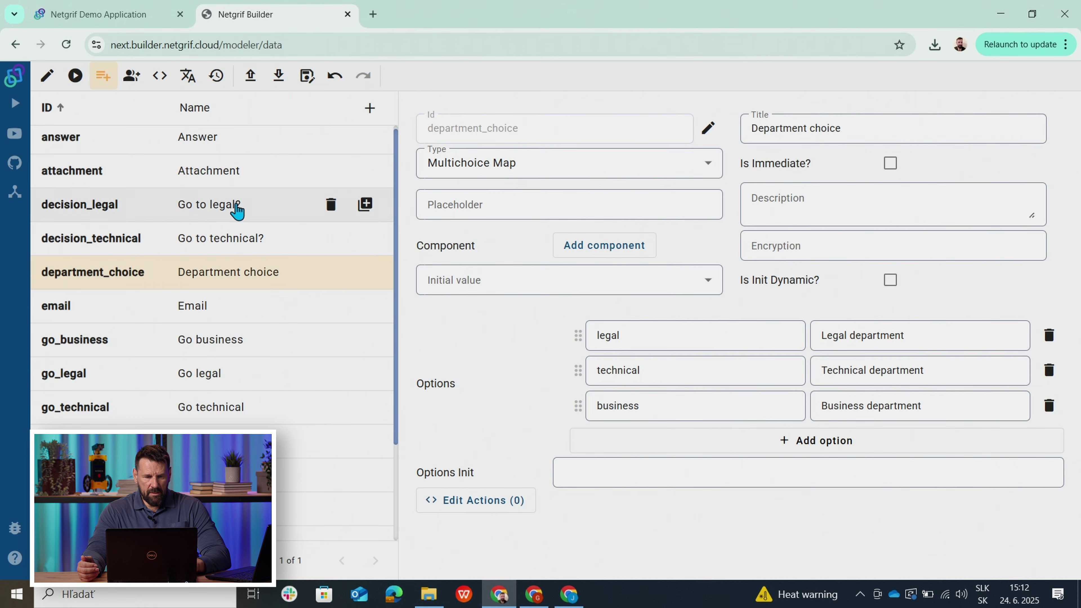
click(331, 206)
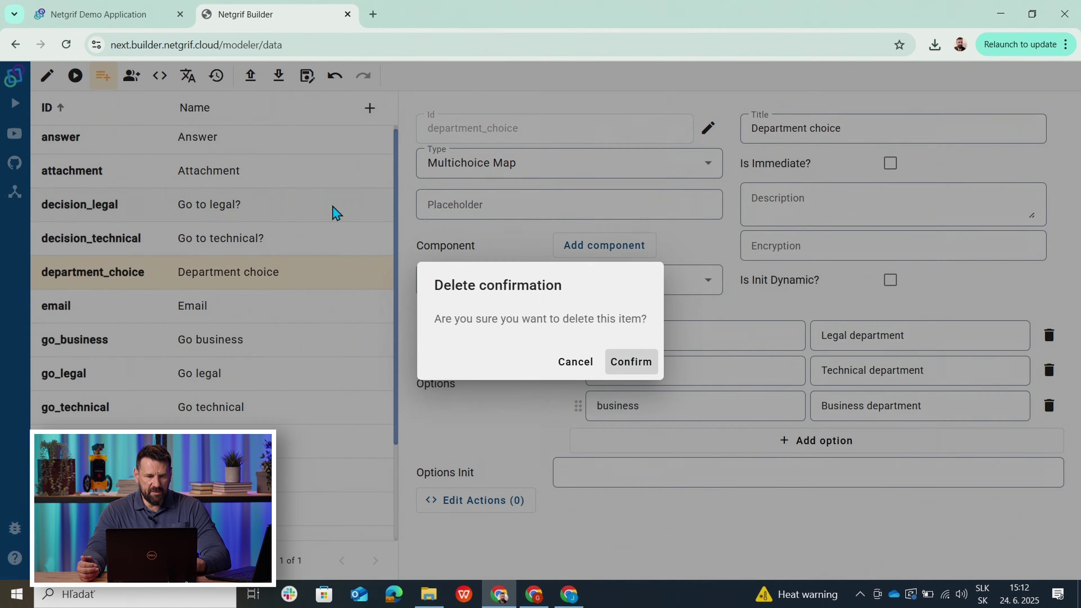
click(625, 363)
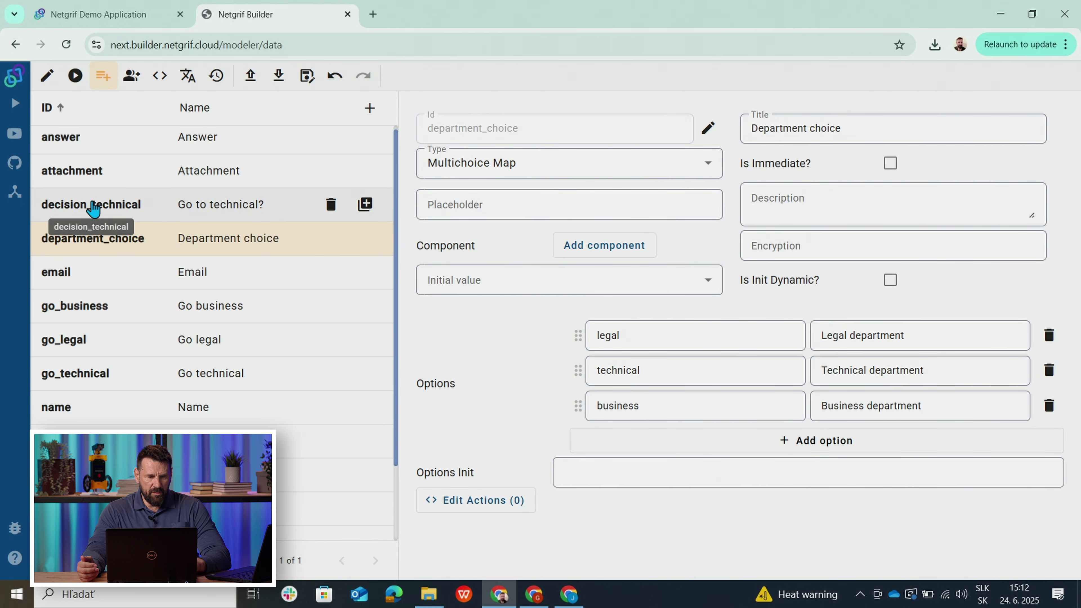
click(331, 205)
click(630, 363)
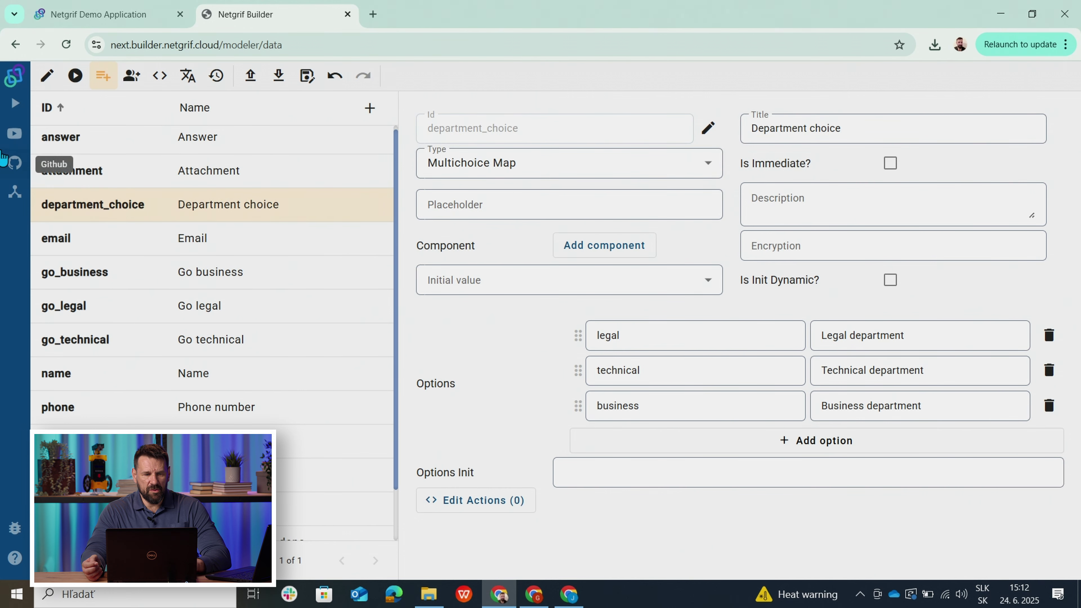
click(48, 81)
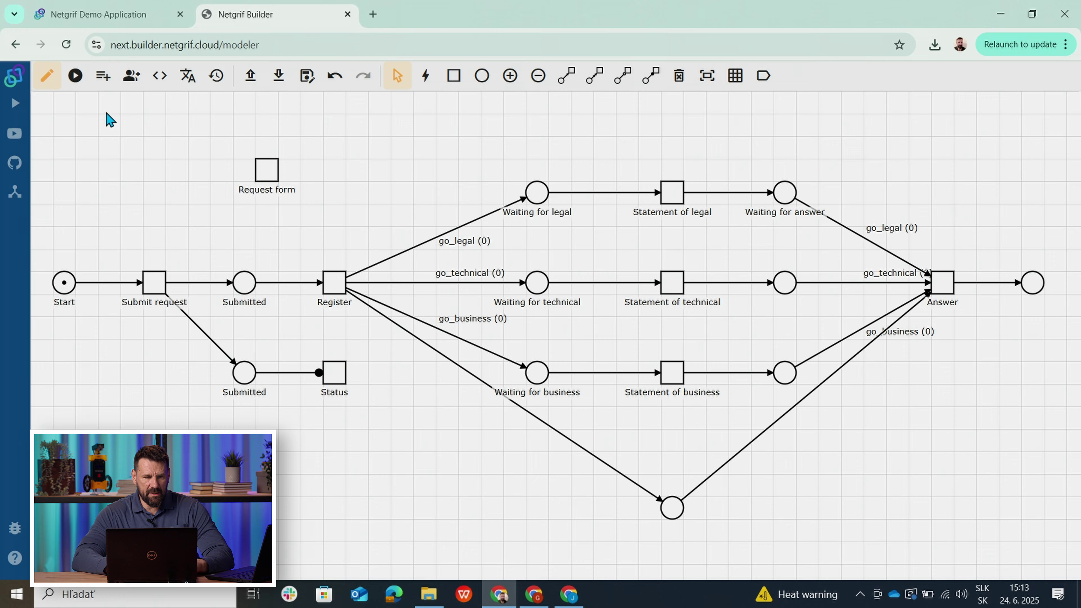
- Check the process's data field list, then export the process model as an XML file
click(100, 78)
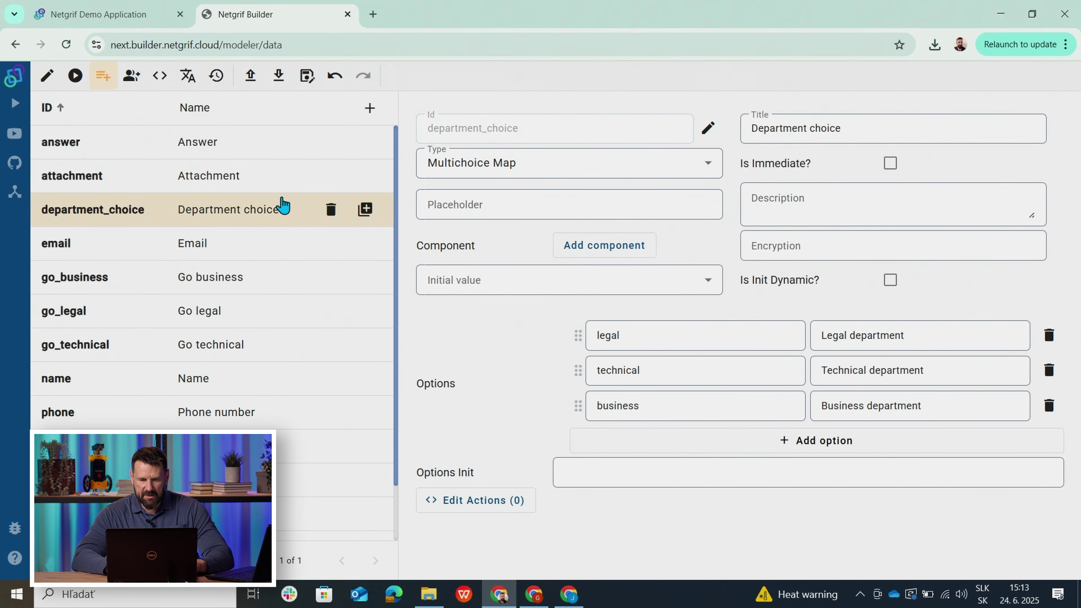
click(45, 76)
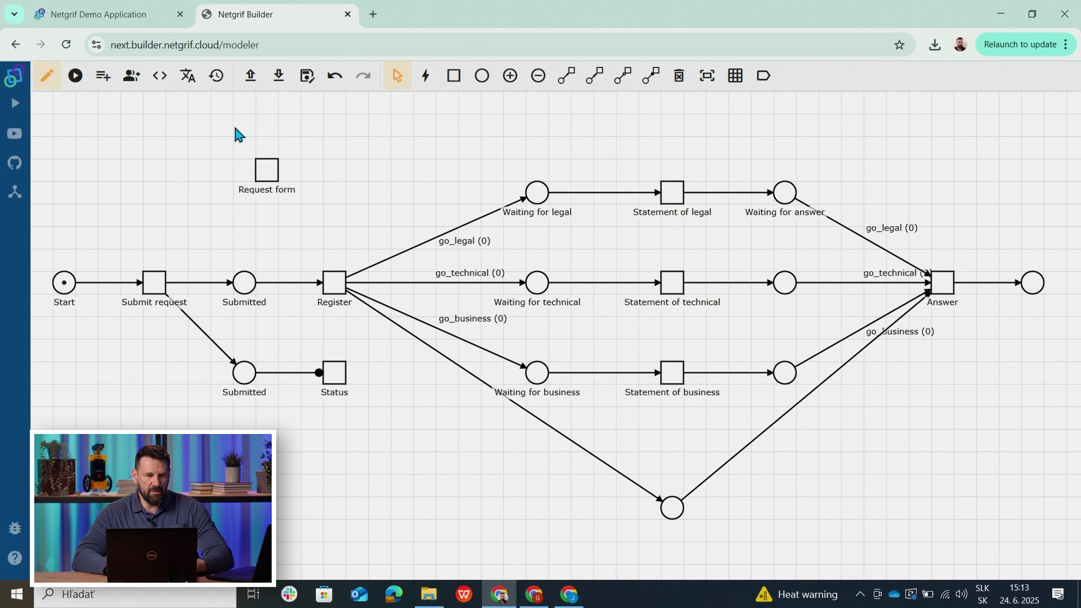
click(278, 86)
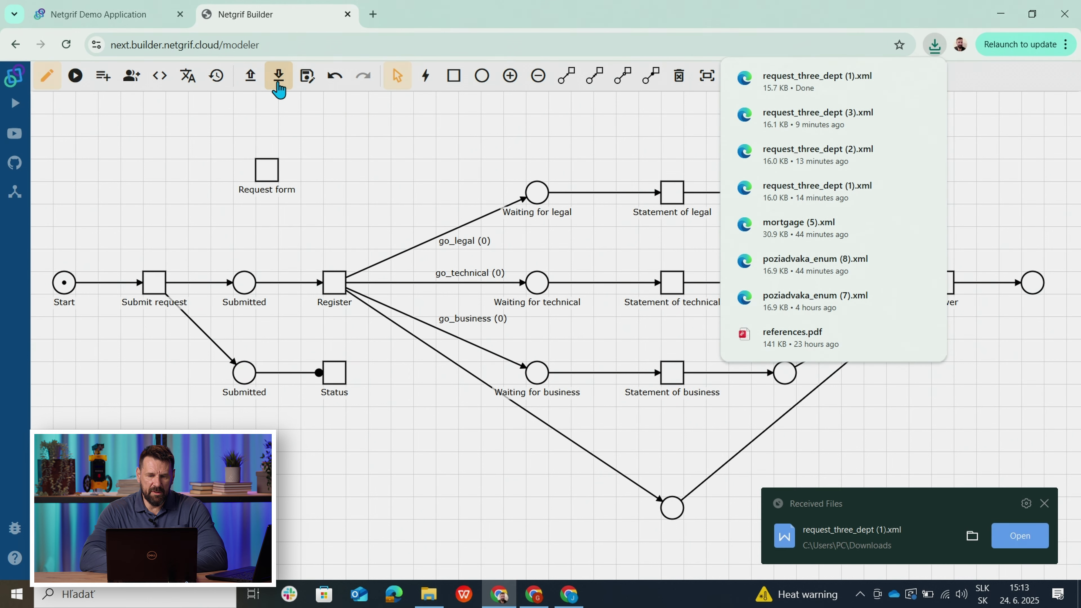
click(1045, 504)
- Switch to the Netgrif Demo Application and upload request_three_dept (1).xml as a Major release of the process
click(107, 16)
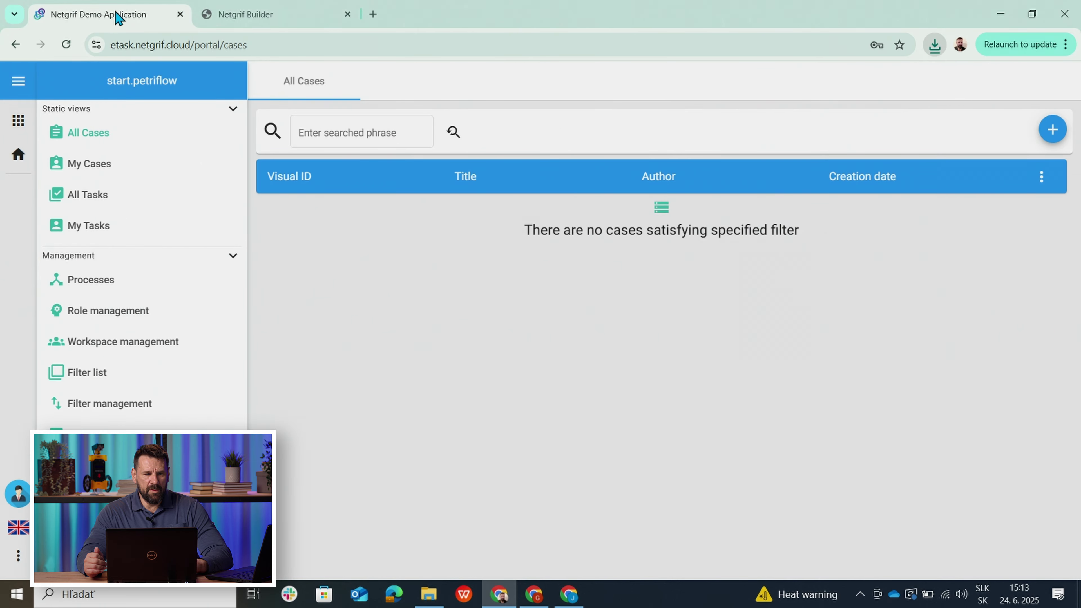
click(16, 504)
click(17, 456)
click(630, 354)
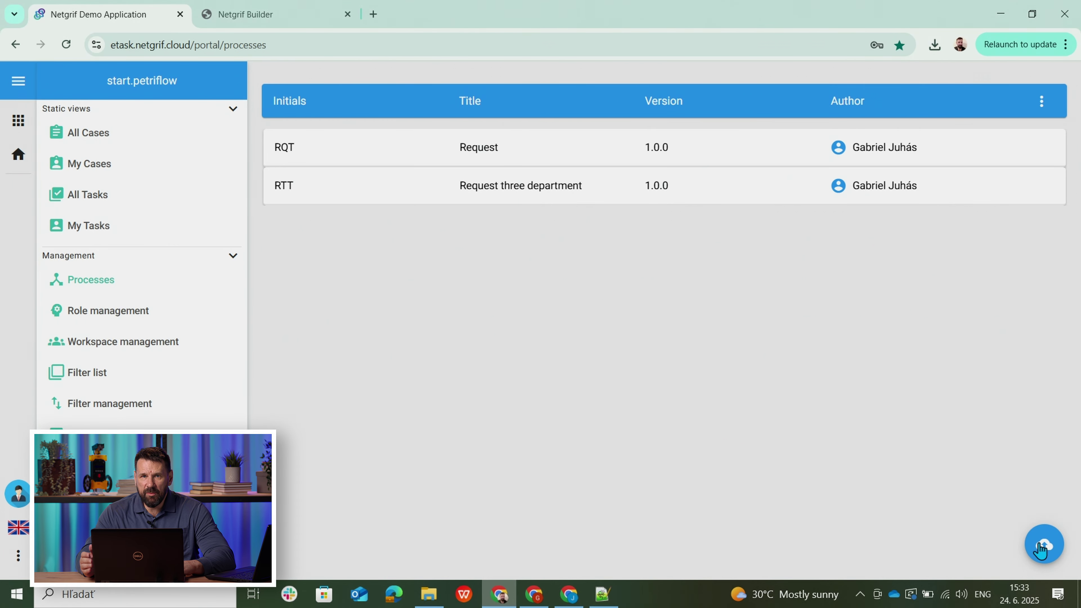
click(1042, 545)
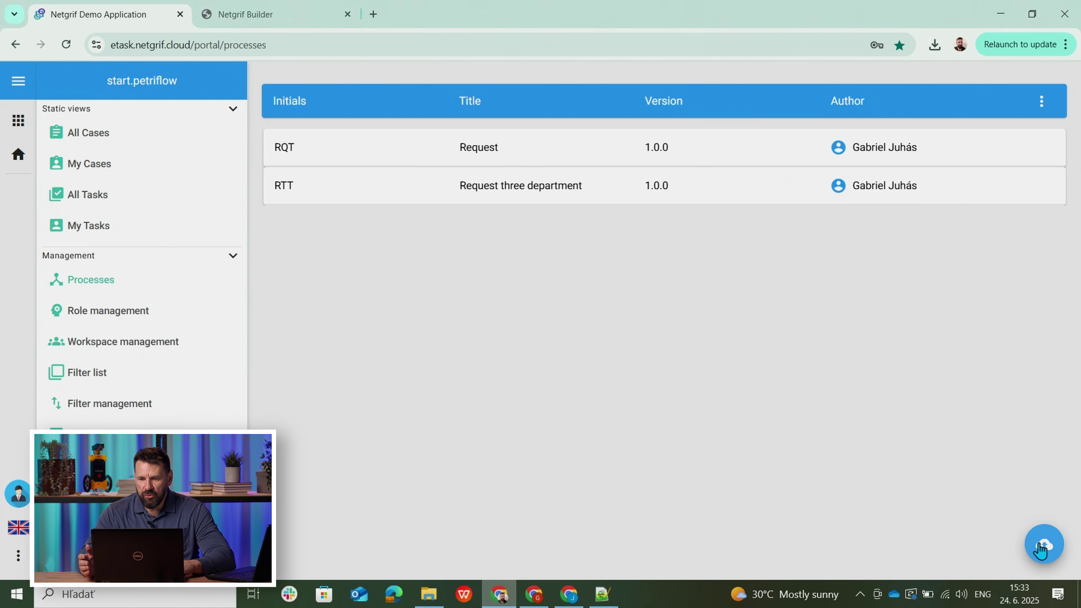
click(848, 215)
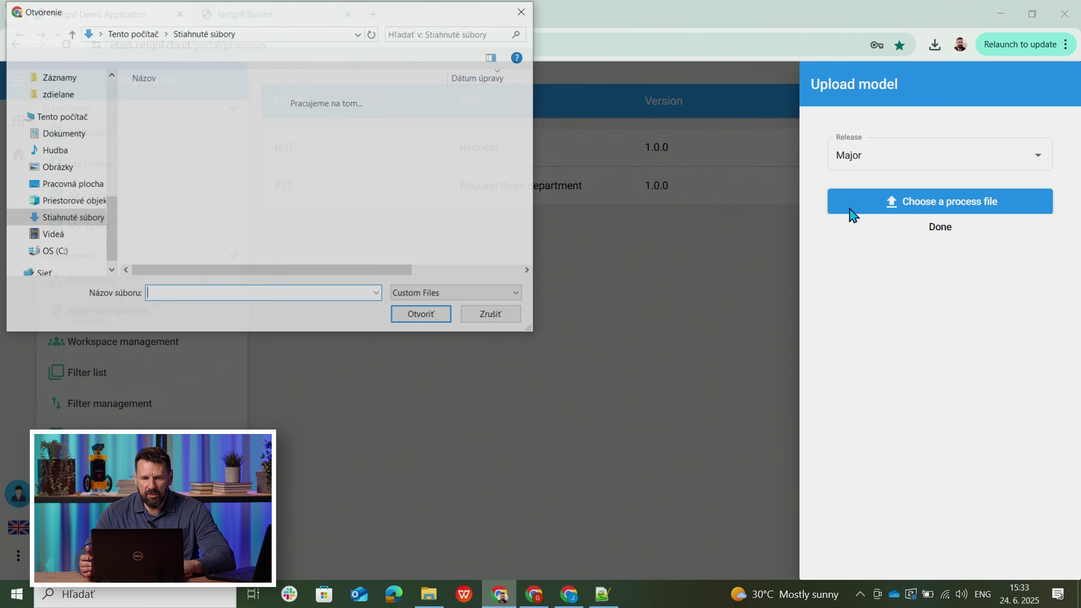
click(224, 121)
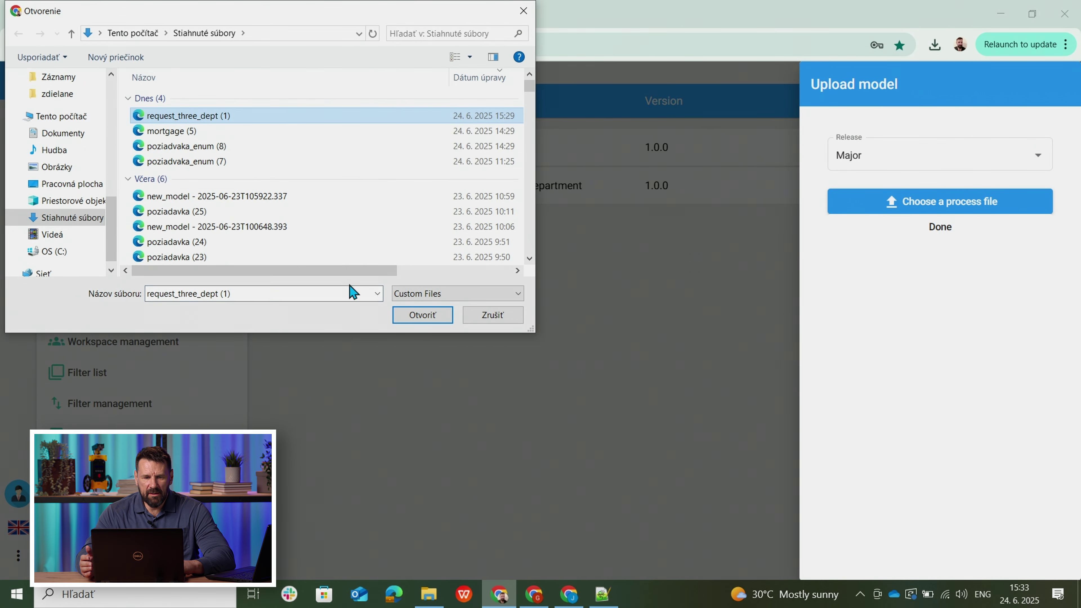
click(411, 317)
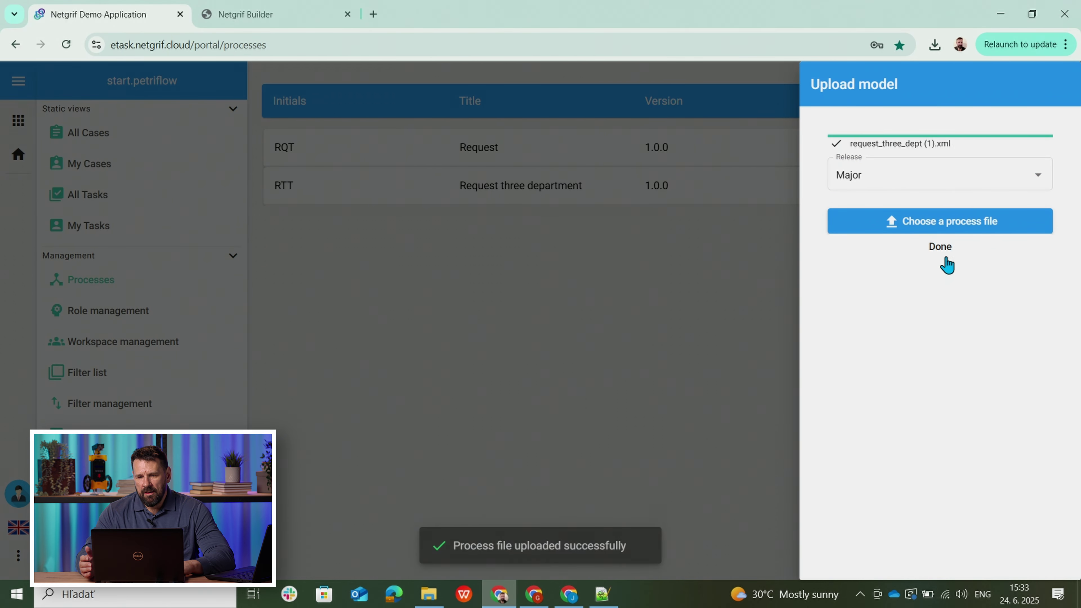
click(942, 254)
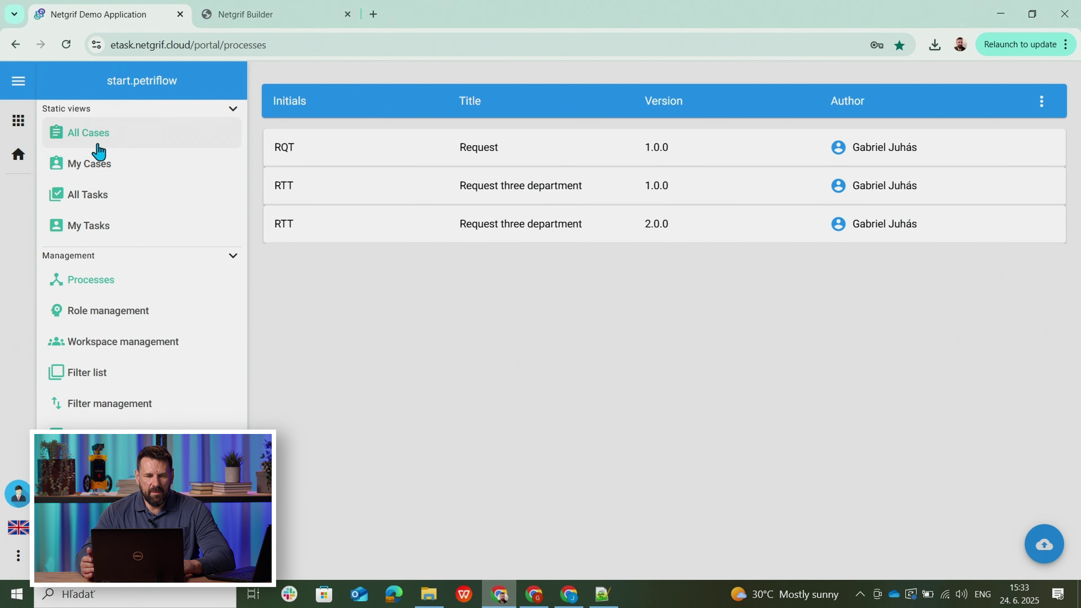
- Open the public URL of Request three department version 2.0.0 in a new incognito window
click(381, 237)
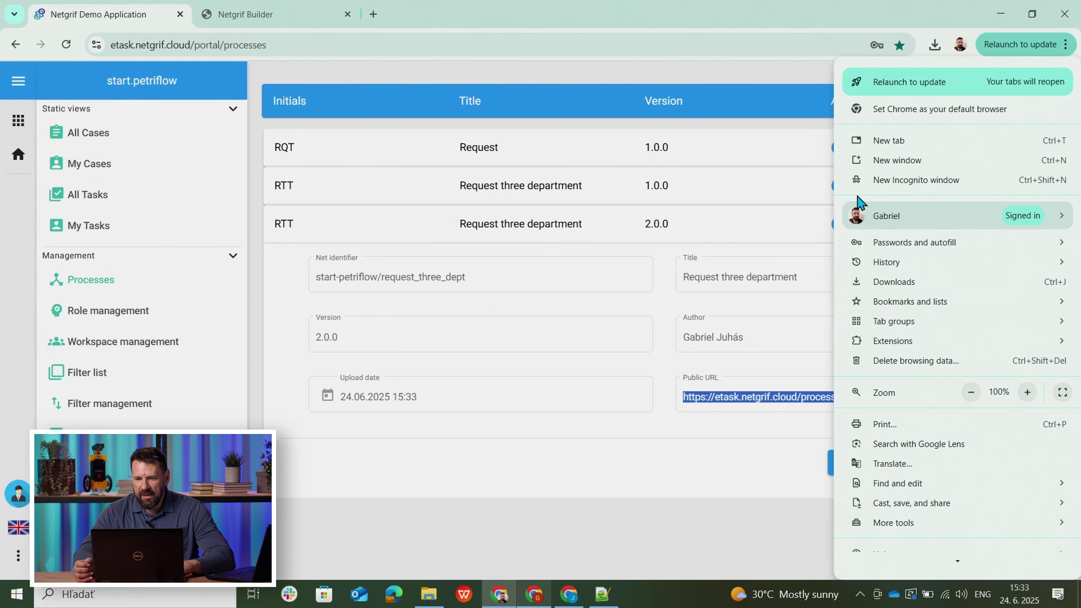
click(894, 180)
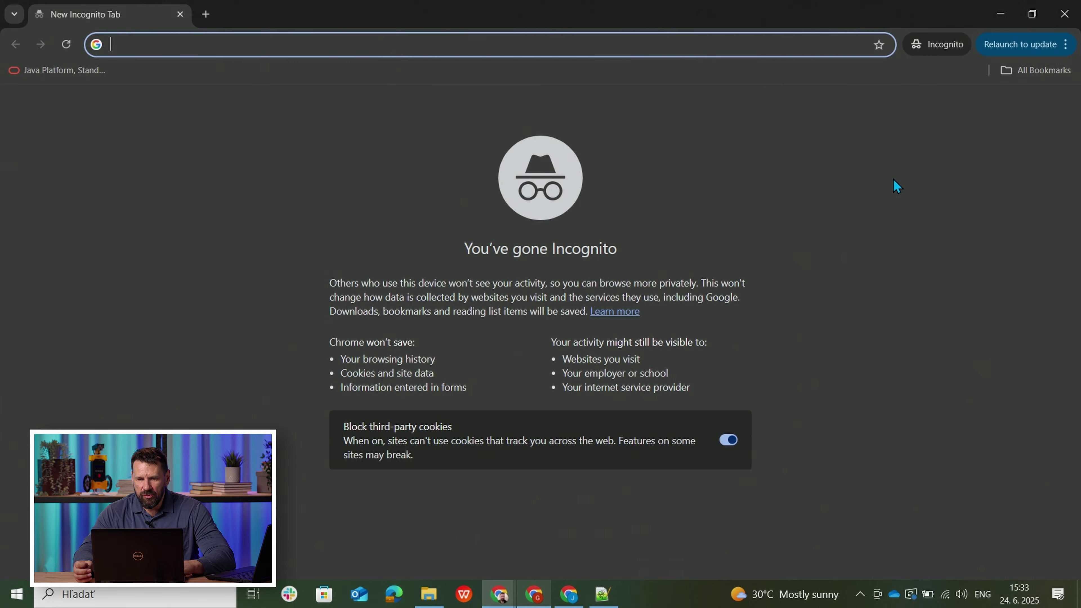
text(https://etask.netgrif.cloud/process/c3RhcnQtcGV0cmlmbG93L3JlcXVlc3RfdGhyZWVfZGVwdA=)
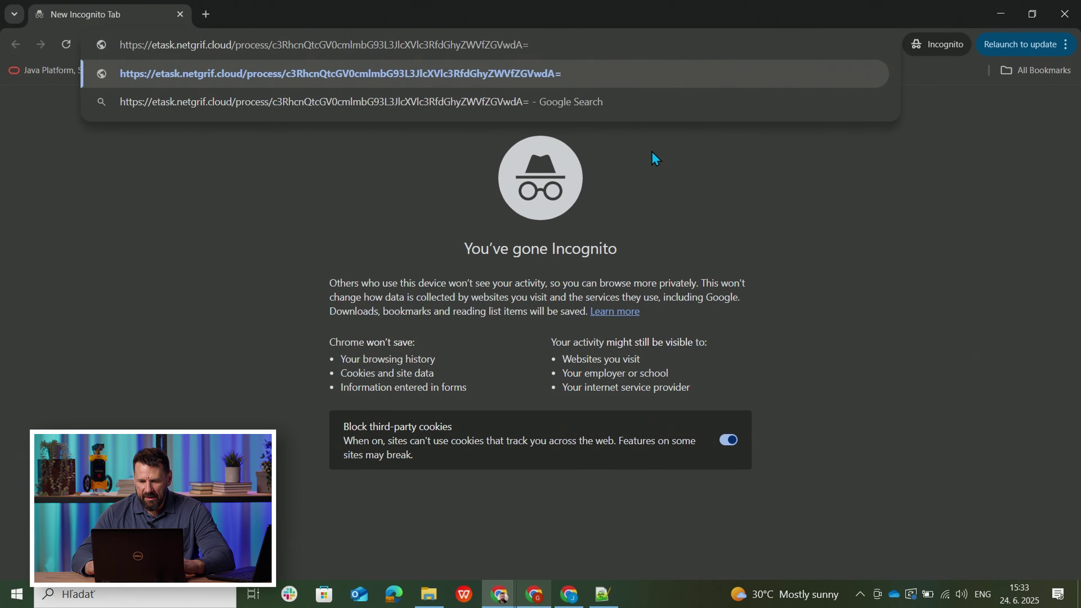
key(Return)
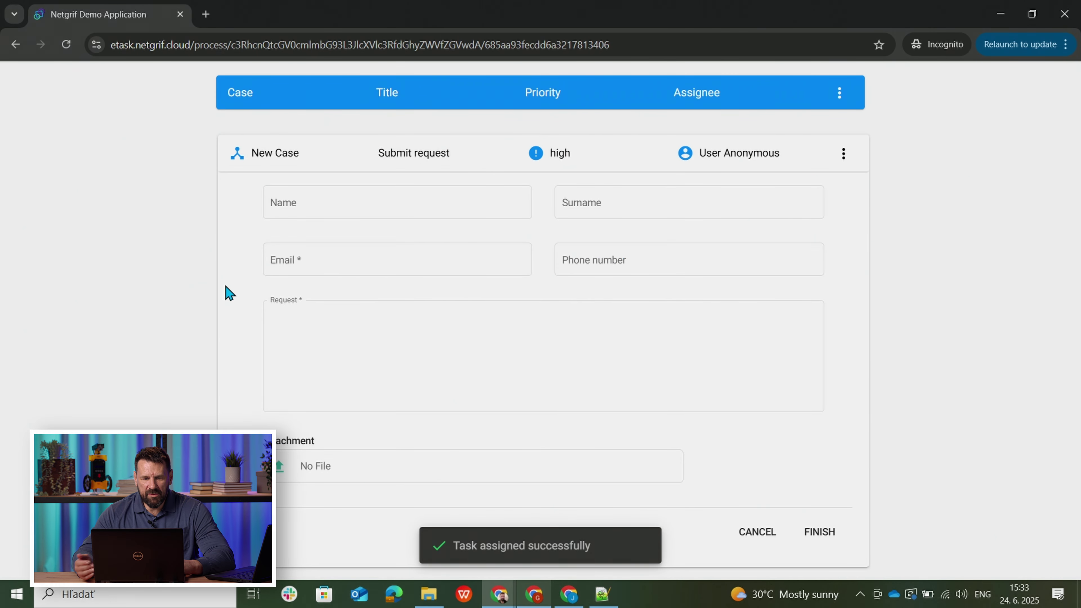
- Fill in the requester's name, surname and email, enter the request "Please do some work" and finish the Submit request task
click(292, 208)
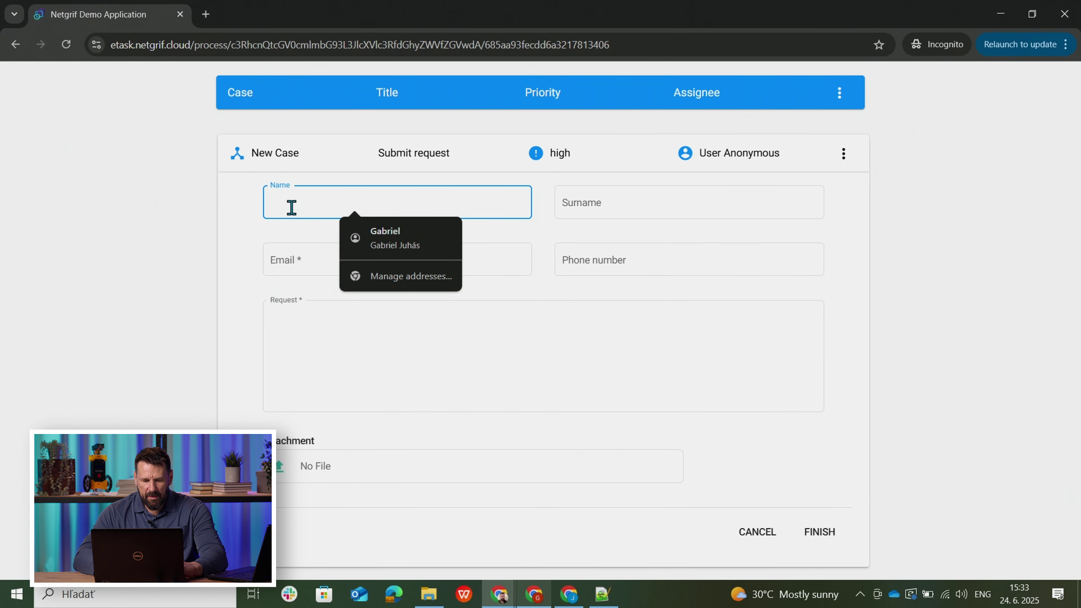
text(Gabriel)
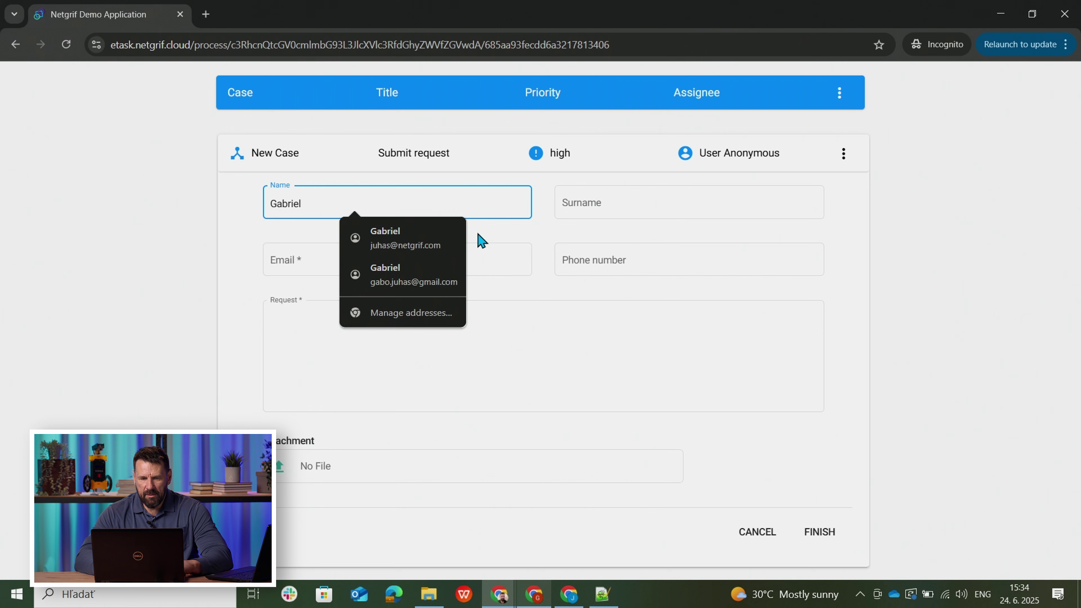
click(431, 242)
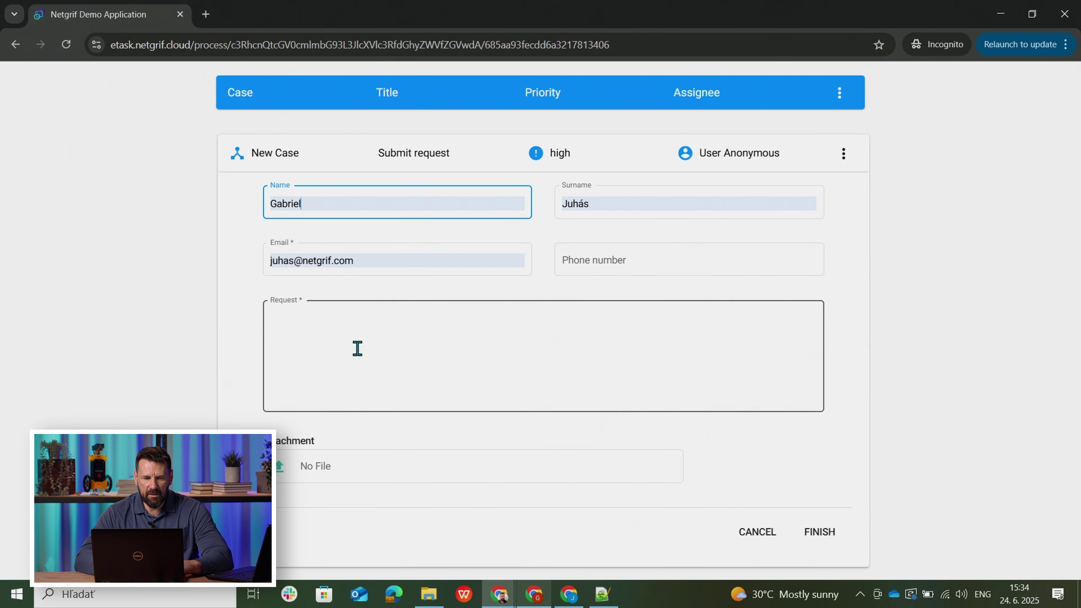
click(339, 334)
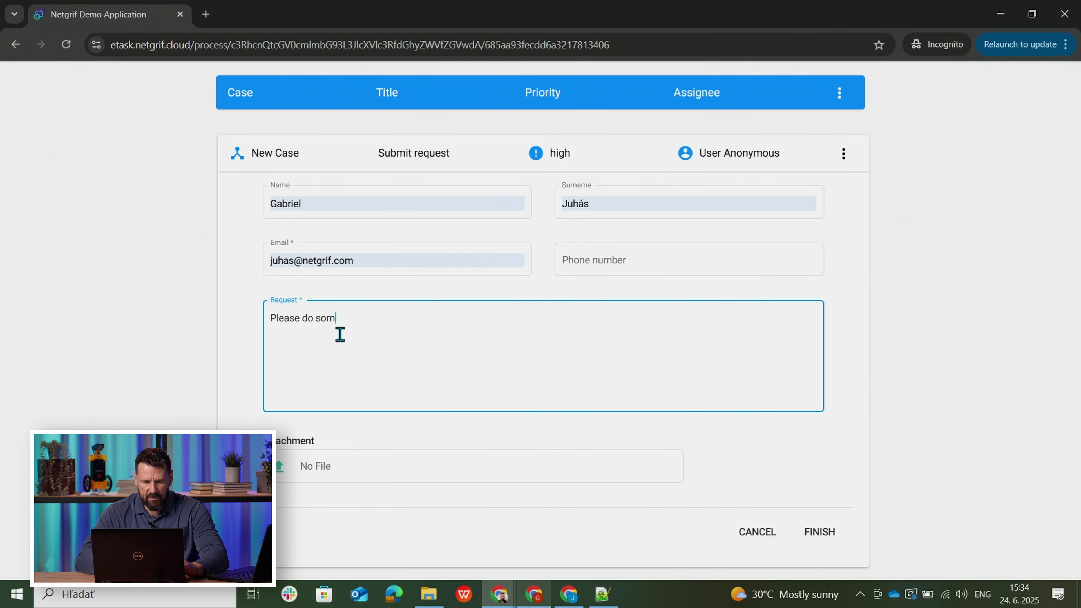
text(Please do some work)
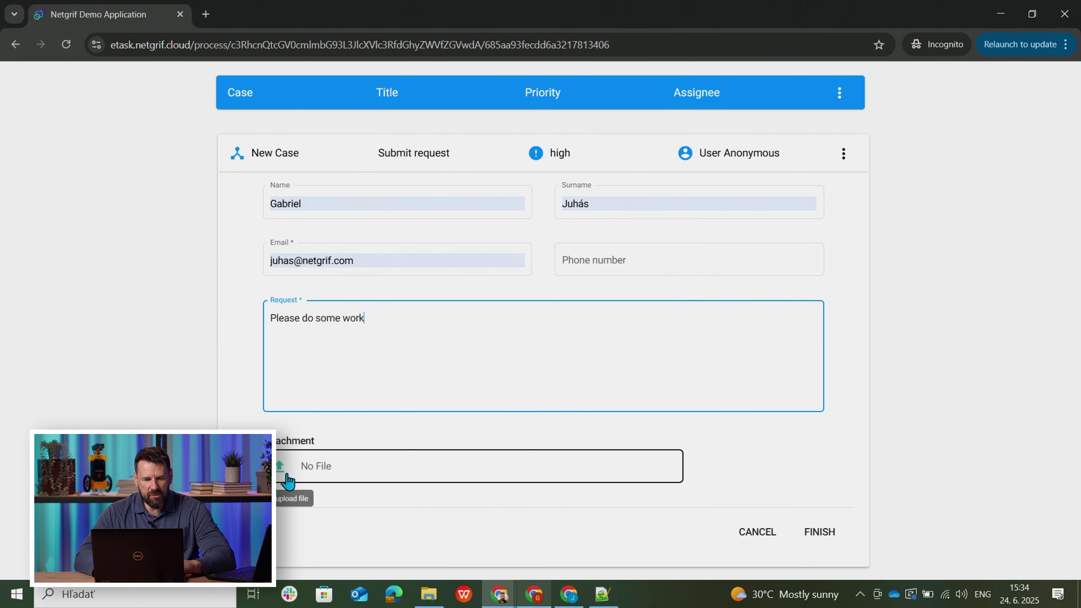
click(819, 532)
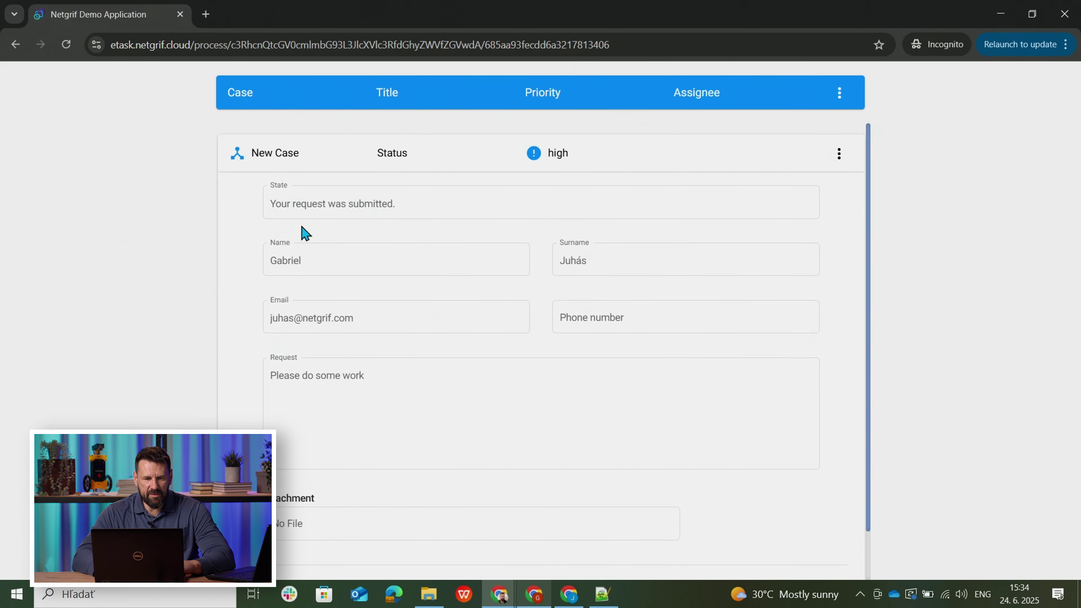
- Return to the signed-in Netgrif Demo Application window and open the new case from all cases to view its tasks
click(500, 594)
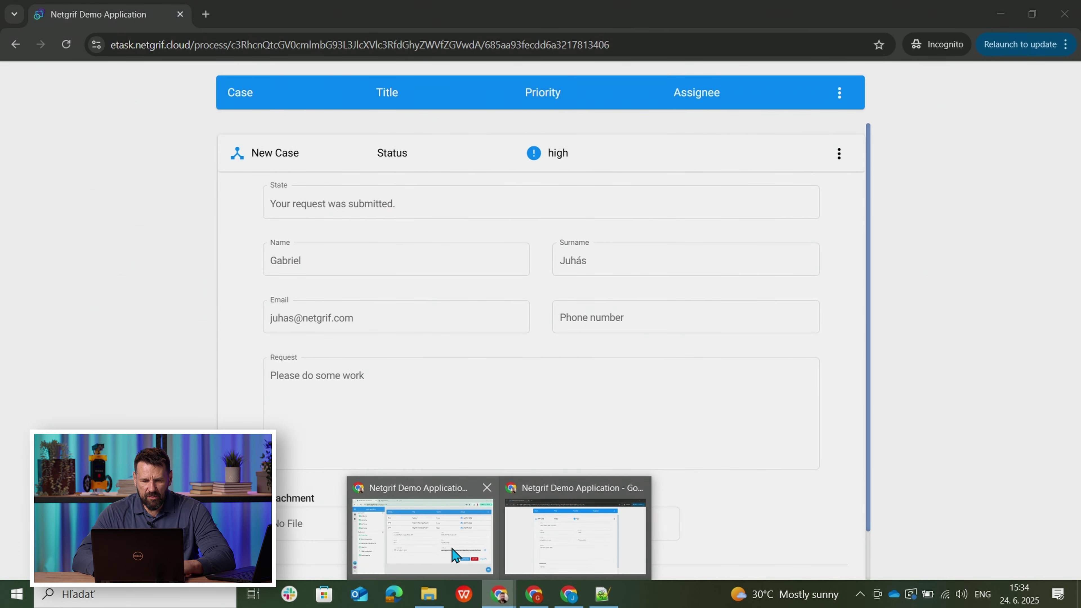
click(400, 490)
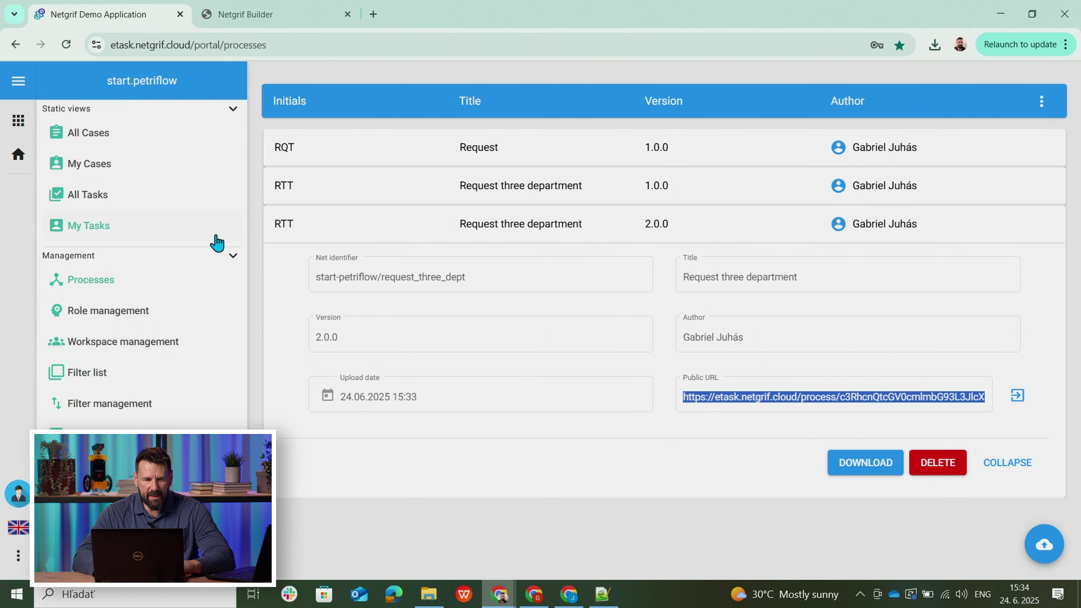
click(78, 135)
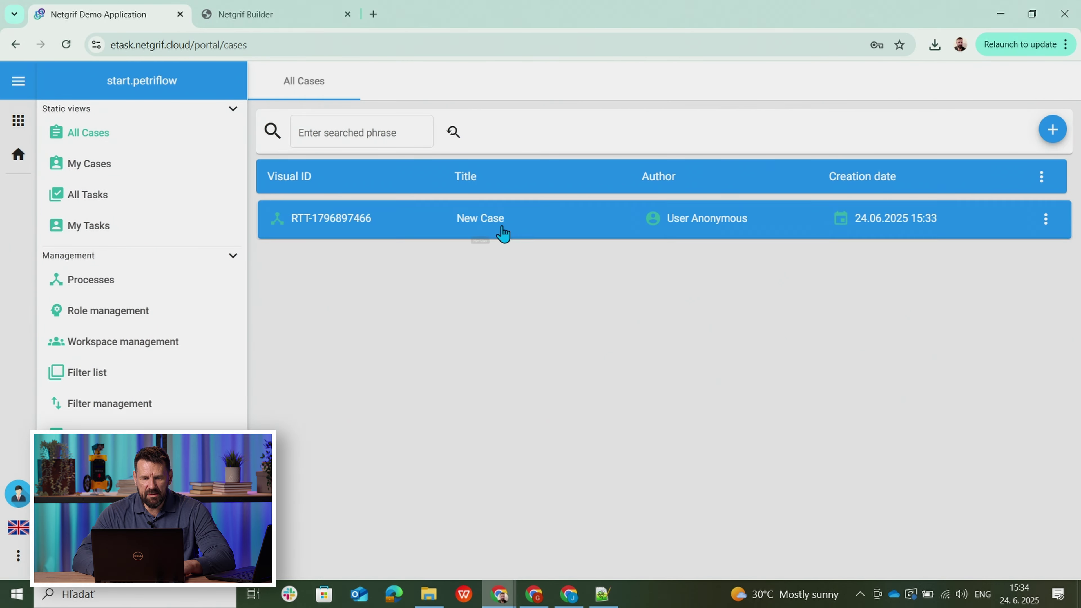
click(485, 222)
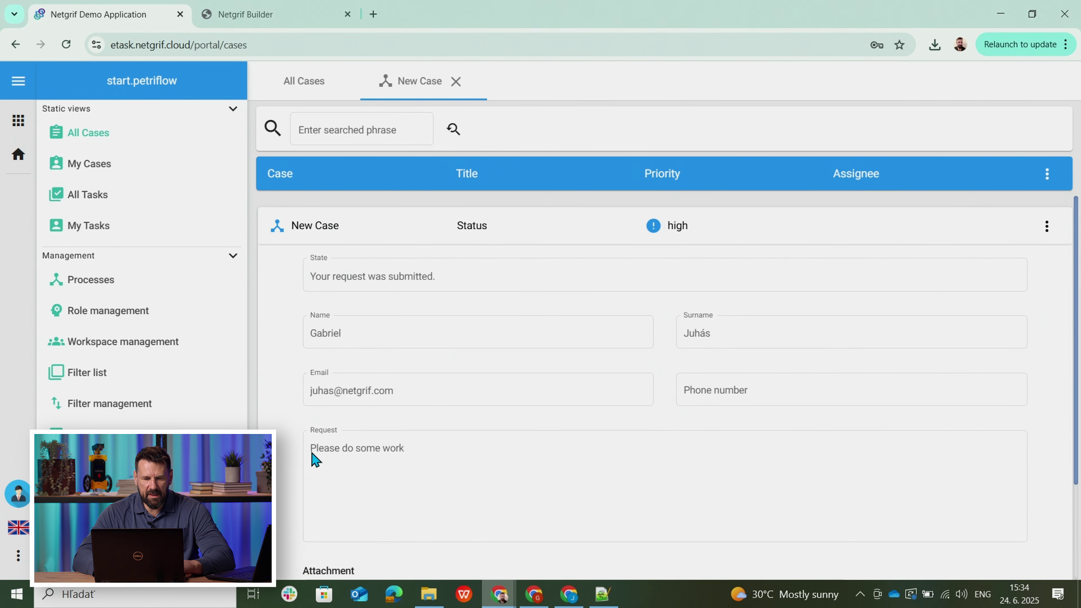
- Assign the Registration, Legal and PR roles of Request three department version 2.0.0 to the listed user
click(90, 313)
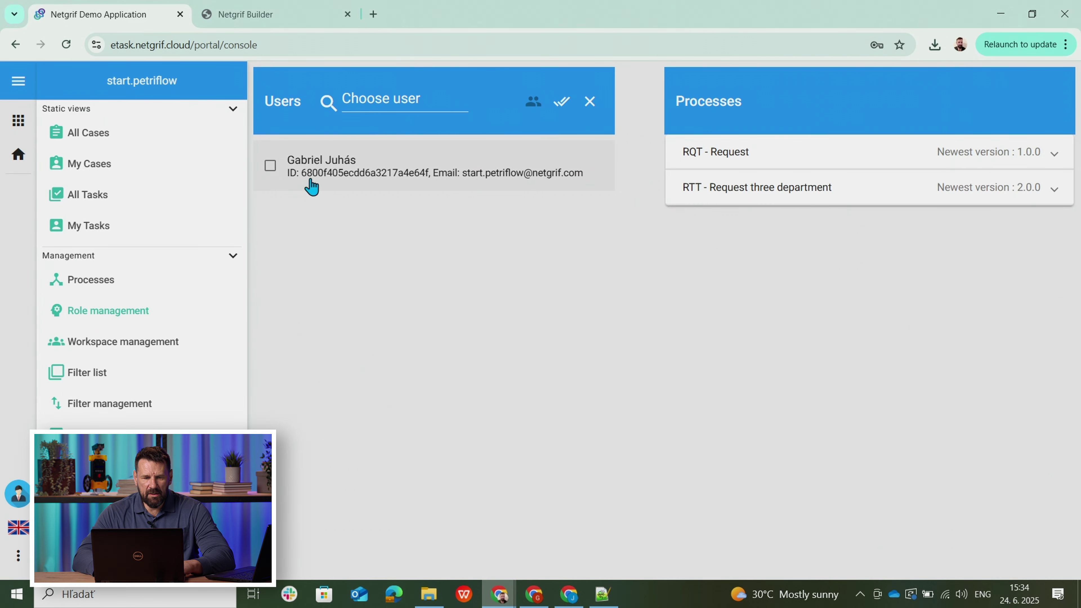
click(312, 189)
click(690, 197)
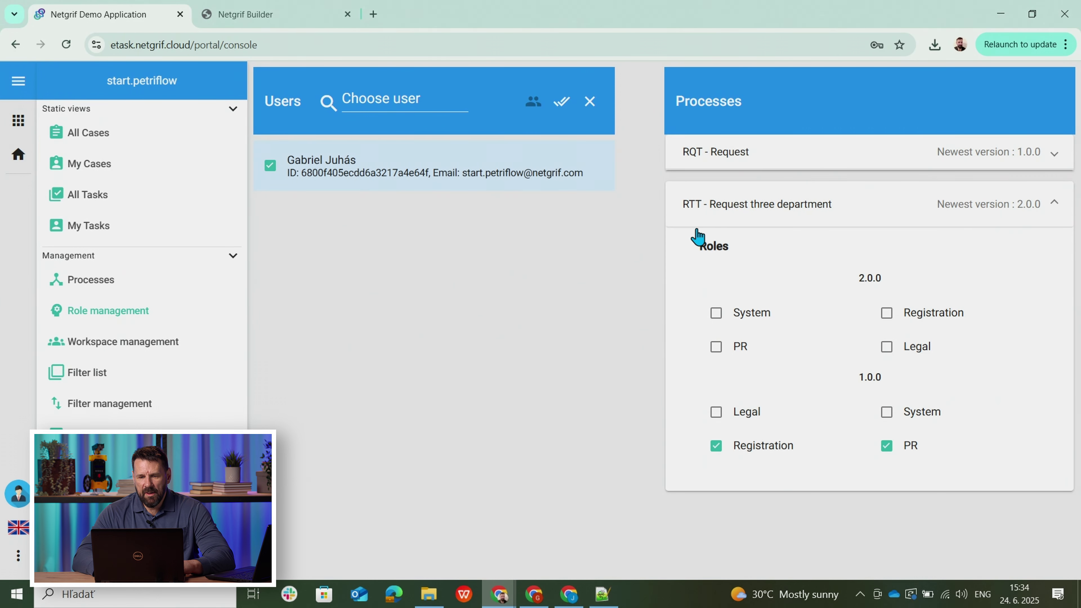
click(887, 315)
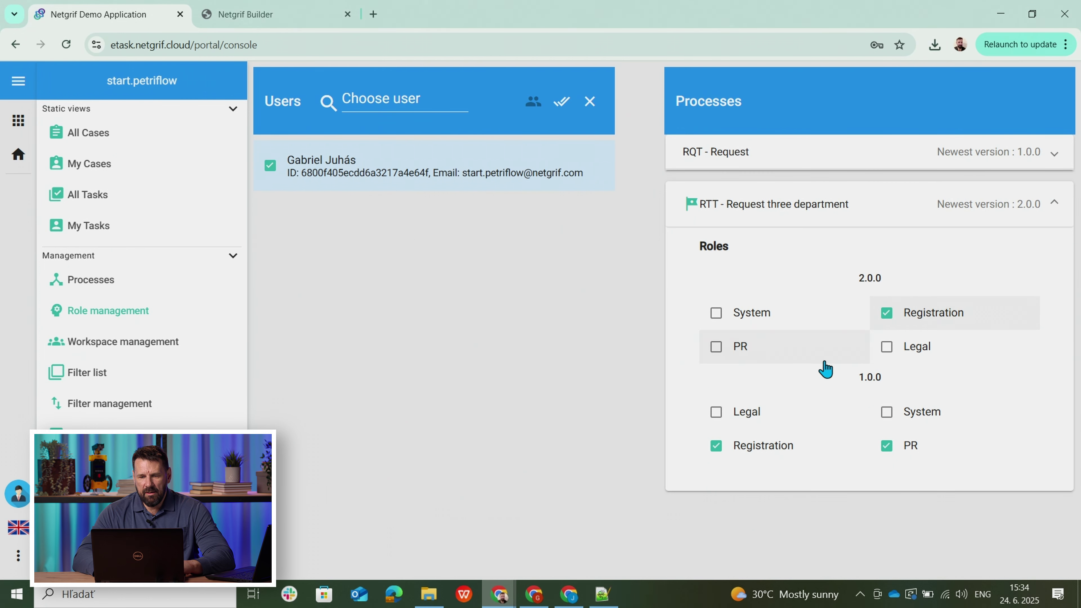
click(887, 349)
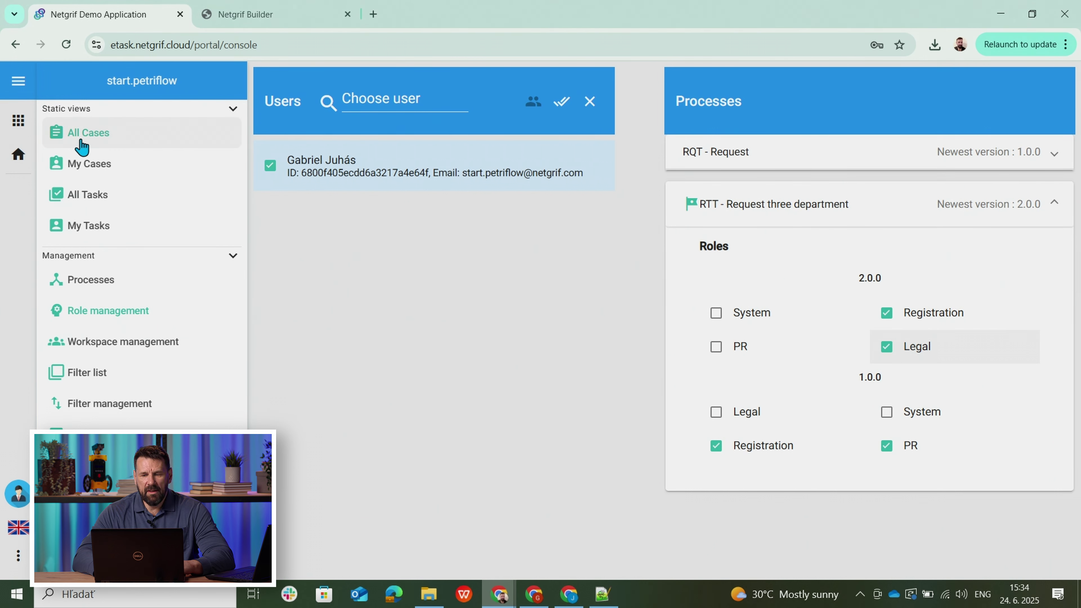
click(717, 348)
- Reopen the new case from all cases and assign its Register task to the signed-in user
click(96, 135)
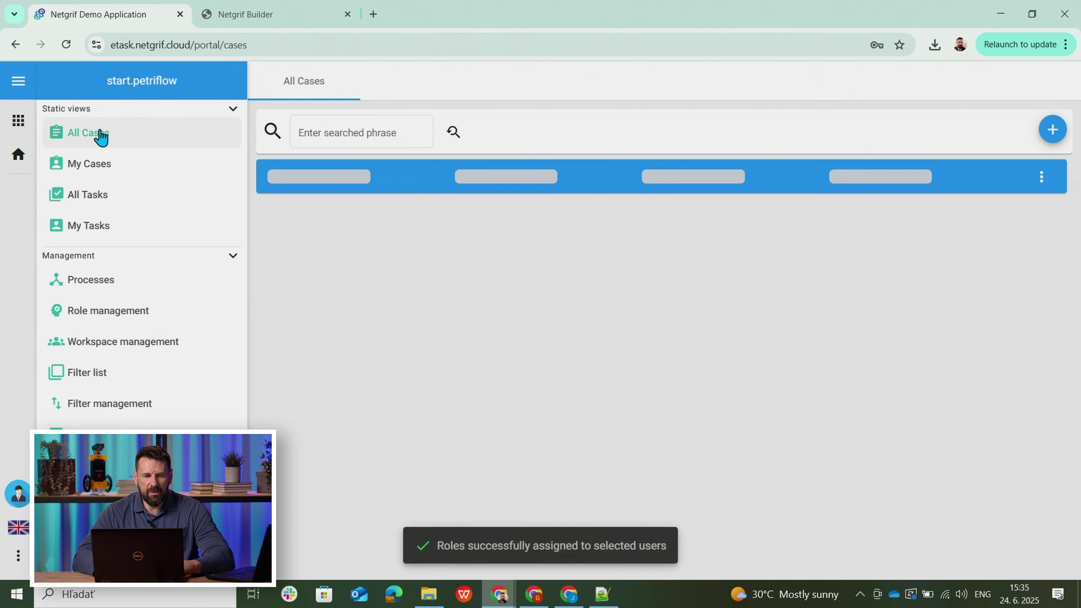
click(438, 236)
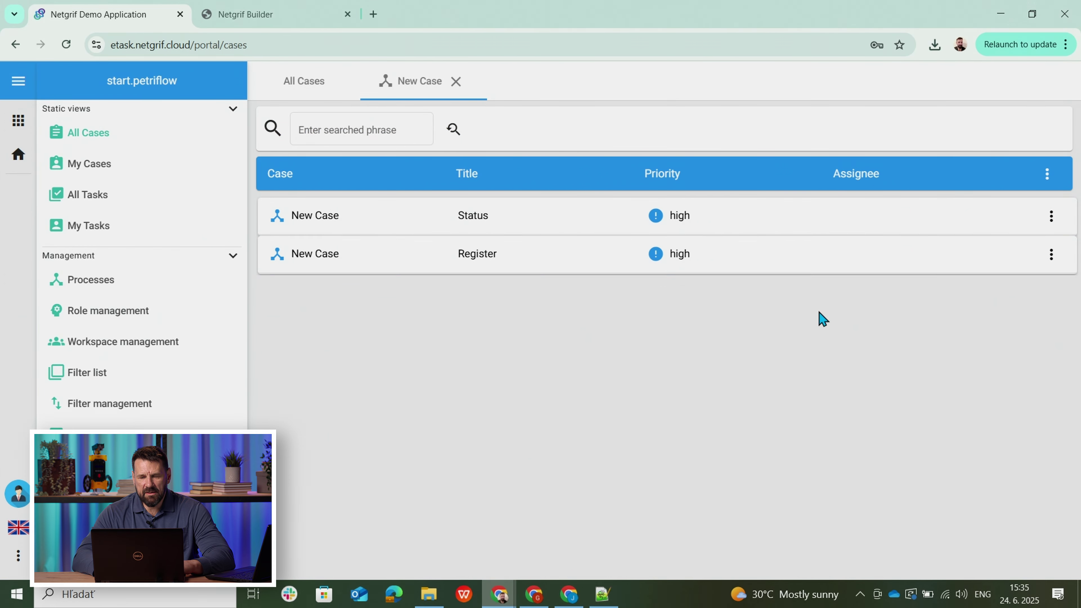
click(1054, 256)
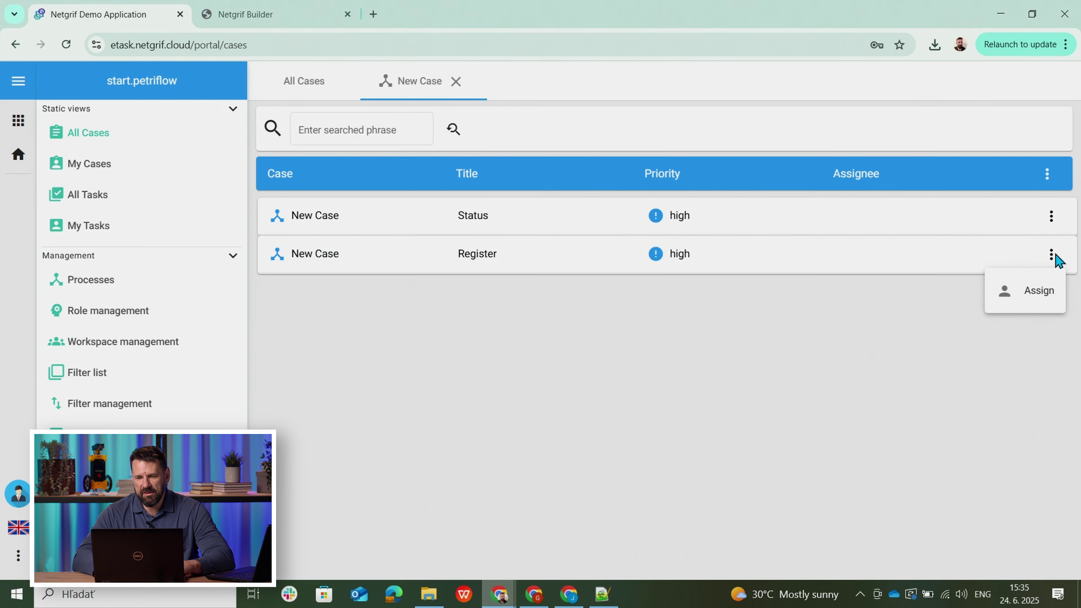
click(1041, 292)
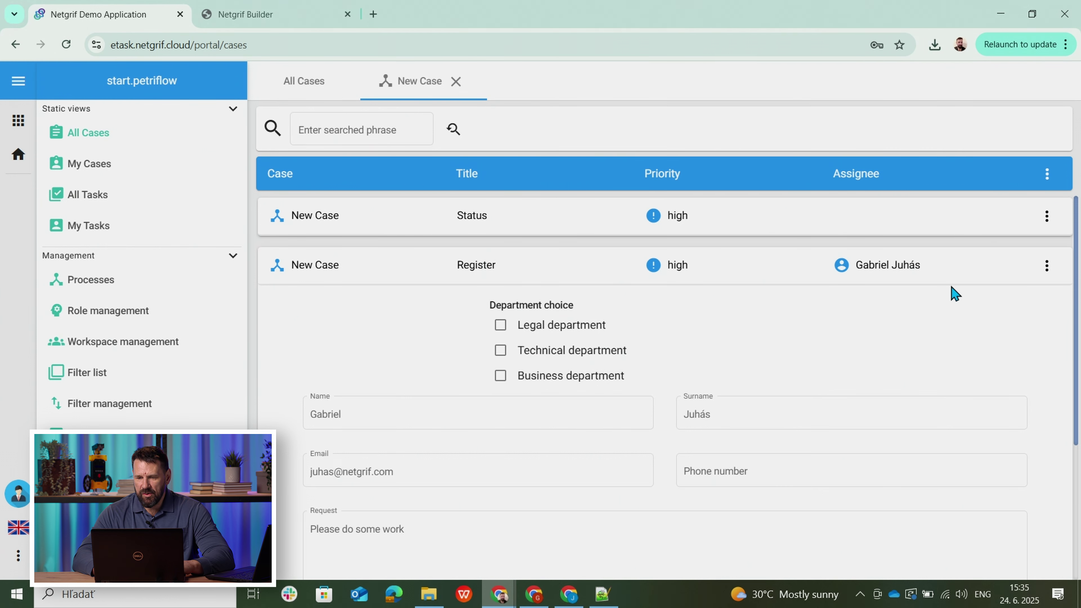
- Choose Technical department and Business department in the Register task and finish the task
click(1047, 265)
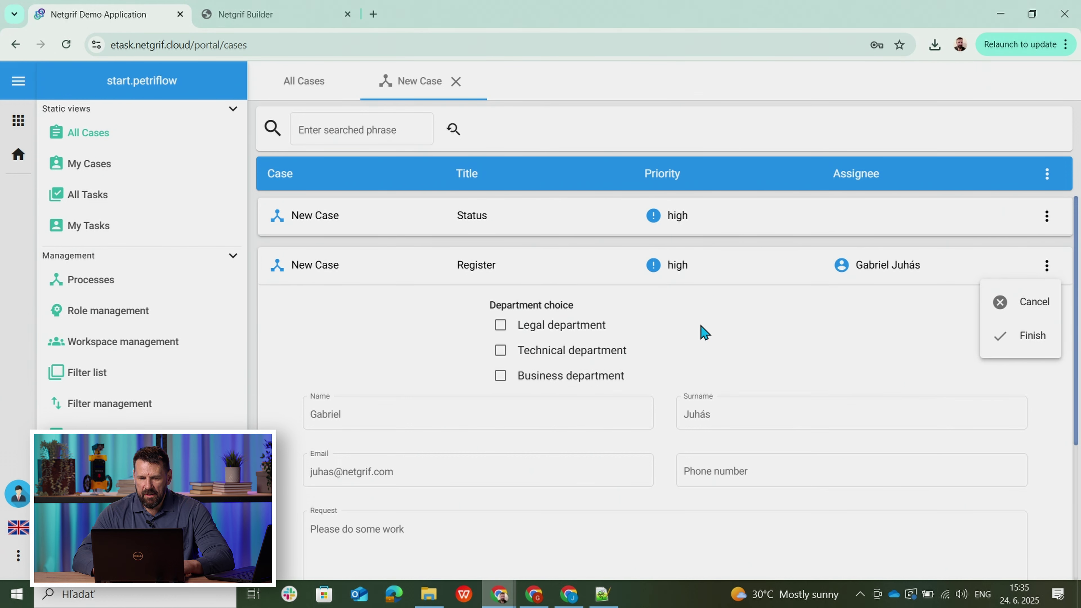
click(440, 327)
click(503, 358)
click(501, 376)
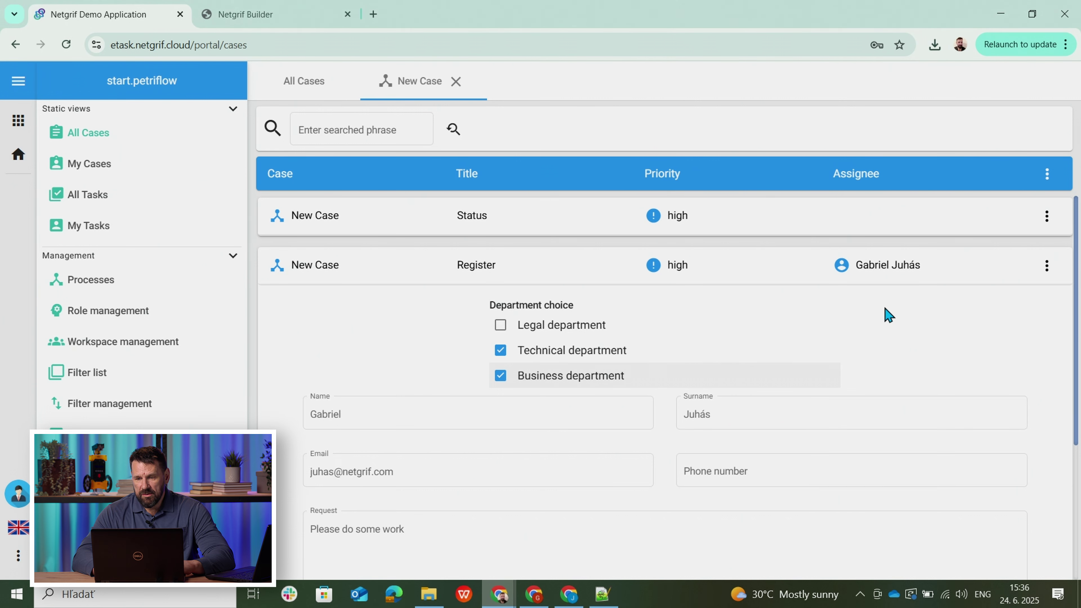
scroll(1076, 313, down, 5)
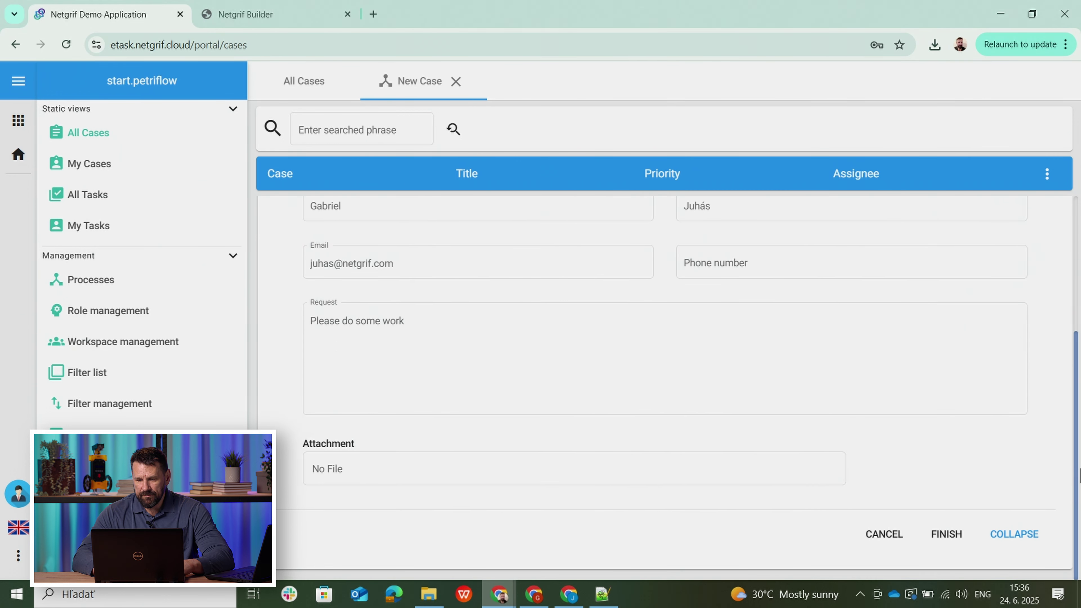
click(944, 537)
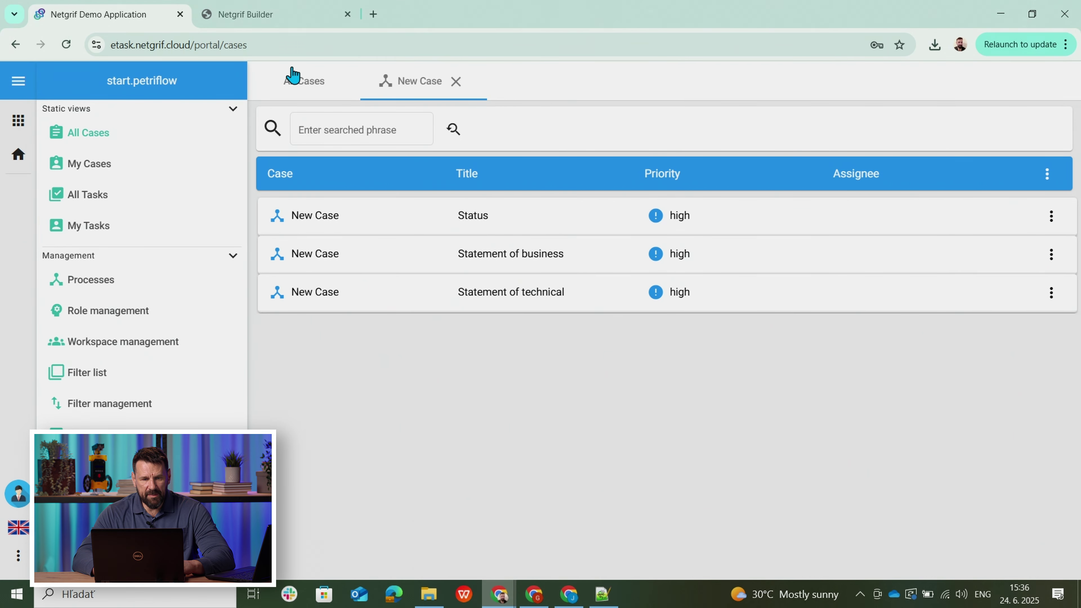
- Switch to Netgrif Builder and view the form of the Register task
click(260, 15)
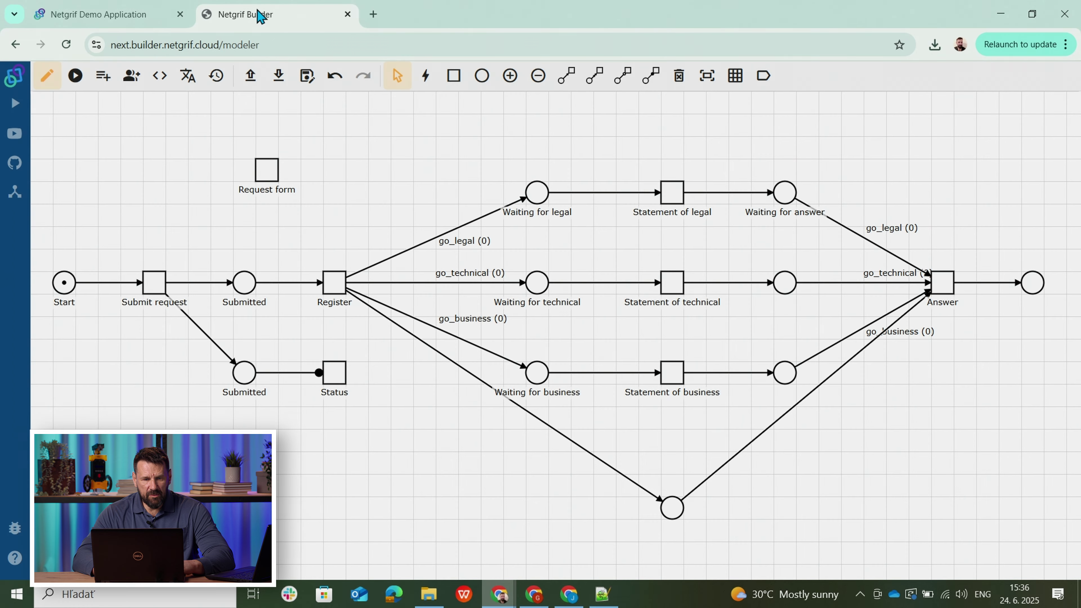
right_click(330, 293)
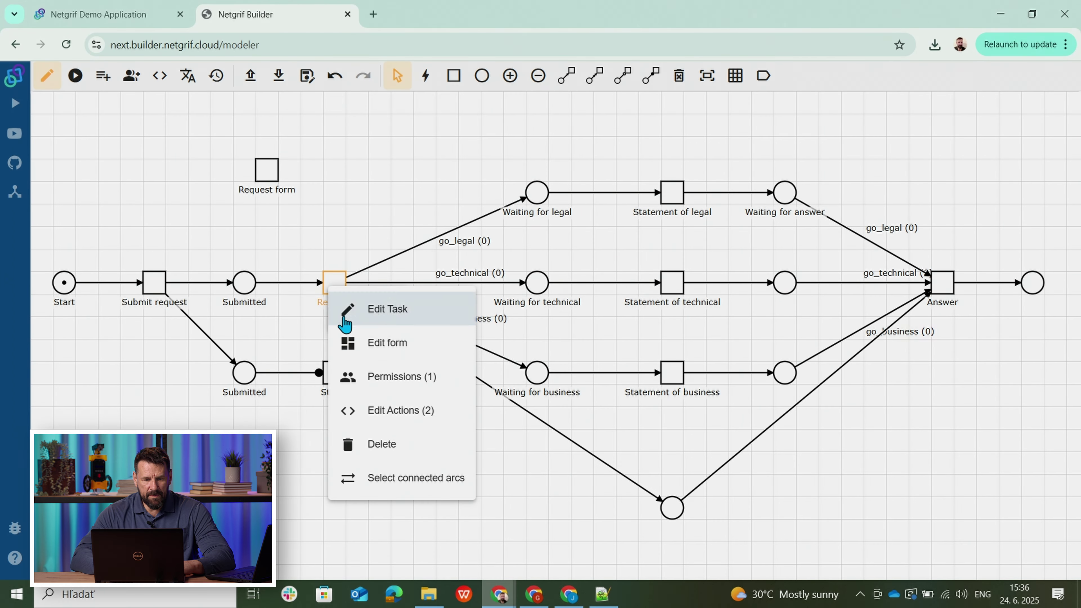
click(378, 356)
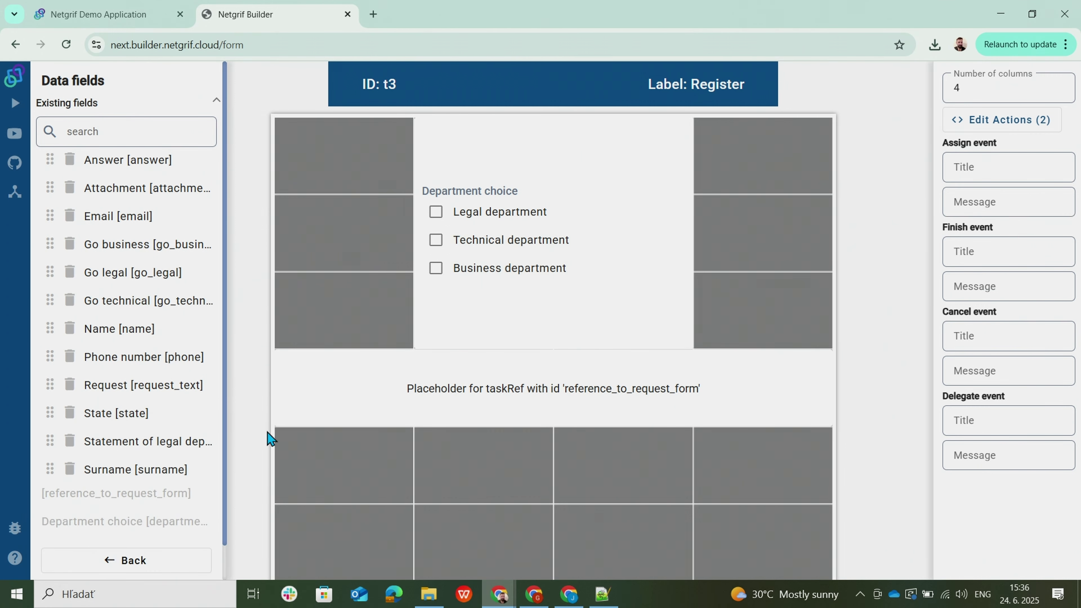
click(136, 562)
- Examine the code of the Register task's post-set action on department_choice, and return to the process model
right_click(335, 280)
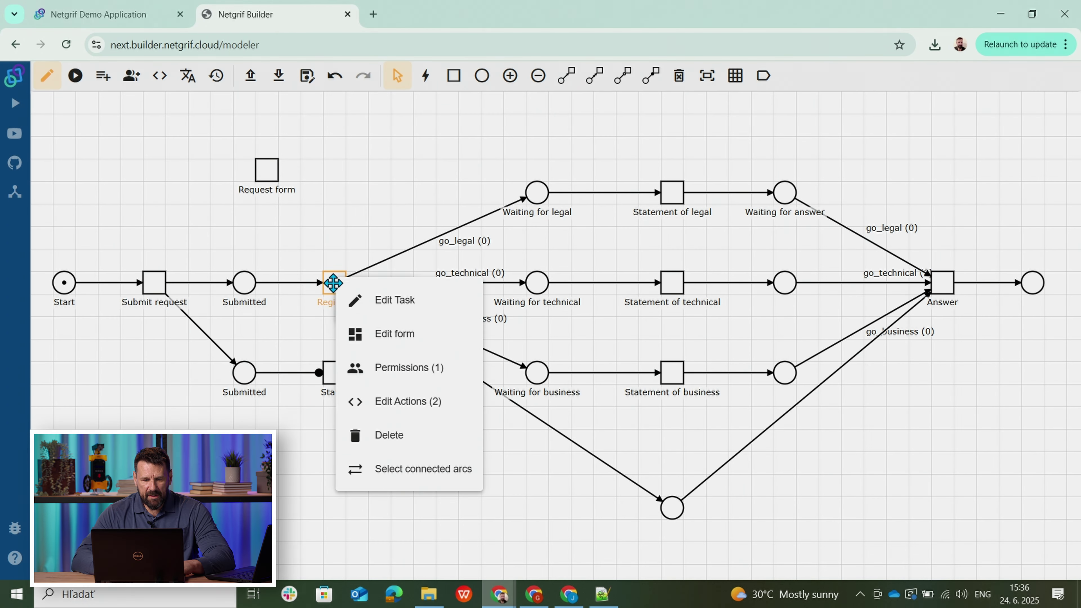
click(390, 410)
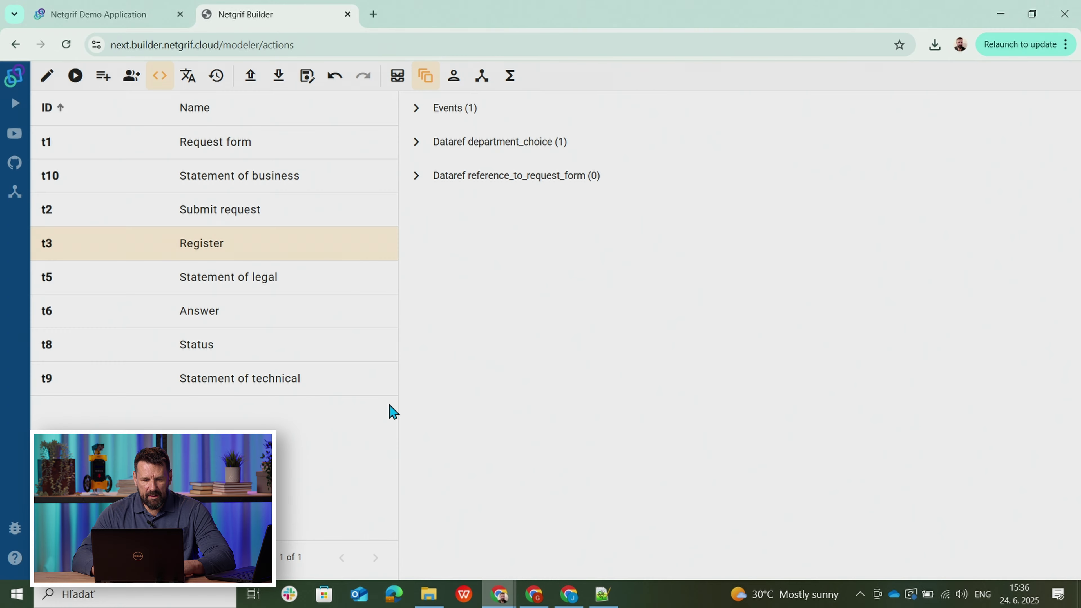
click(416, 141)
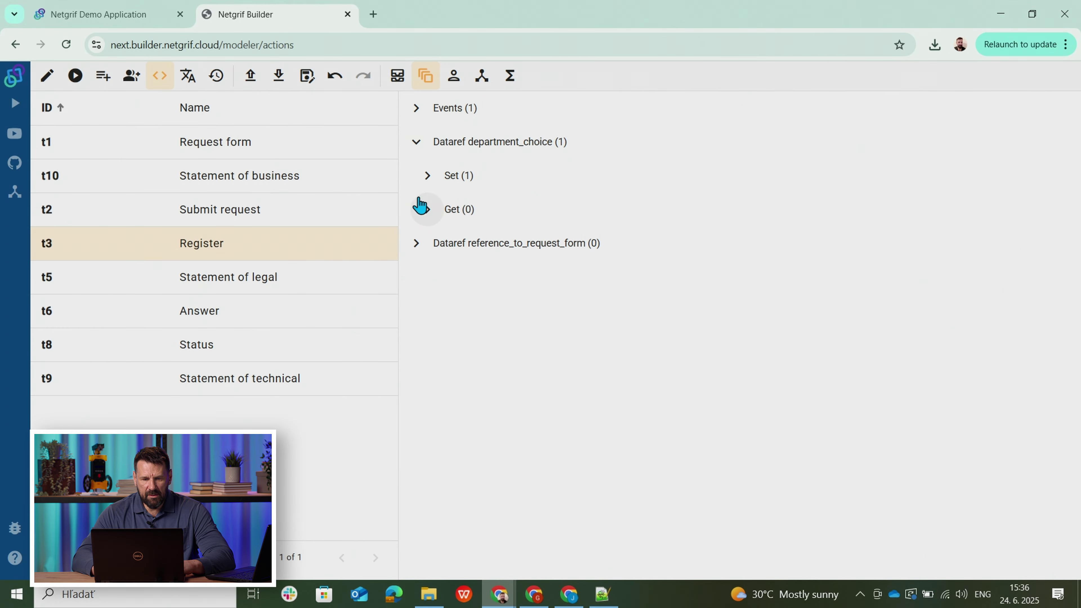
click(425, 179)
click(438, 242)
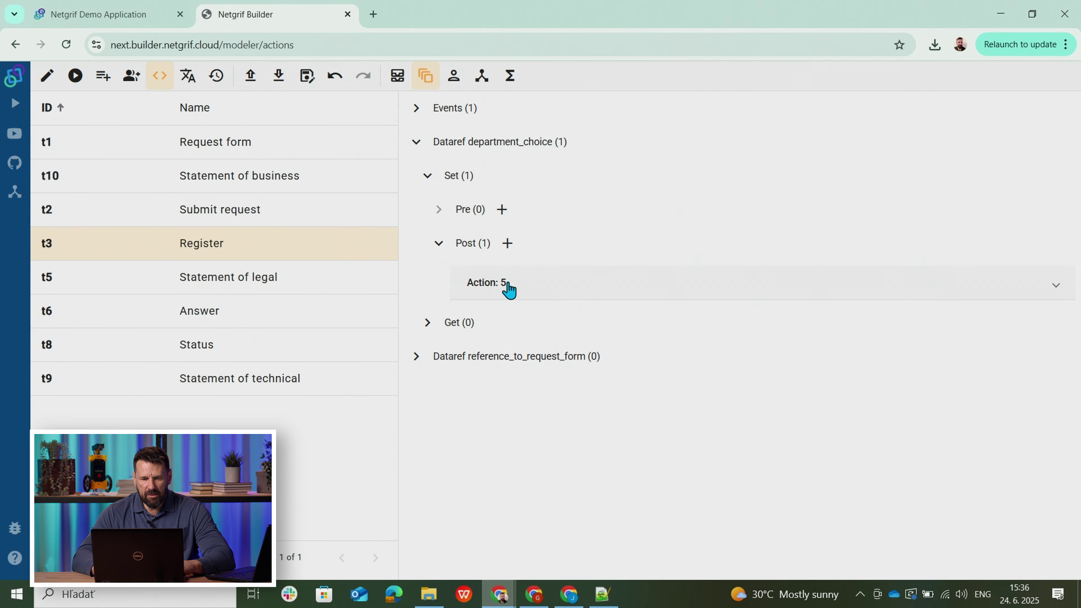
click(513, 290)
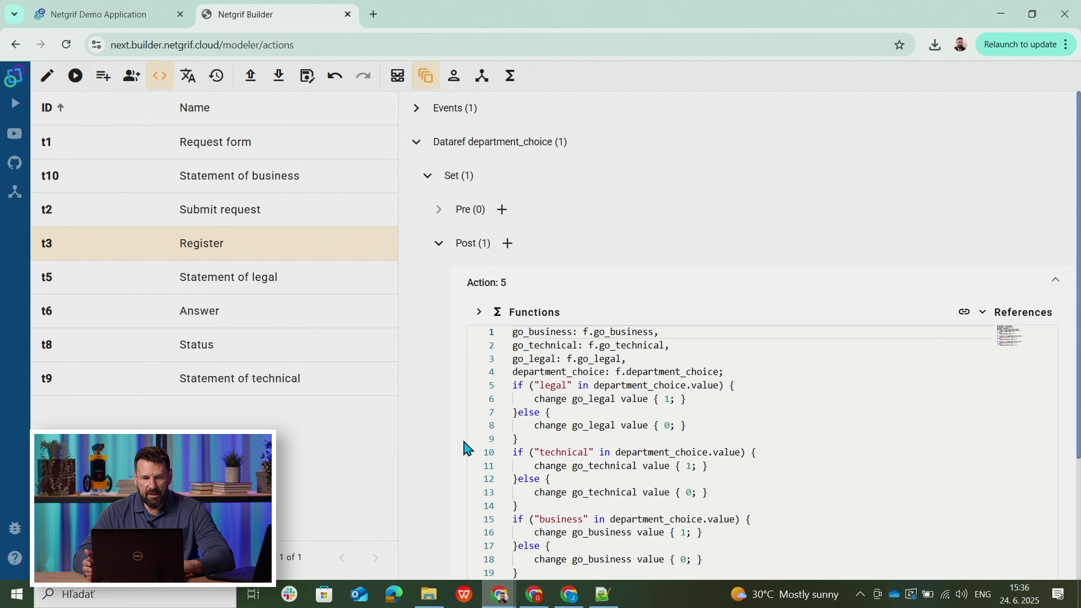
click(46, 75)
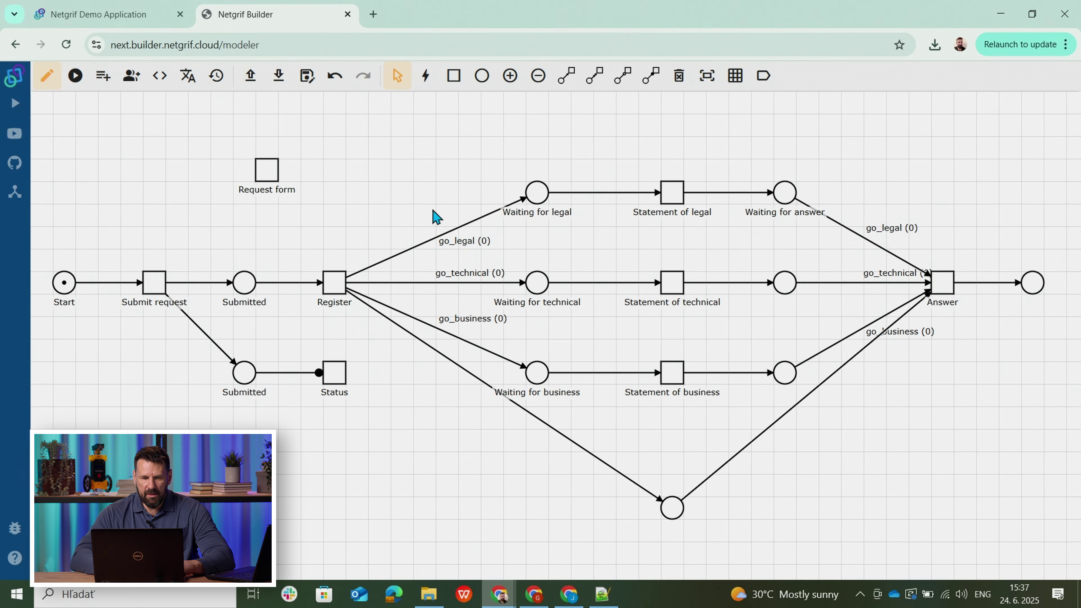
- Simulate the process by firing Submit request, and start the Register task in simulation by events
click(75, 76)
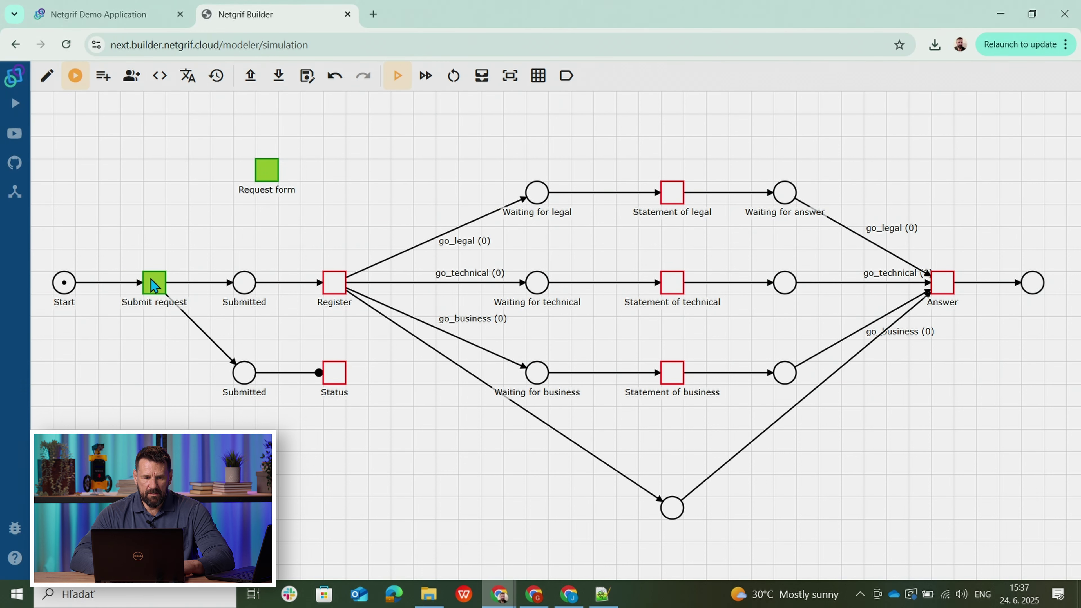
click(153, 283)
click(425, 76)
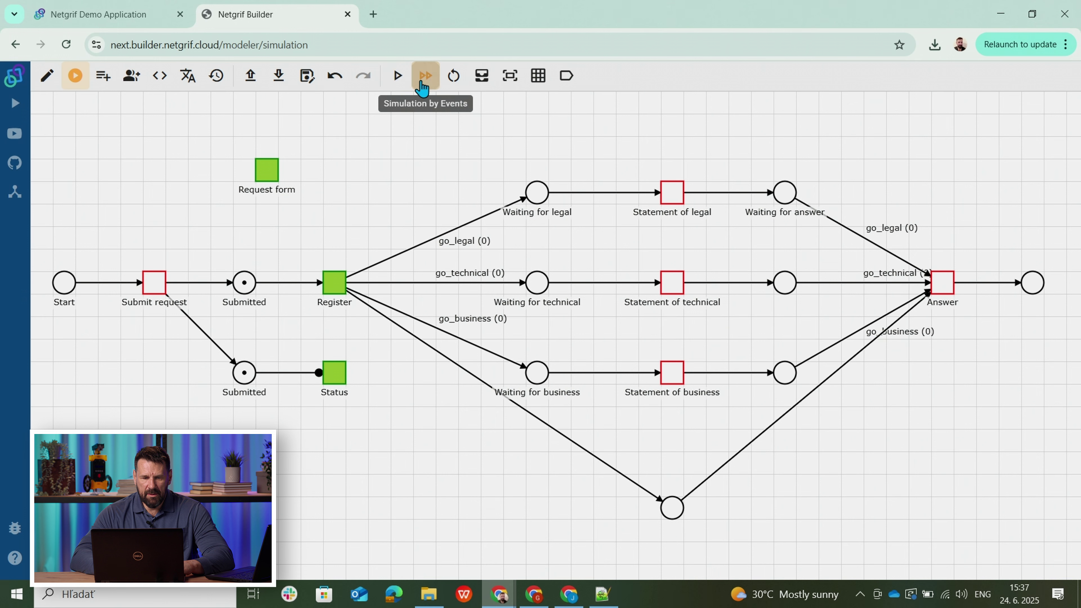
mouse_move(334, 285)
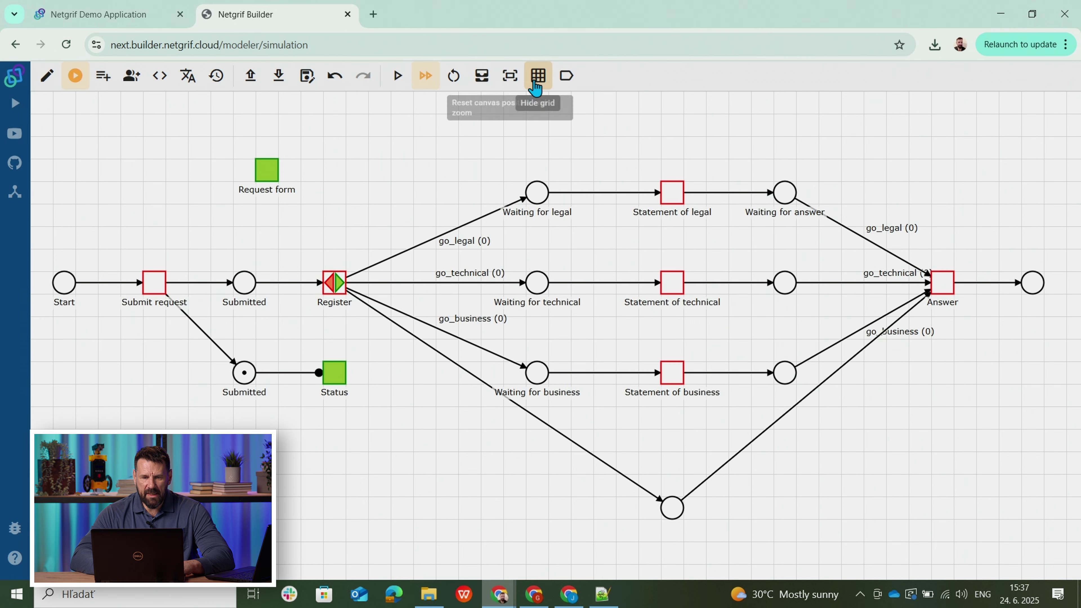
- Set the referenced values go_technical and go_business to 1 in the simulation and finish the Register task
click(482, 77)
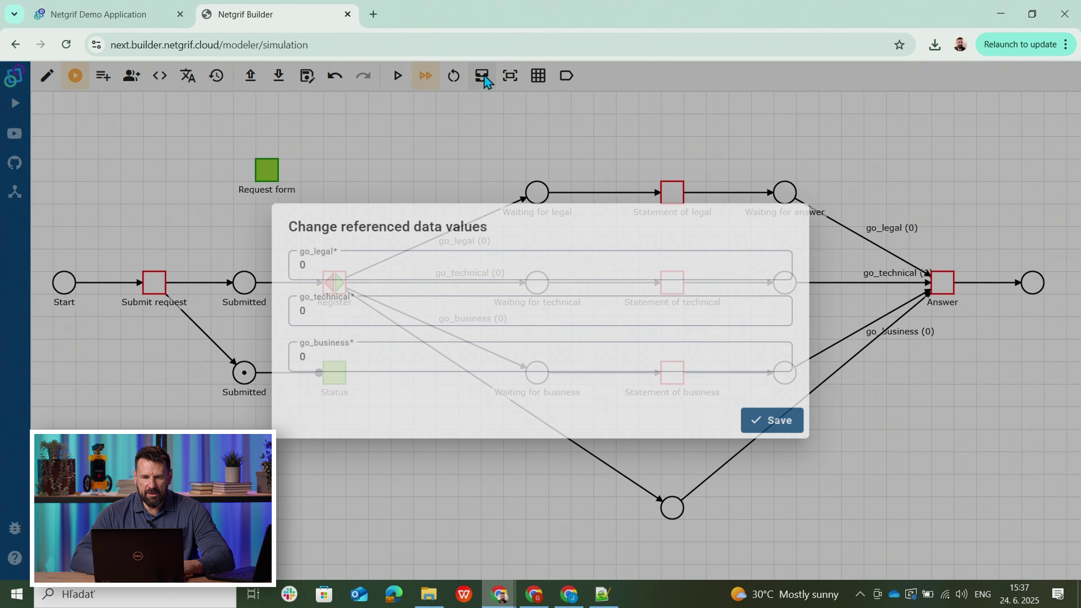
key(BackSpace)
text(1)
click(310, 357)
key(BackSpace)
text(1)
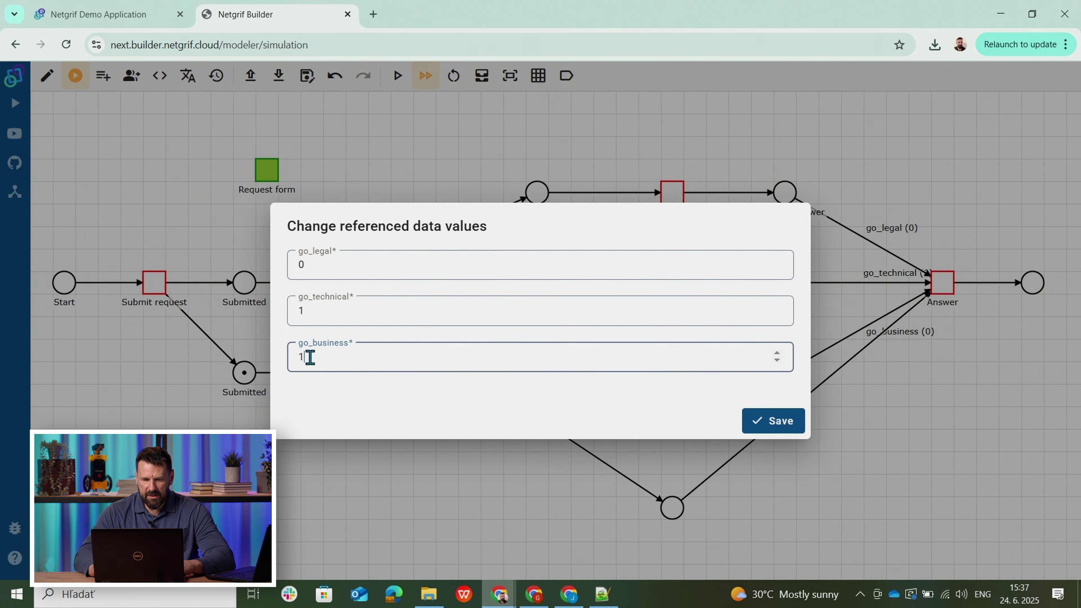
click(756, 425)
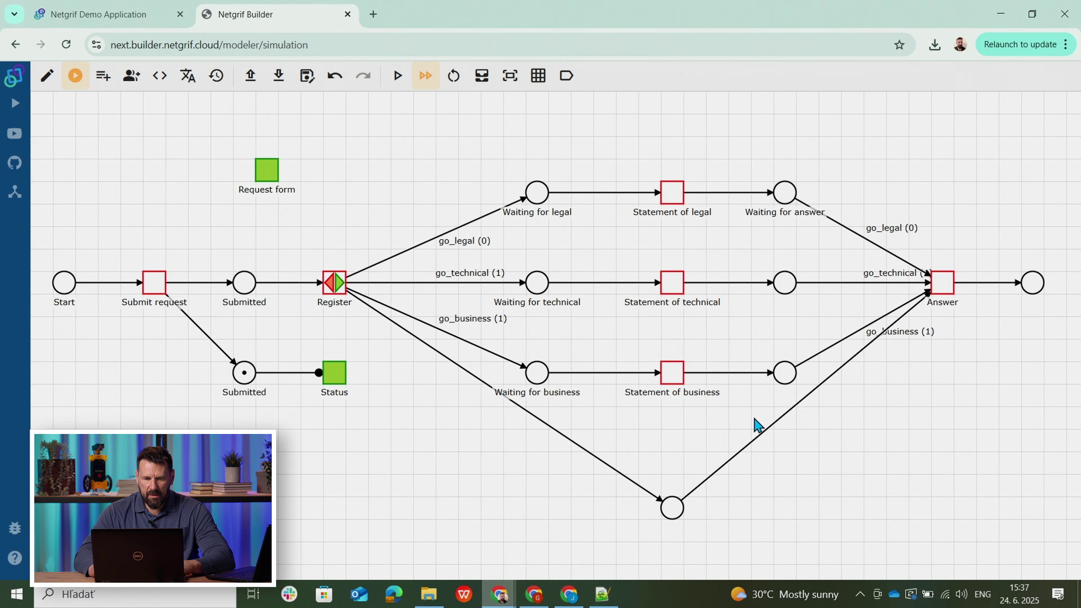
click(340, 285)
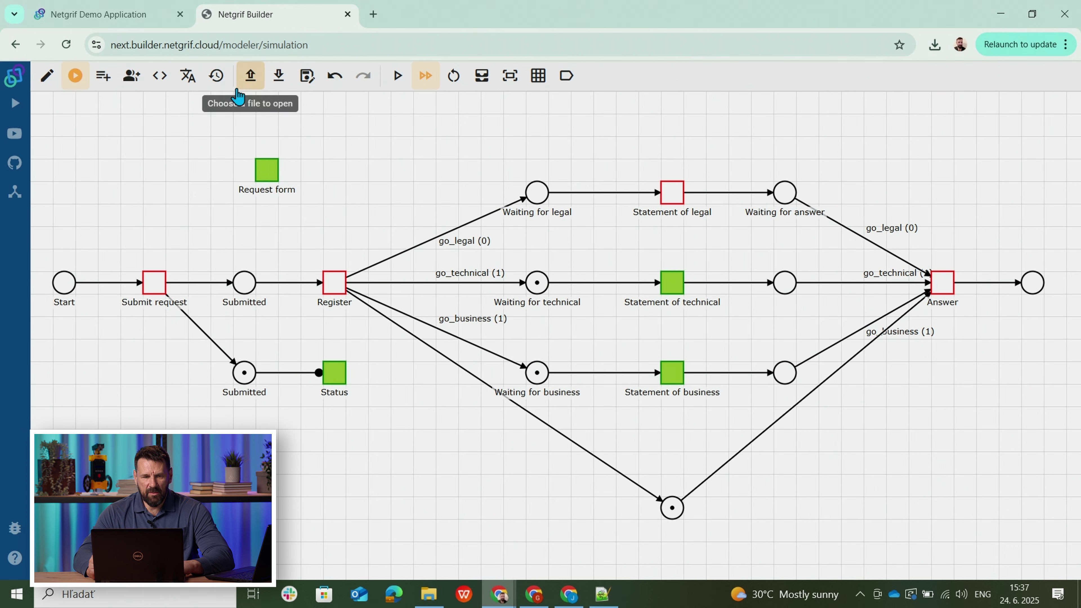
- Compare the simulated routing with the case's tasks in Netgrif Demo Application, and return to editing the model in Netgrif Builder
click(112, 23)
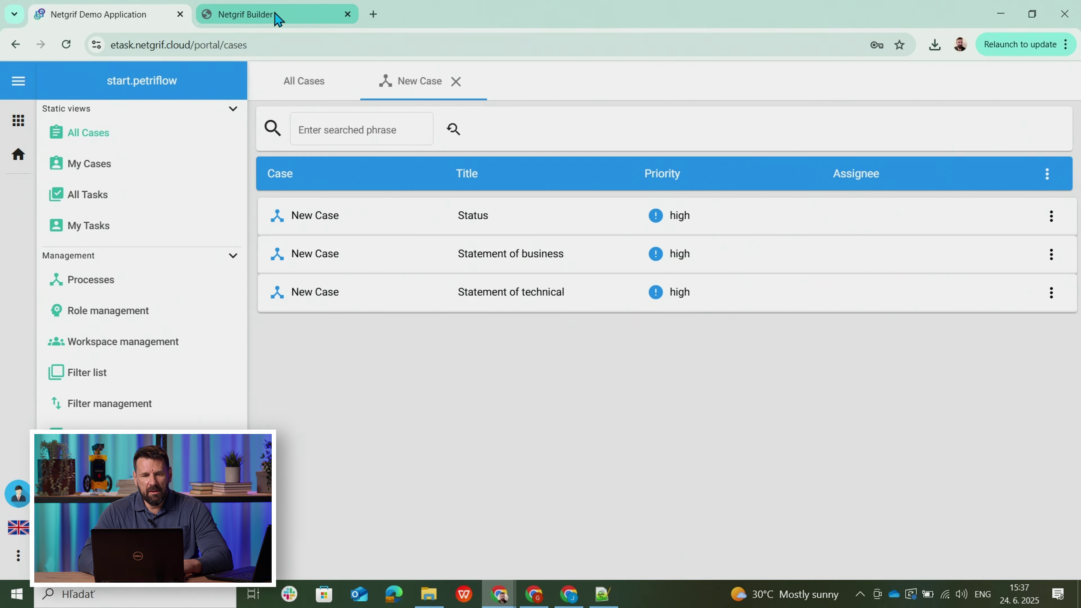
click(273, 16)
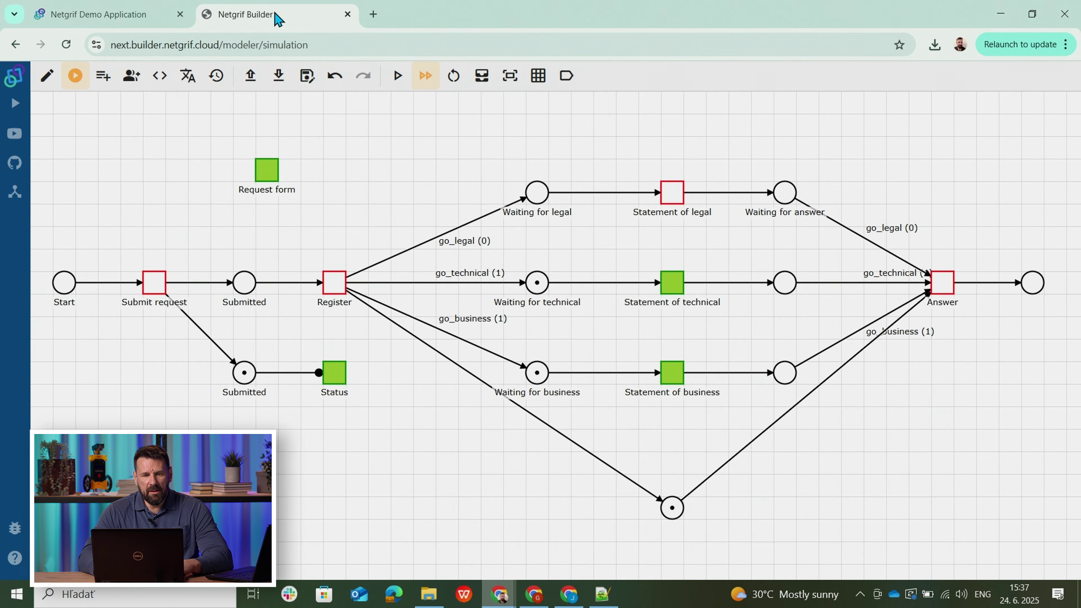
click(44, 81)
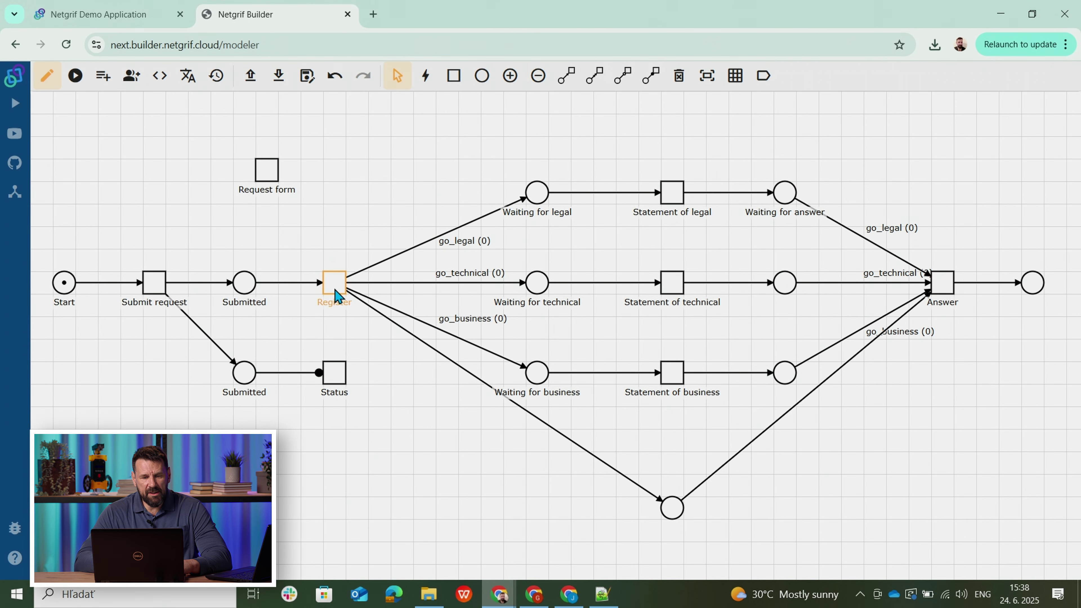
right_click(334, 288)
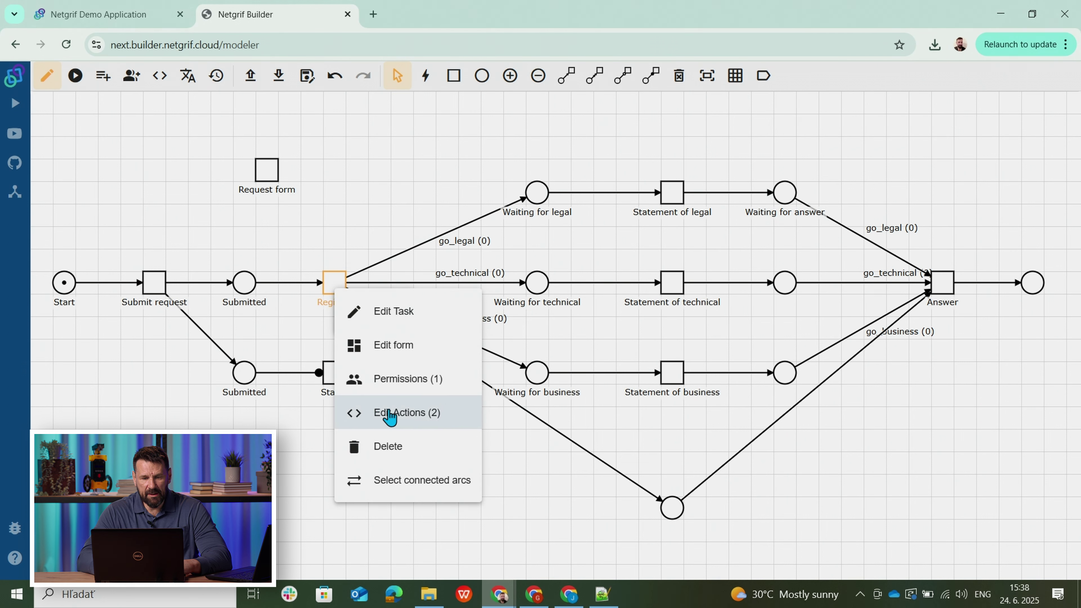
click(387, 412)
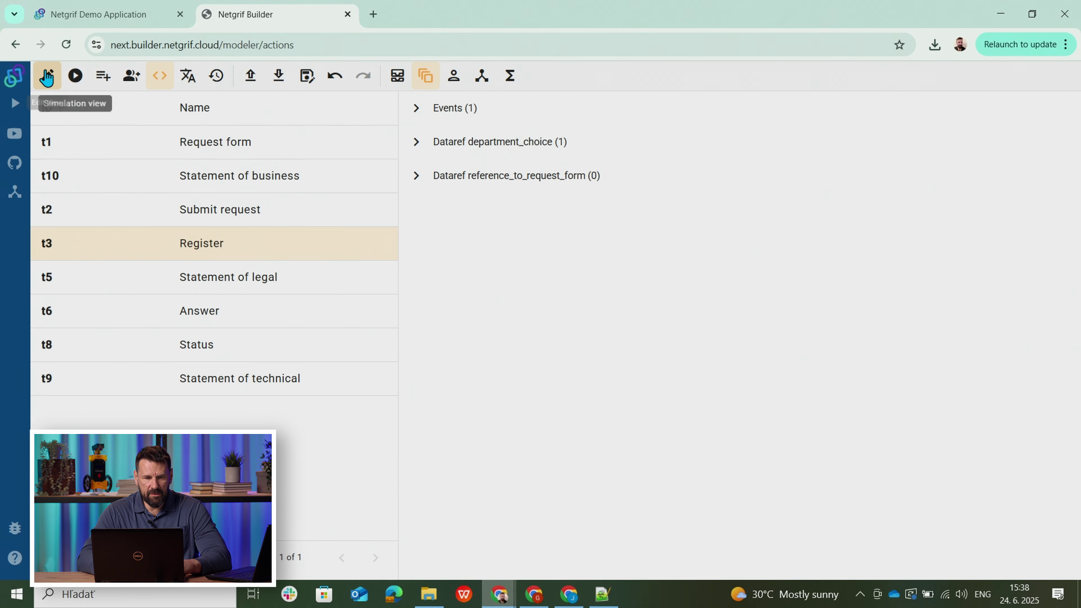
click(45, 75)
- Remove the Department choice field from the form of the Register task
right_click(332, 283)
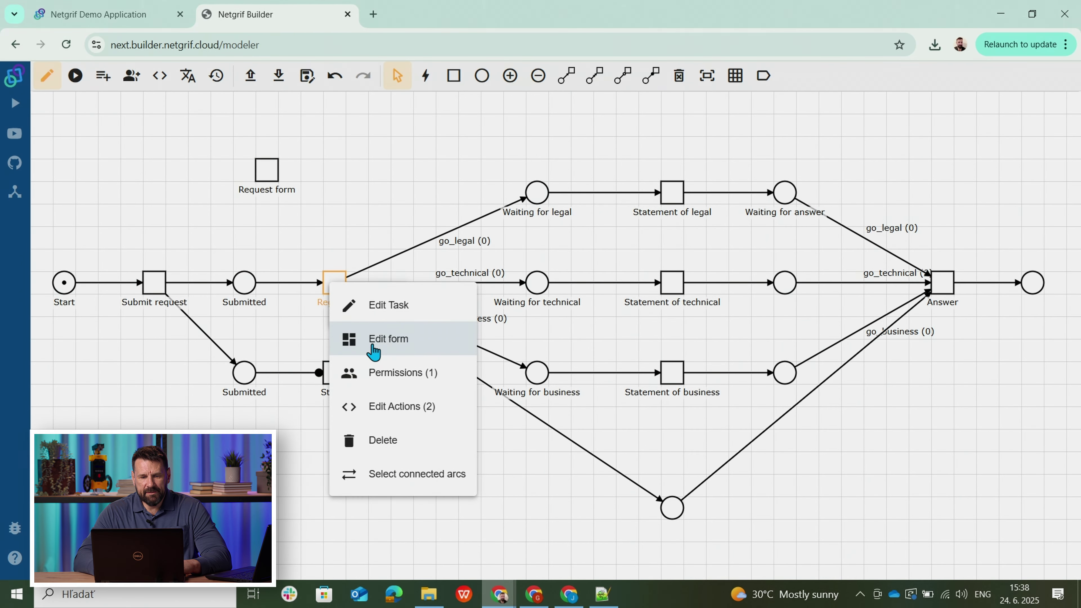
click(373, 352)
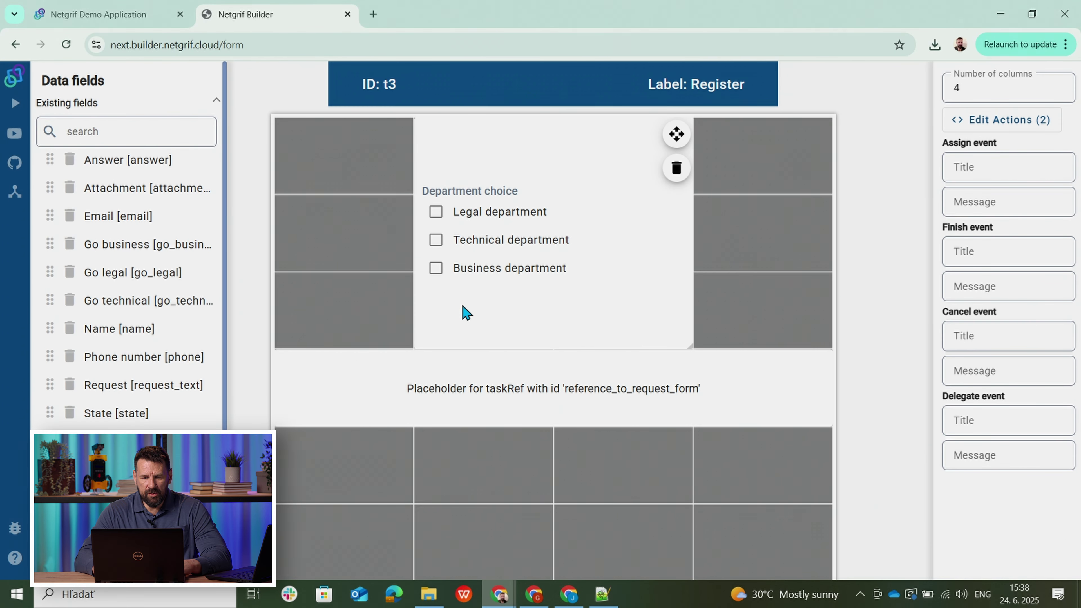
click(677, 169)
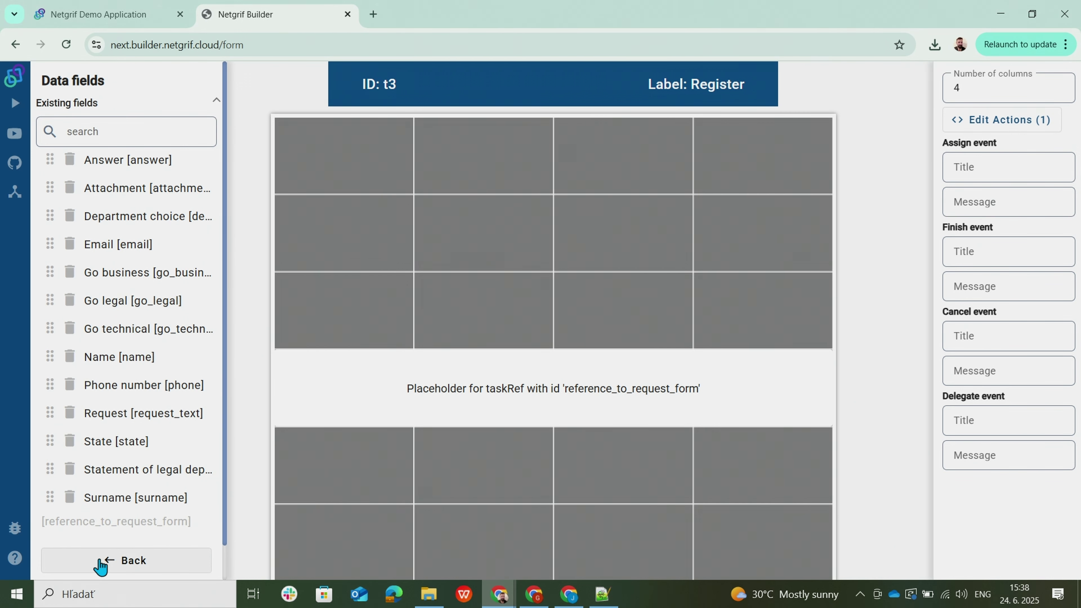
- Add a new Enumeration map Select field to the Register form, in the middle two columns of the first row
scroll(228, 347, down, 1)
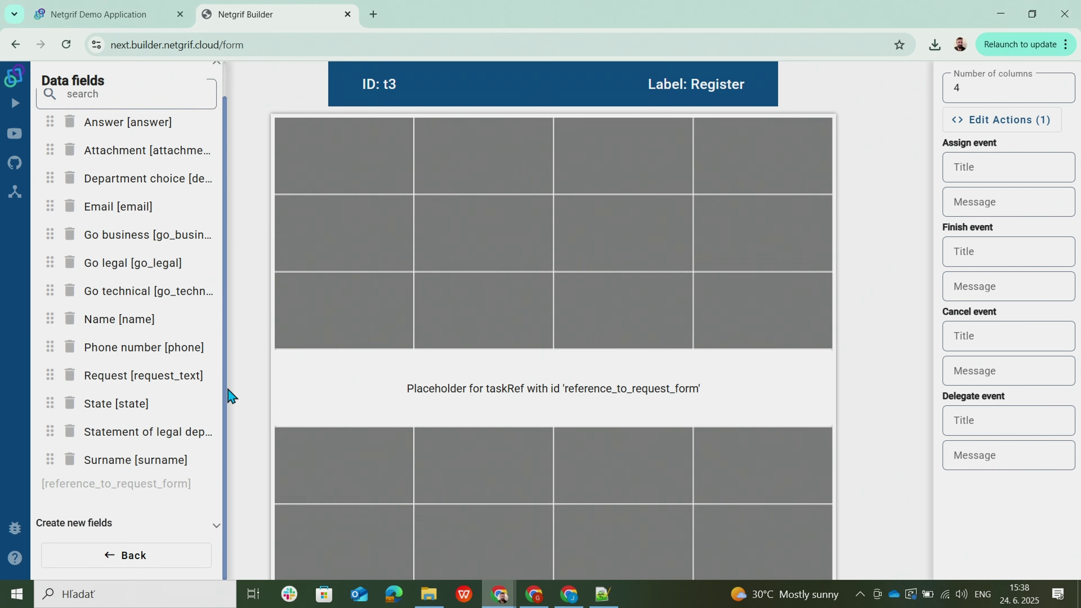
click(96, 523)
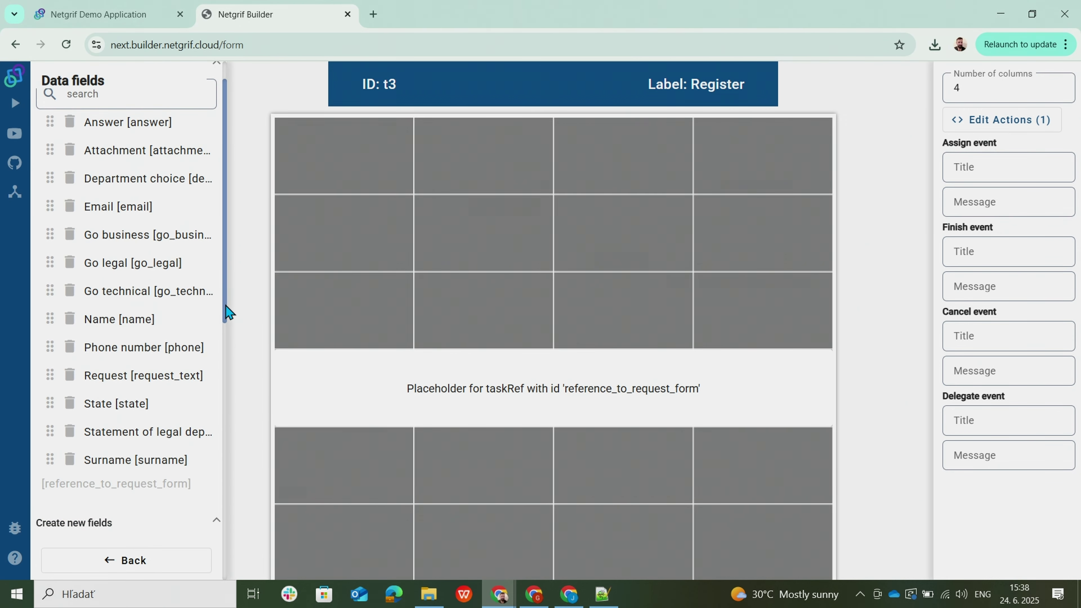
drag(228, 313, 234, 507)
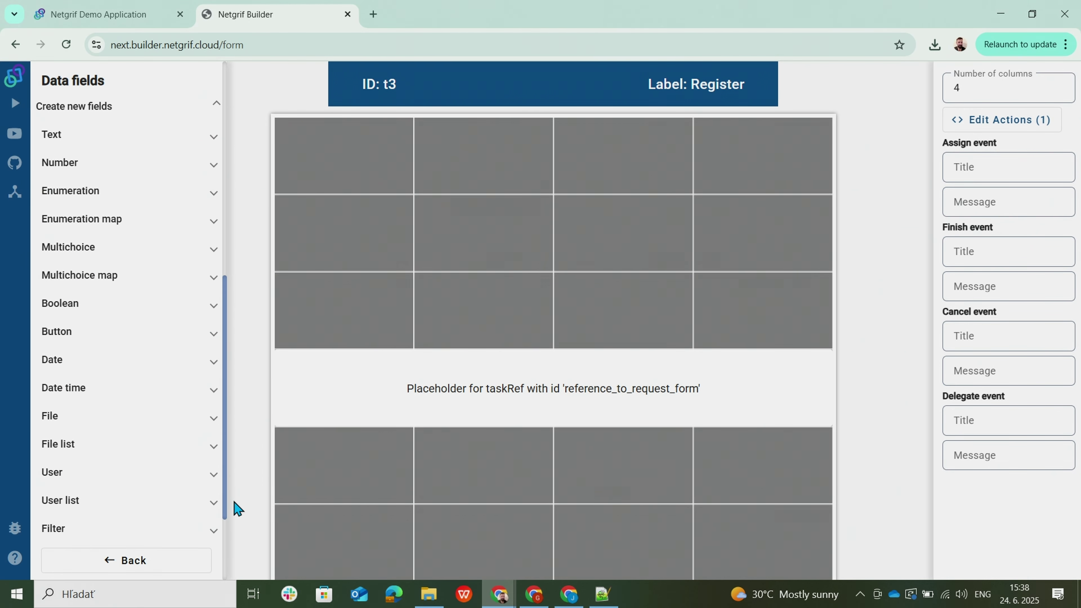
click(77, 227)
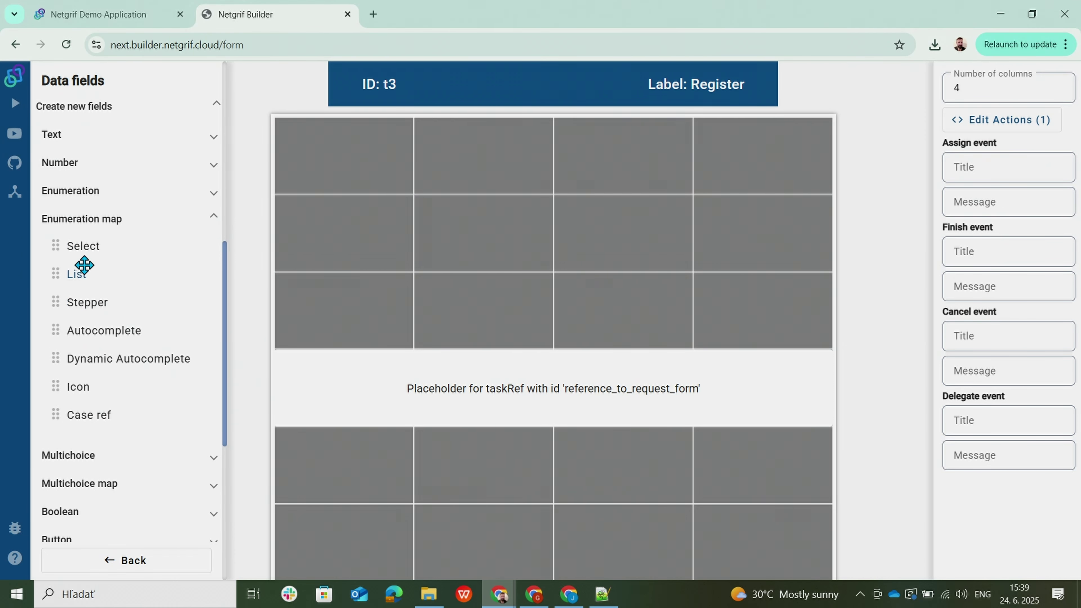
click(84, 247)
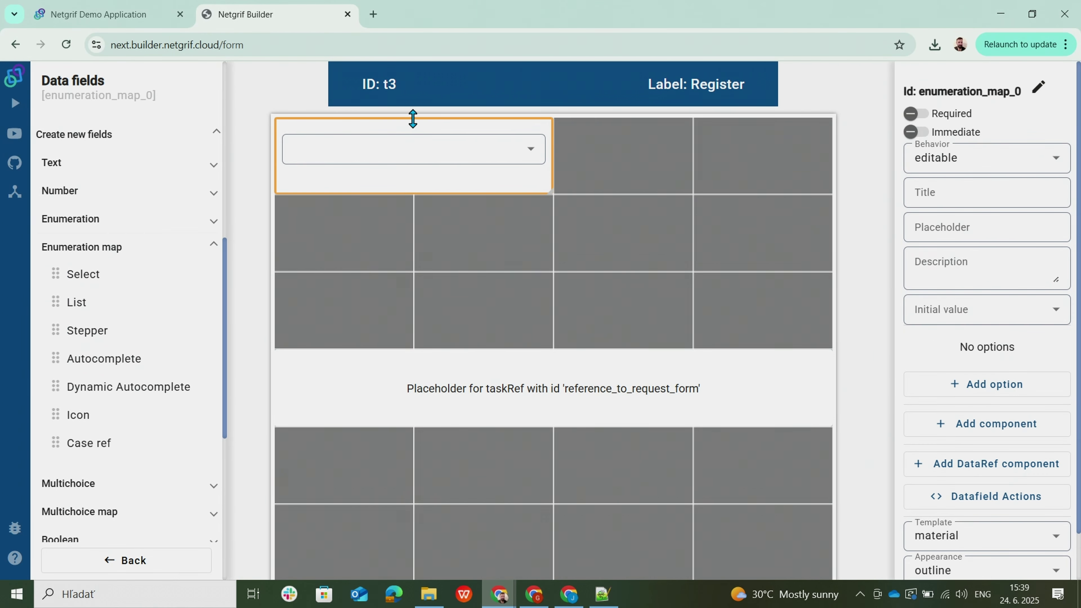
drag(536, 136, 672, 141)
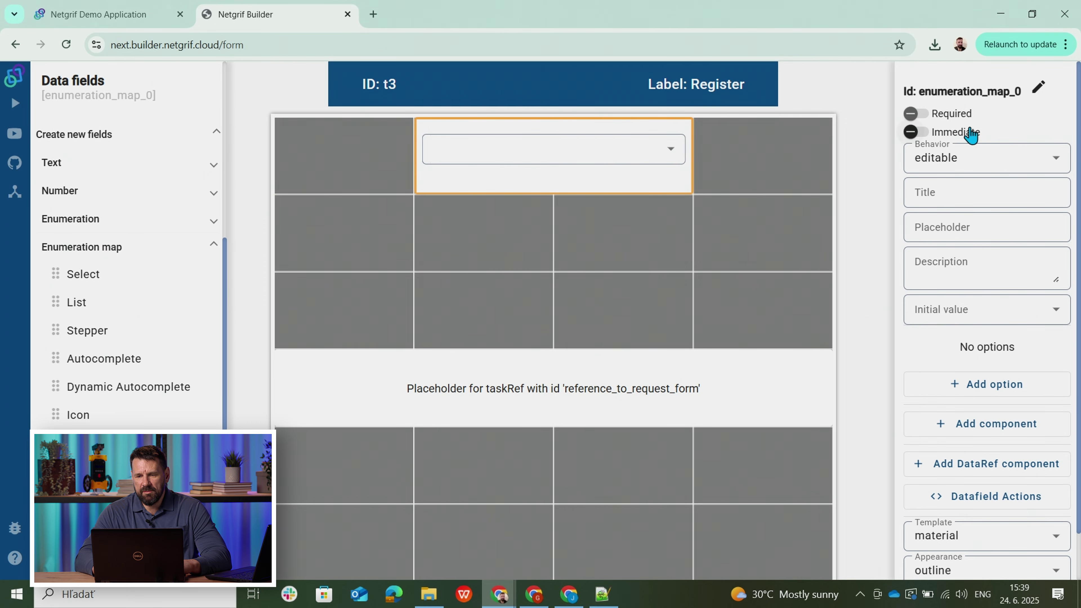
- Refactor the new enumeration map field's Id to department_enumeration
click(1039, 87)
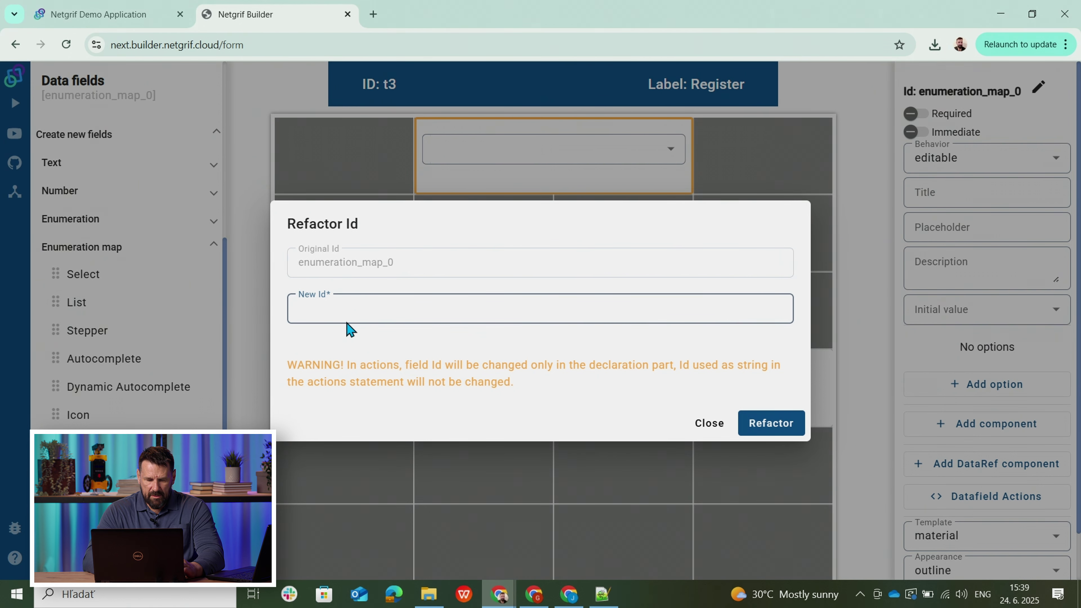
text(department_enu)
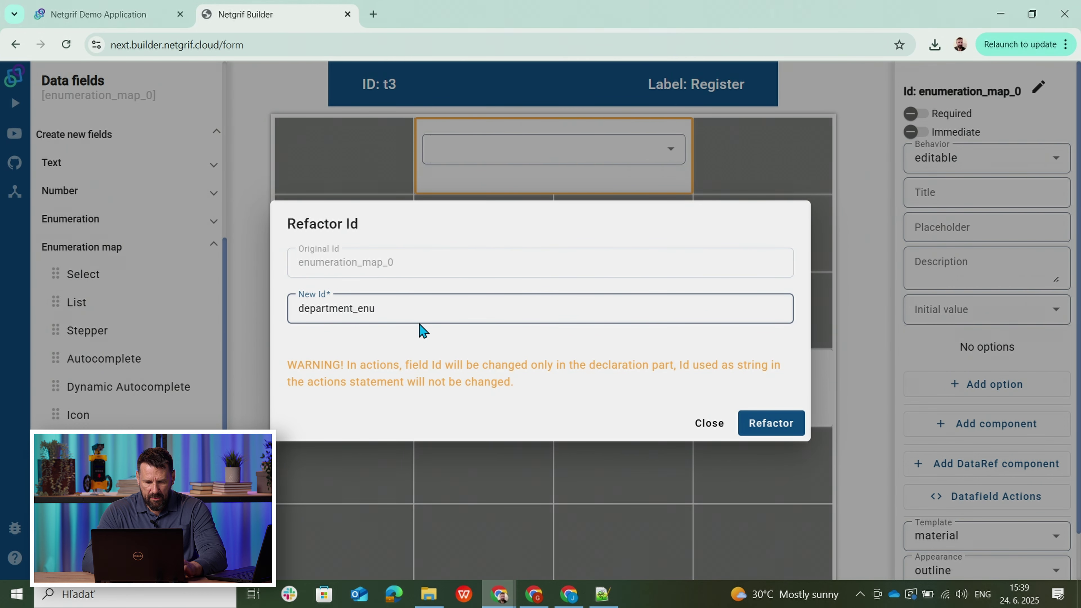
text(on)
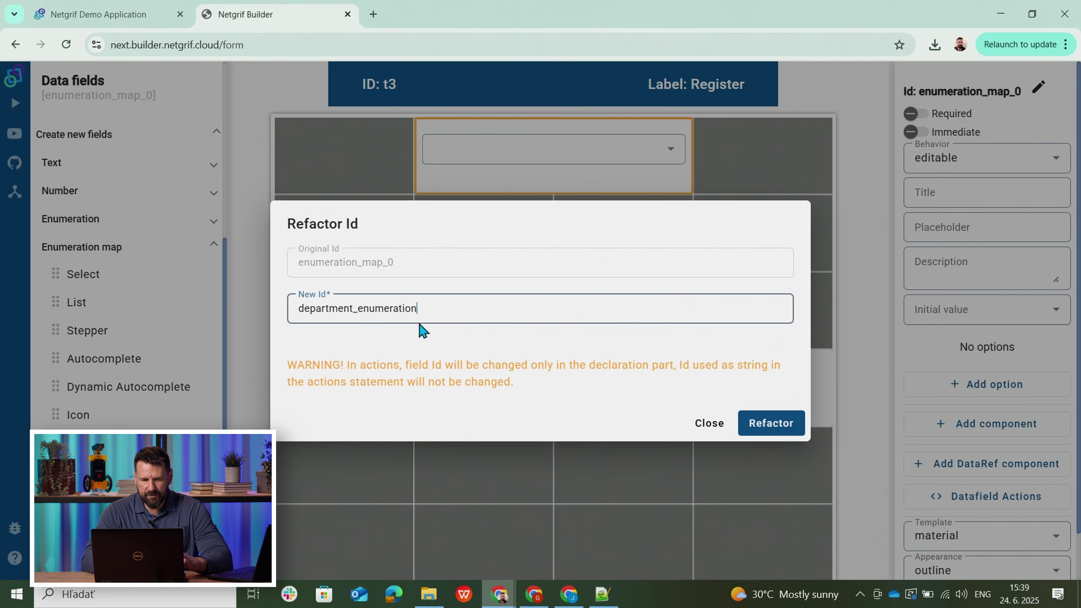
click(753, 426)
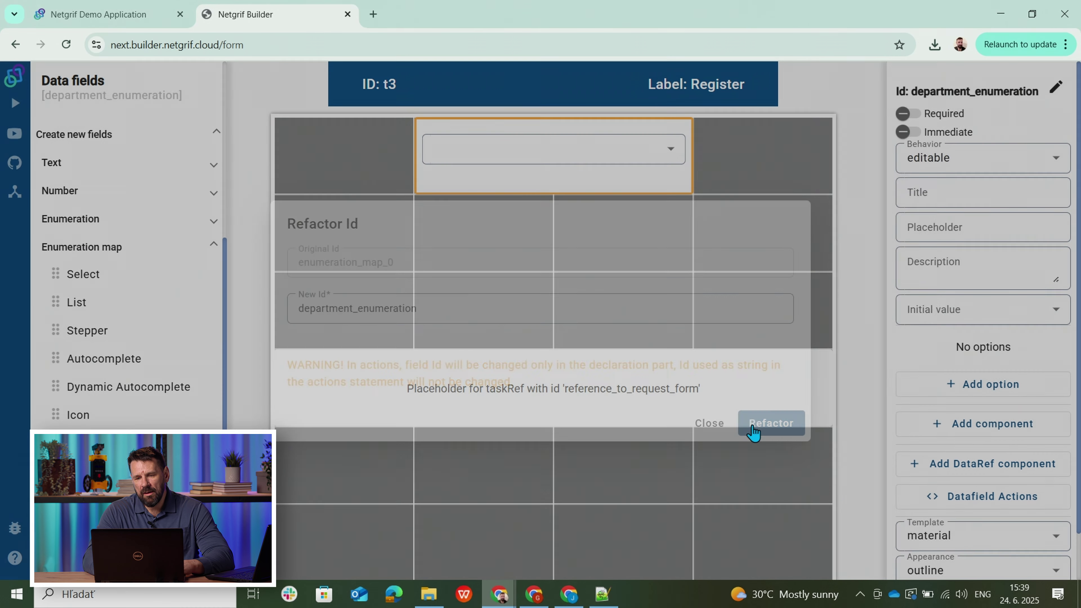
- Title the field Department enumeration and apply it to the Register form
click(927, 186)
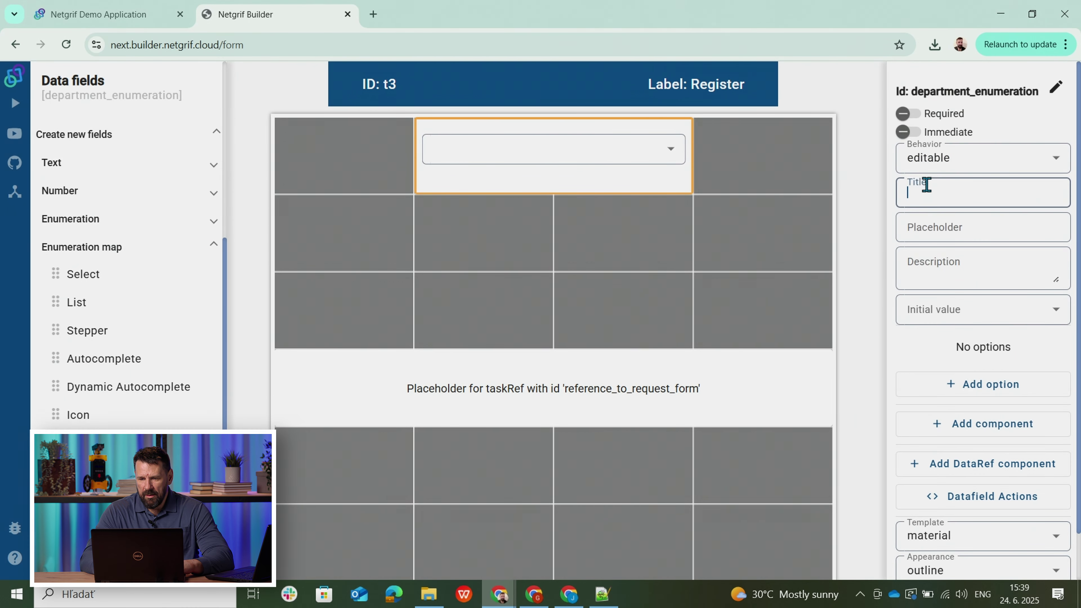
text(Departme)
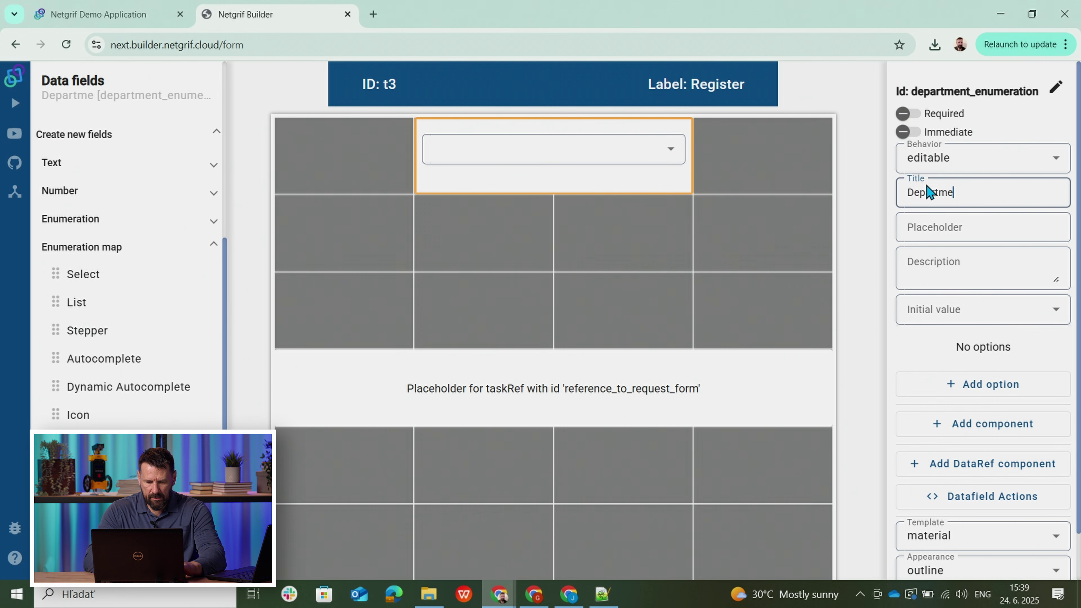
text(nt enum)
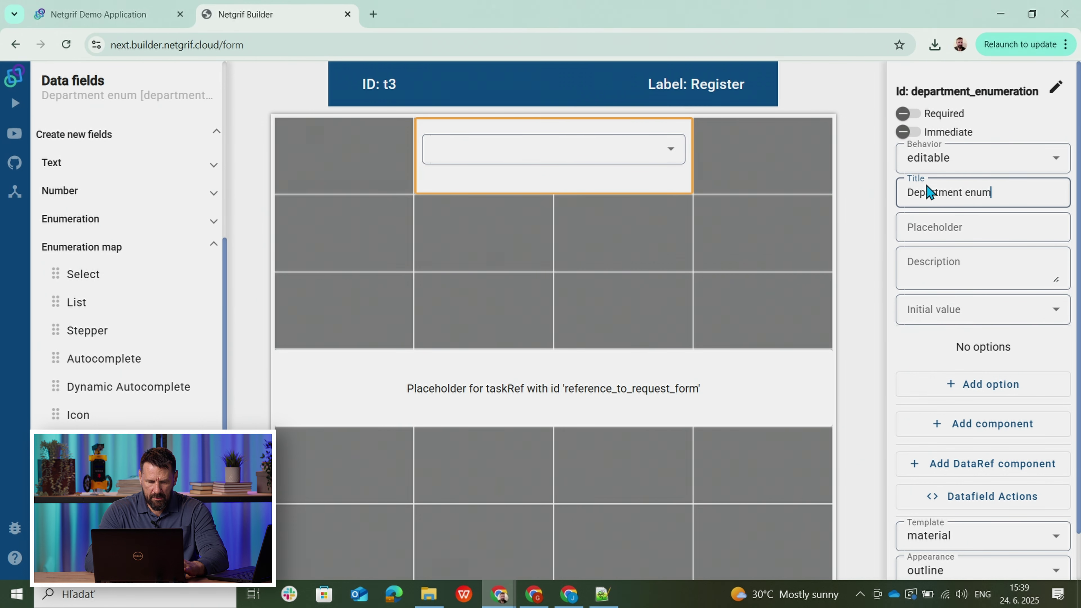
text(eration)
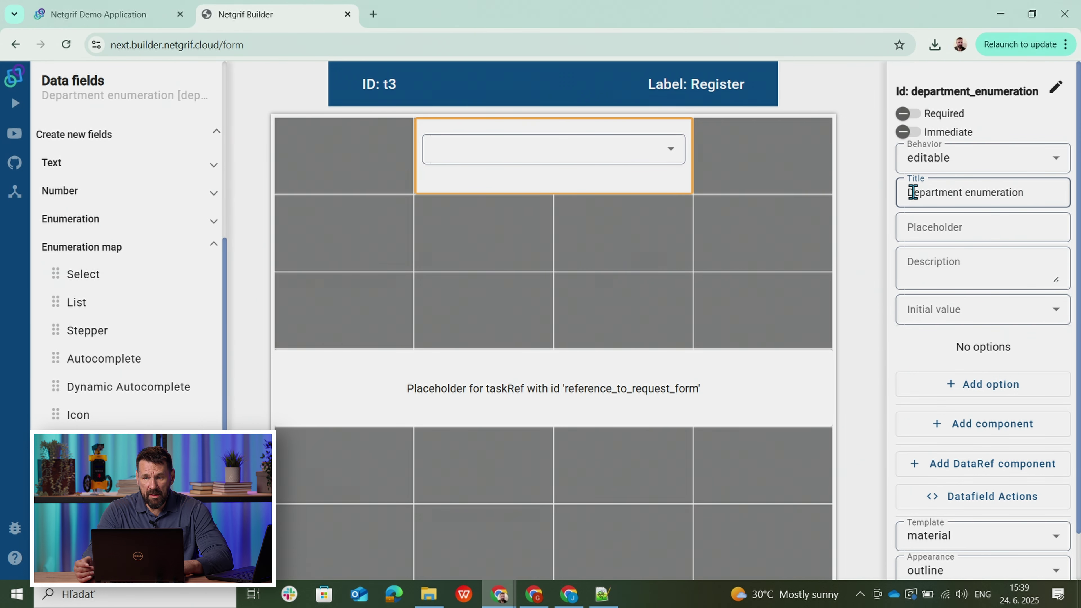
mouse_move(471, 173)
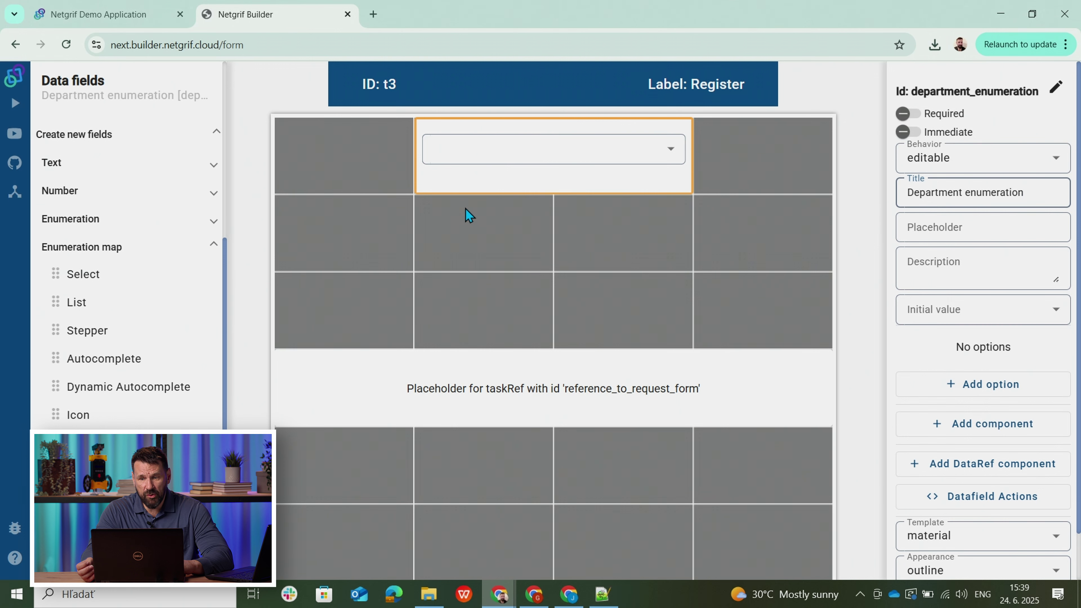
click(490, 260)
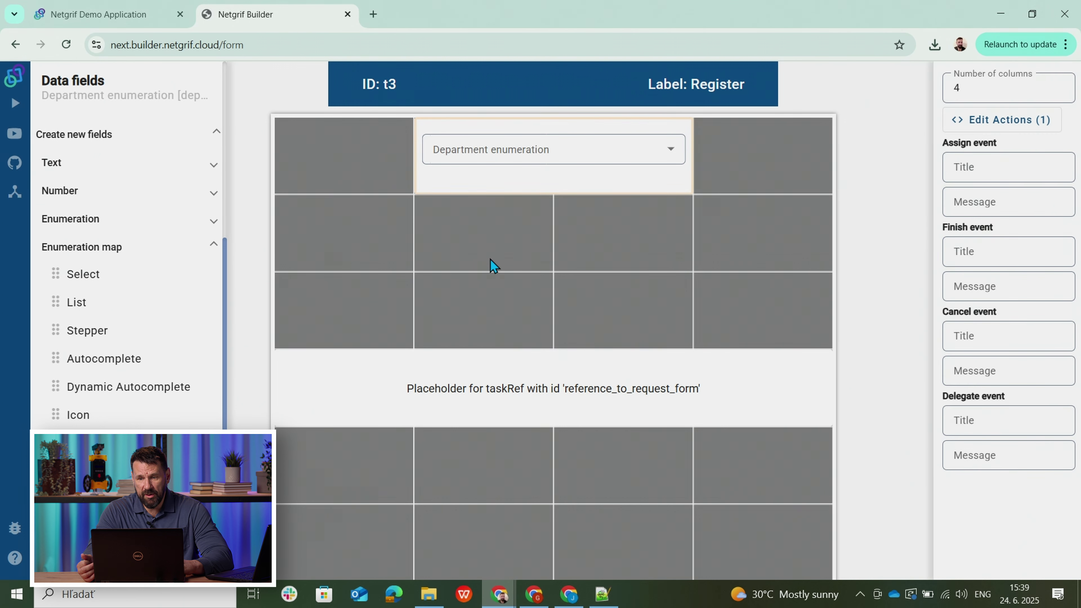
- Add an option to the Department enumeration field with the key legal and the value Legal departmen
click(437, 174)
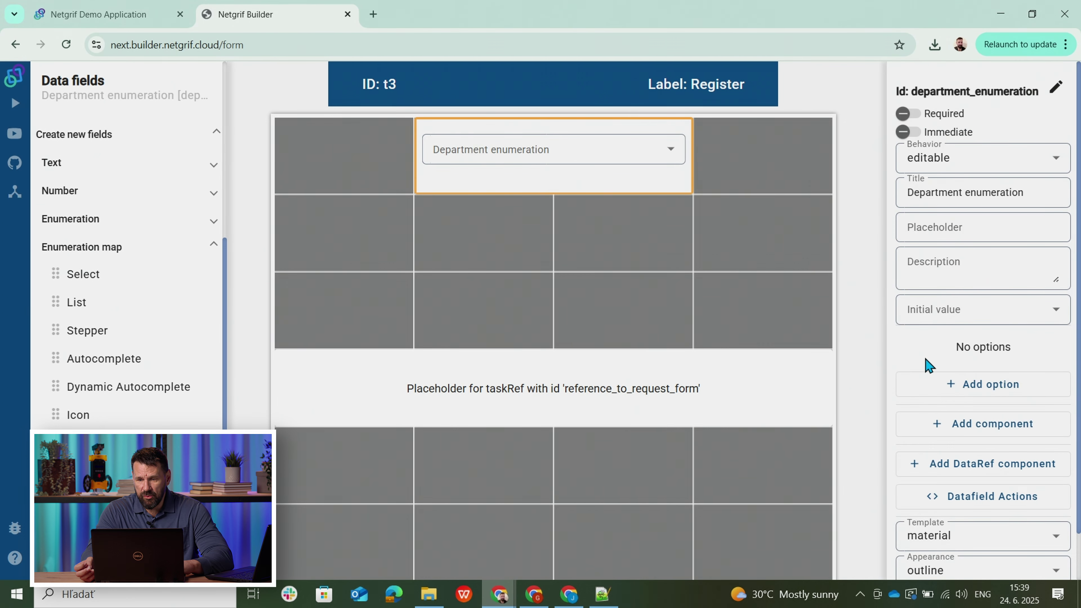
click(944, 394)
click(836, 355)
drag(837, 355, 783, 357)
key(BackSpace)
text(legal)
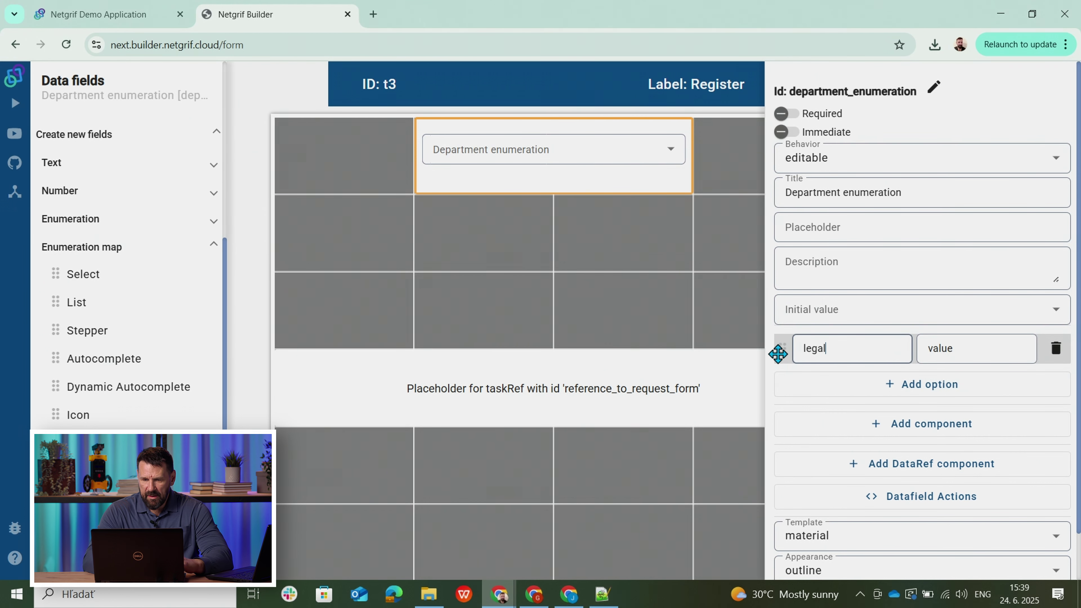
drag(965, 355, 920, 363)
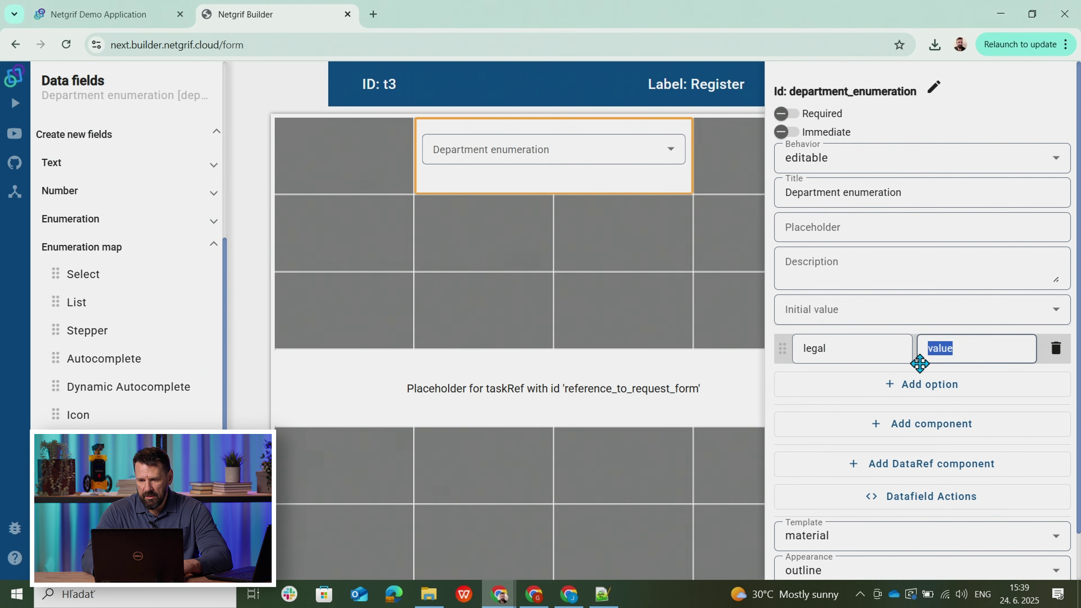
text(Legal departmen)
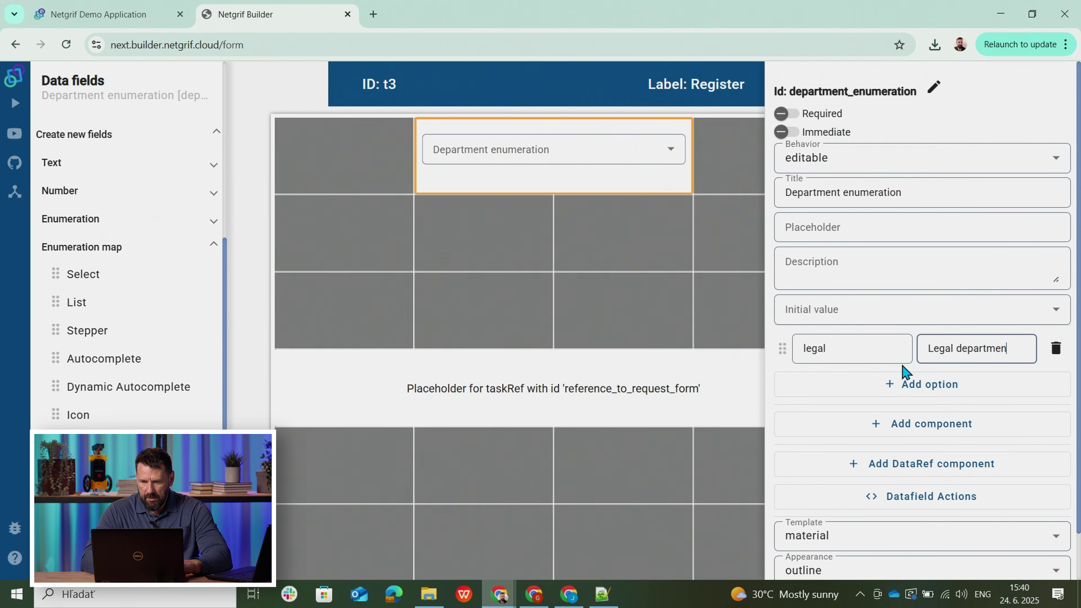
- Add a second option to the Department enumeration field with the key technical and the value Technical department
click(905, 383)
click(843, 386)
double_click(842, 386)
text(tec)
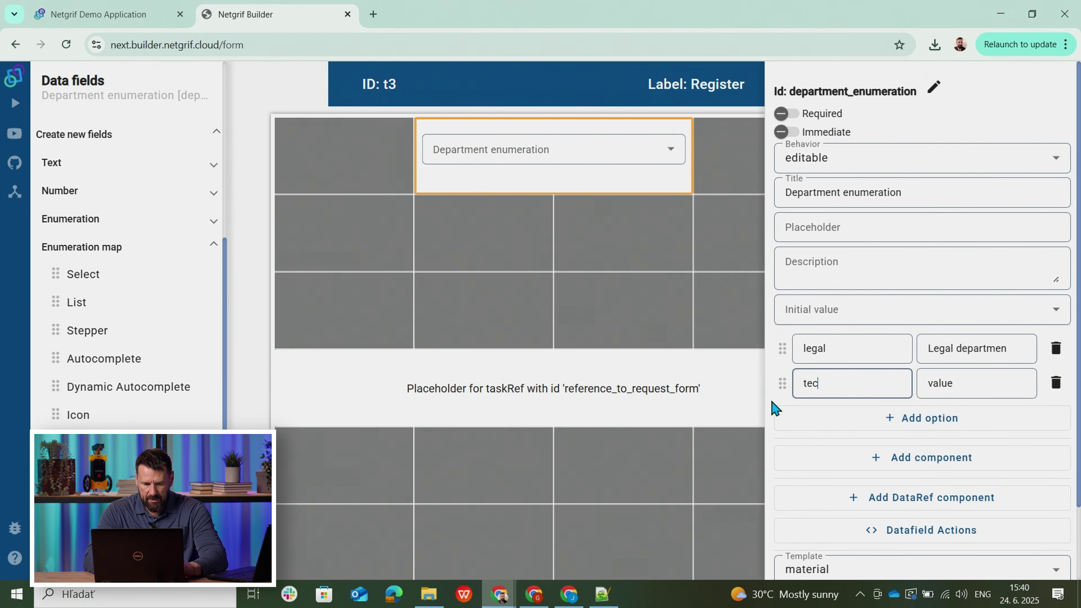
text(hnical)
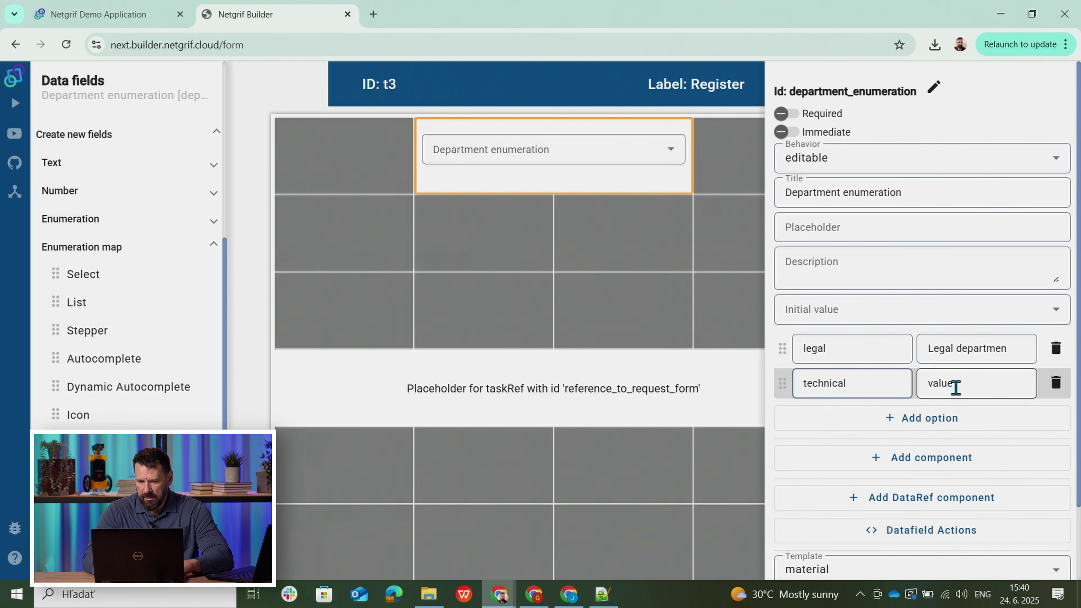
drag(963, 383, 917, 386)
text(Technical depart)
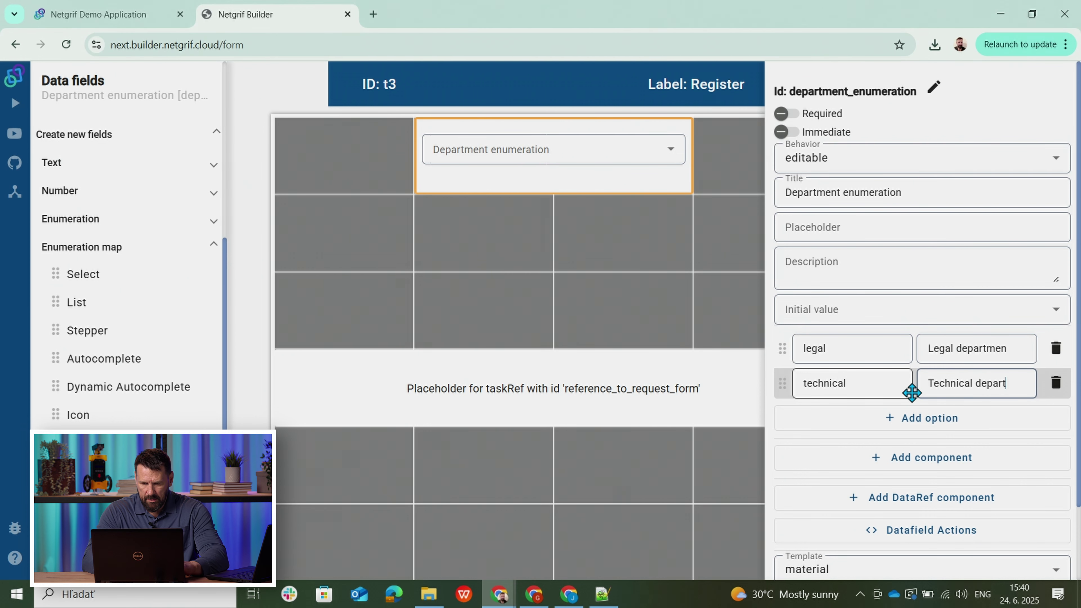
text(ent)
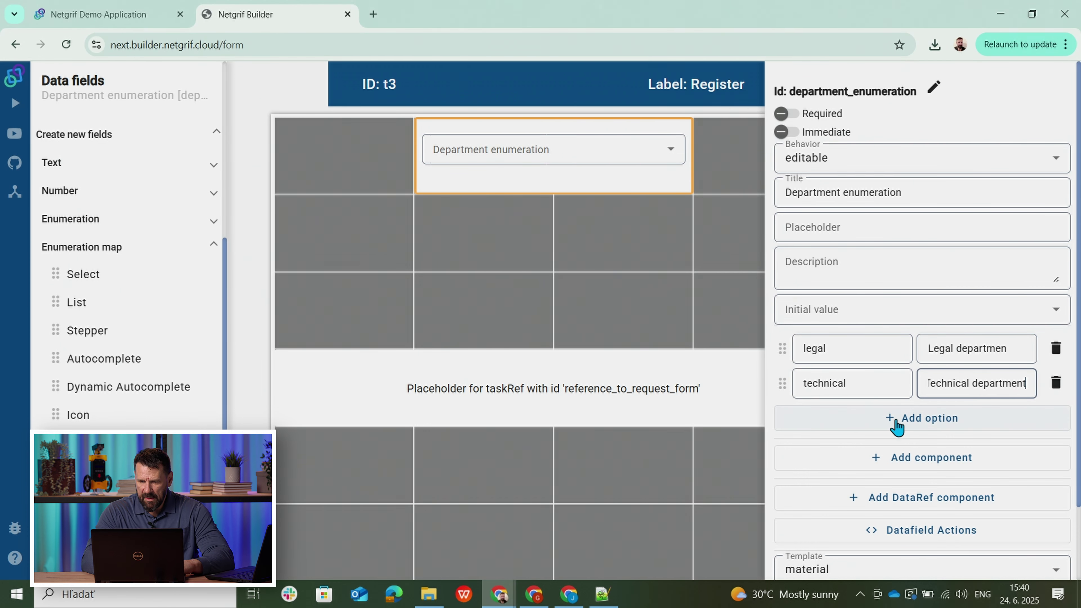
- Add a third option with the key business and value Business department, and correct the legal option's value to Legal department
click(913, 424)
double_click(836, 422)
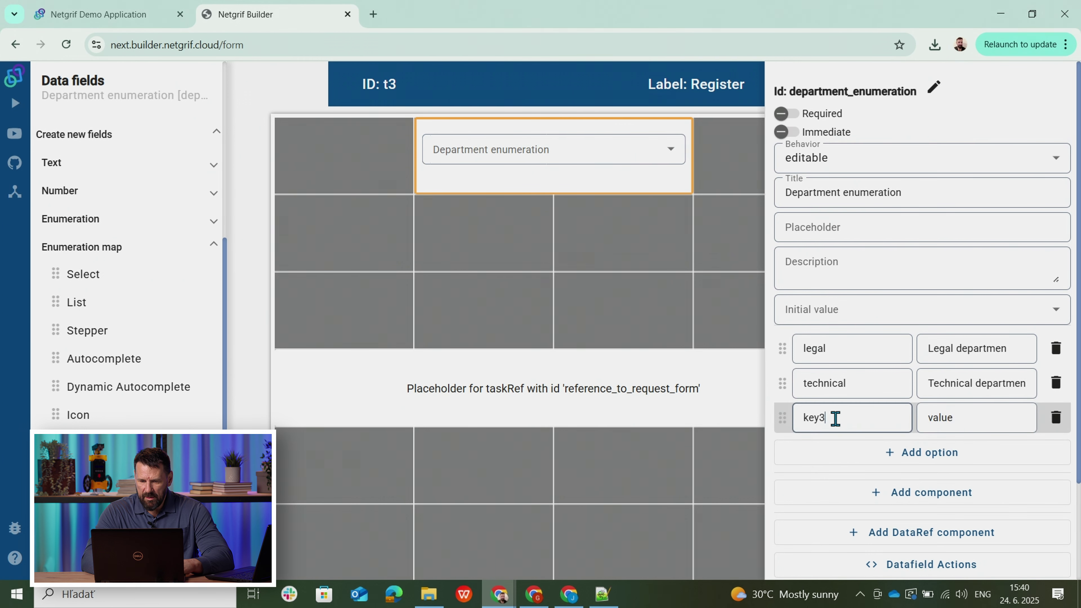
text(business)
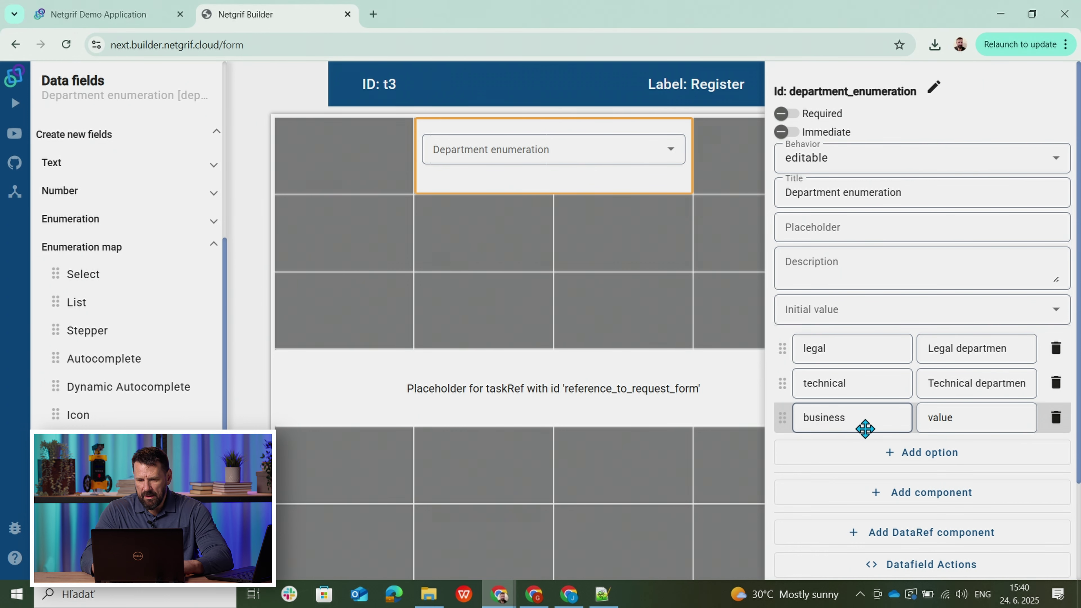
click(960, 418)
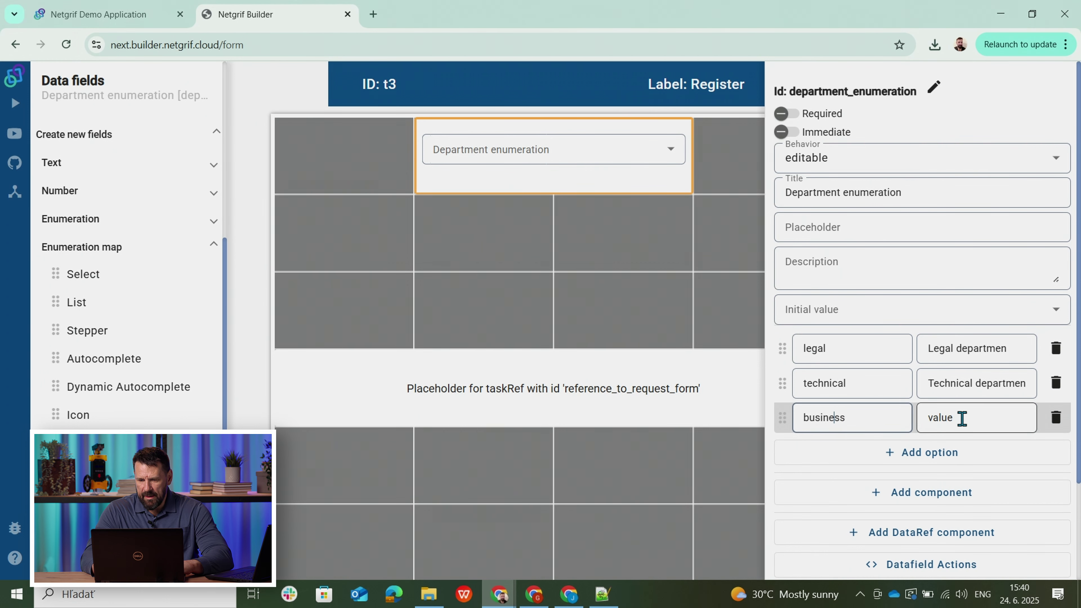
drag(961, 417, 903, 425)
text(Busines)
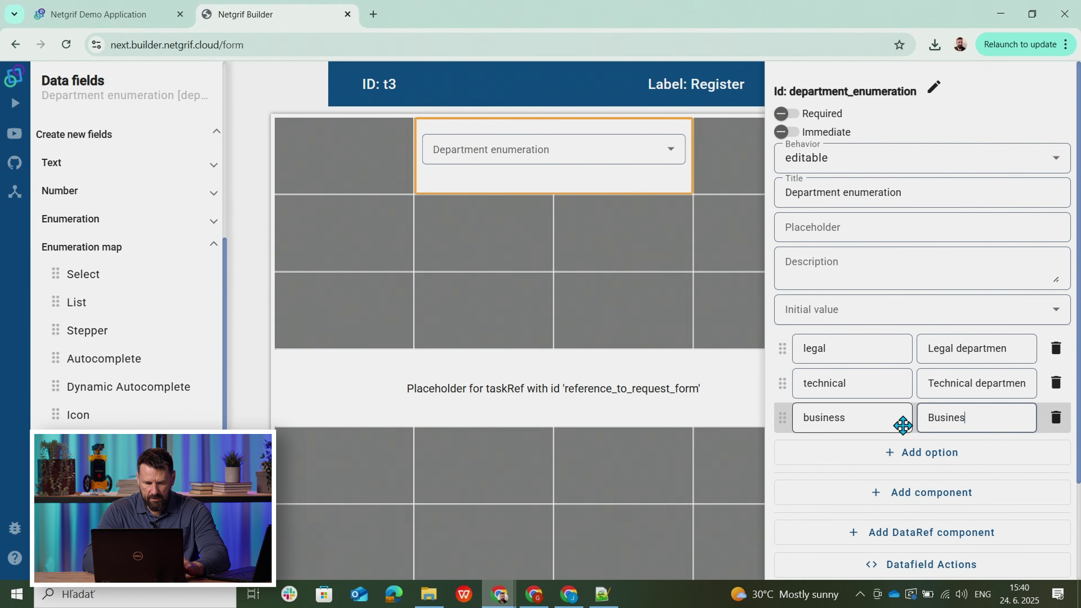
text(s department)
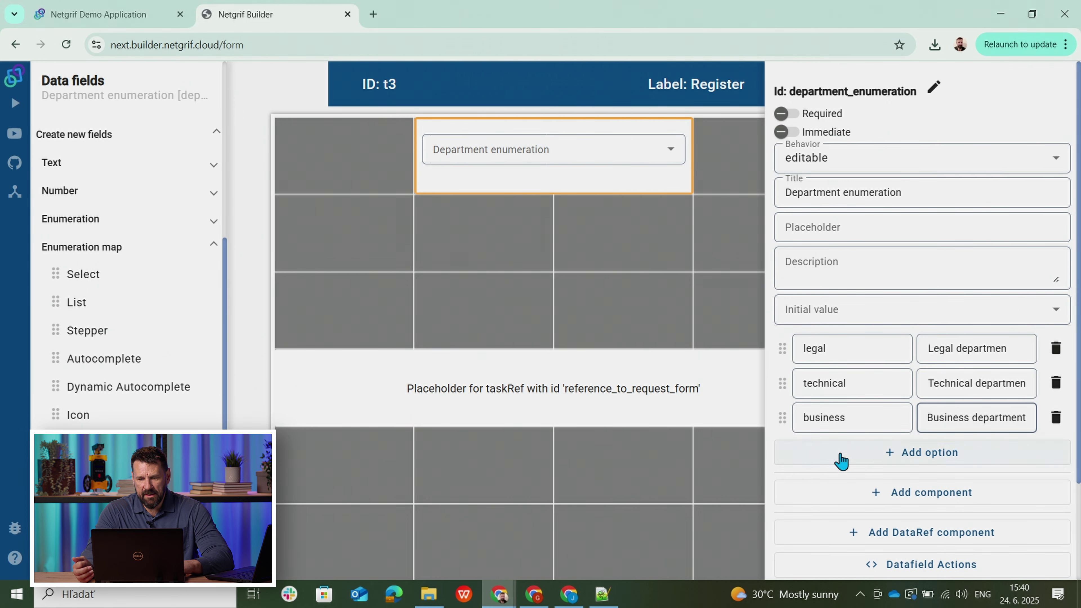
click(1015, 348)
text(t)
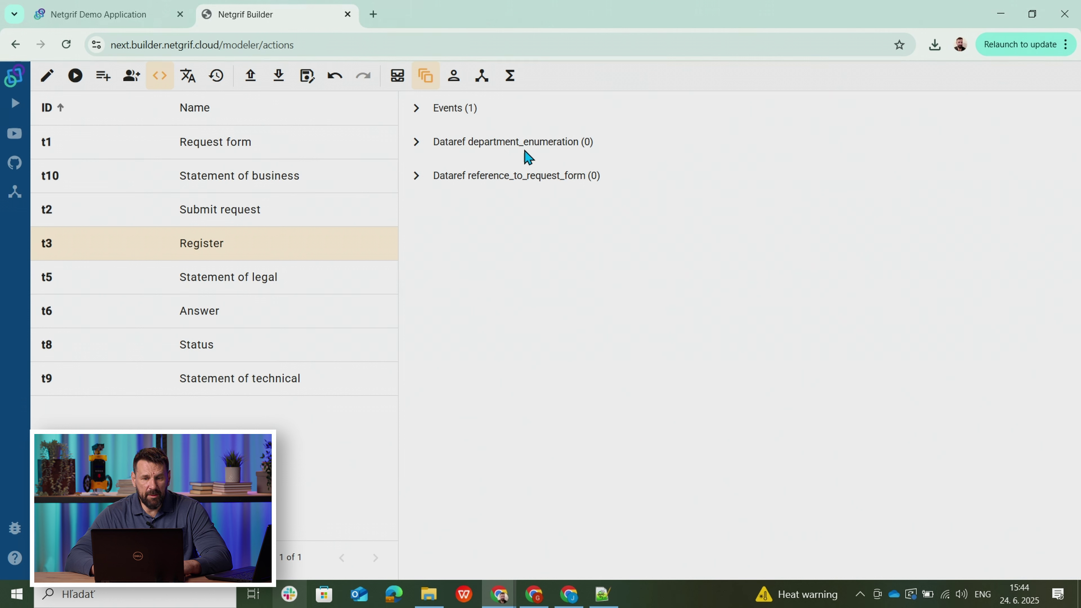
- Add a Post action to the Set event of the department_enumeration dataref in the Register task, and open its code editor
click(417, 147)
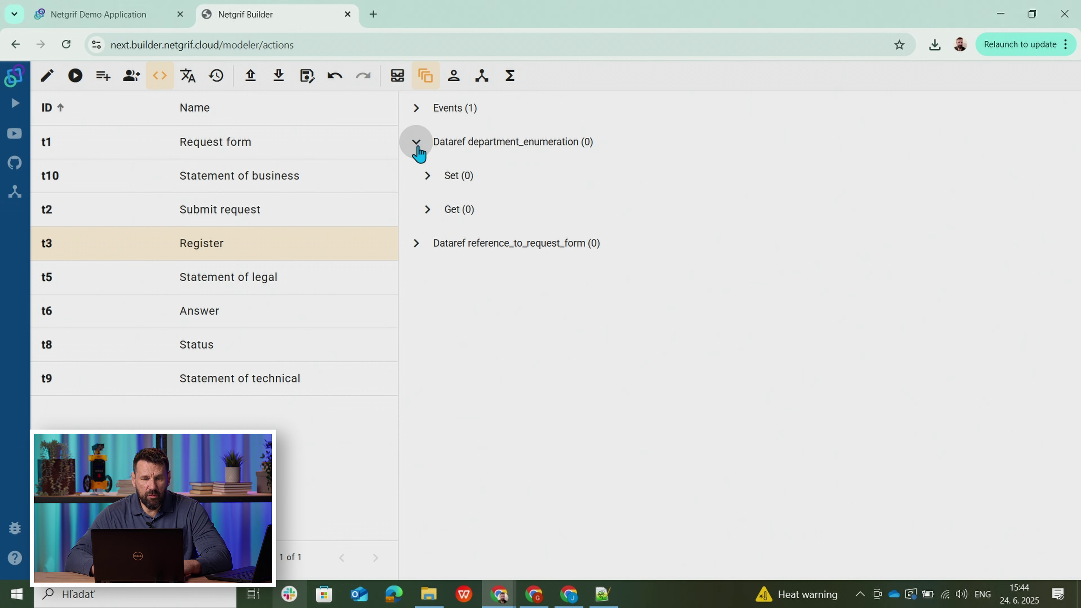
click(425, 182)
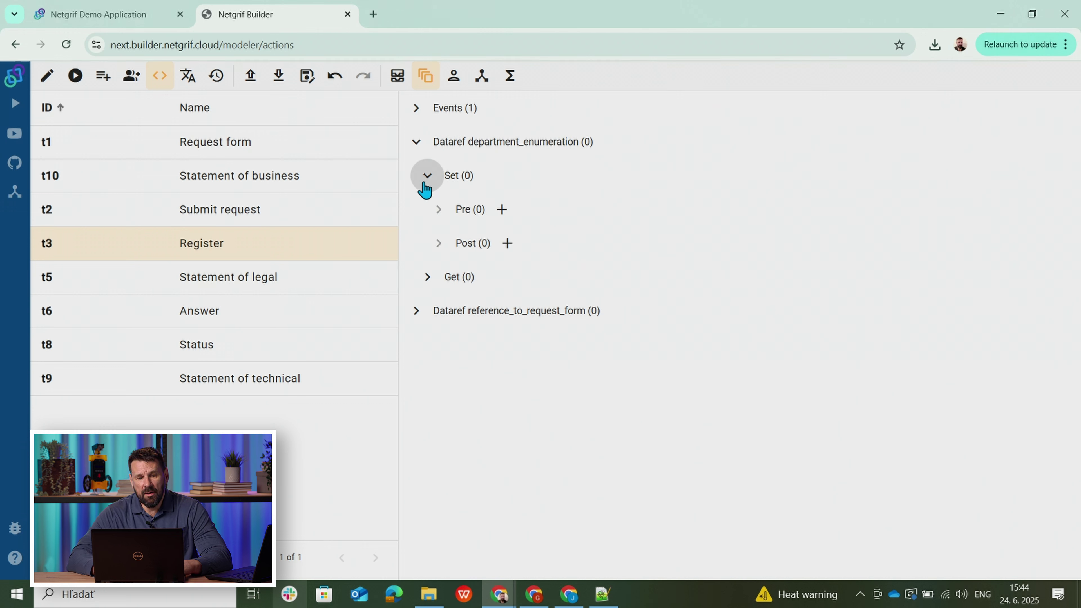
click(507, 242)
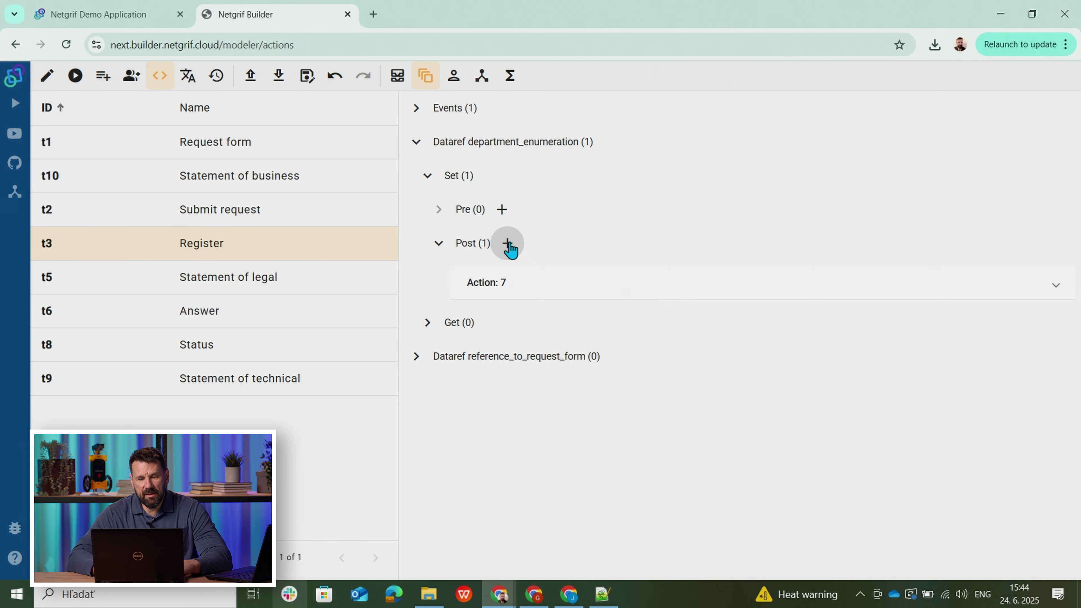
click(543, 293)
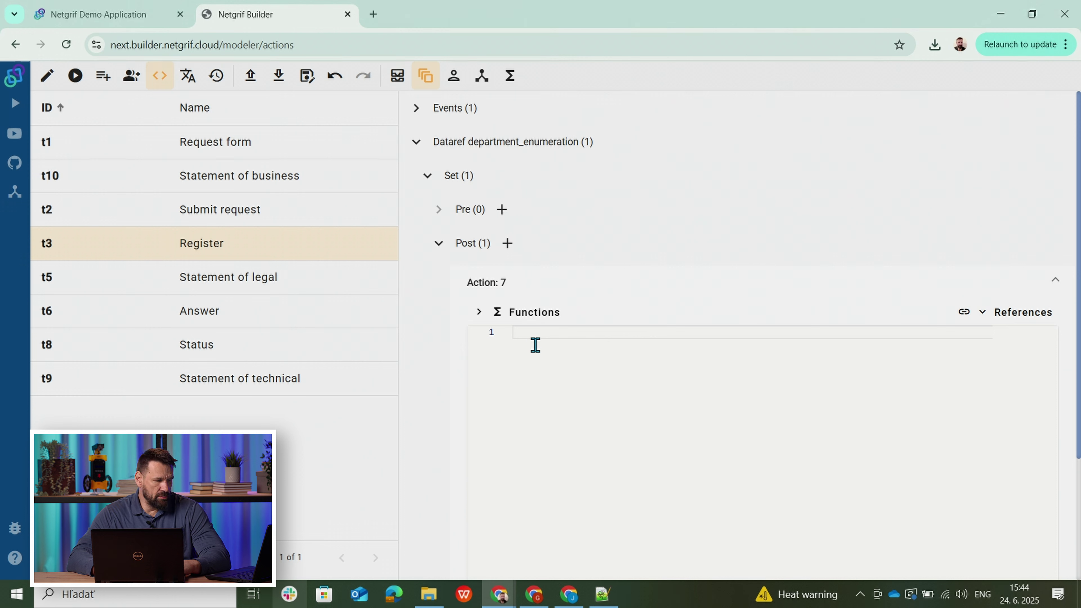
- Insert an If/Else Statement from the basic functions into the new Post action
click(521, 315)
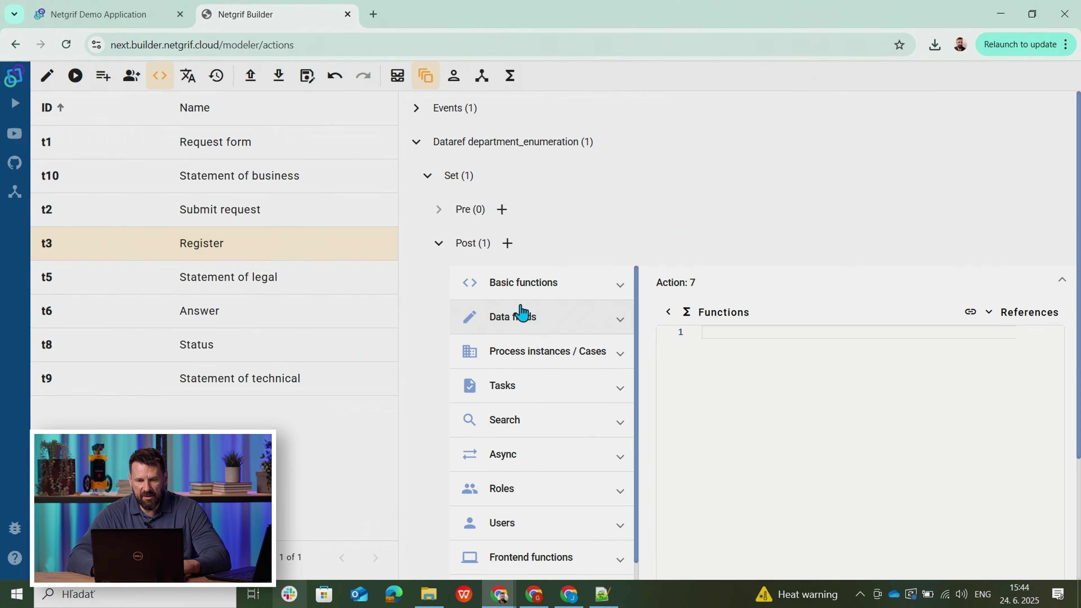
click(509, 283)
click(506, 316)
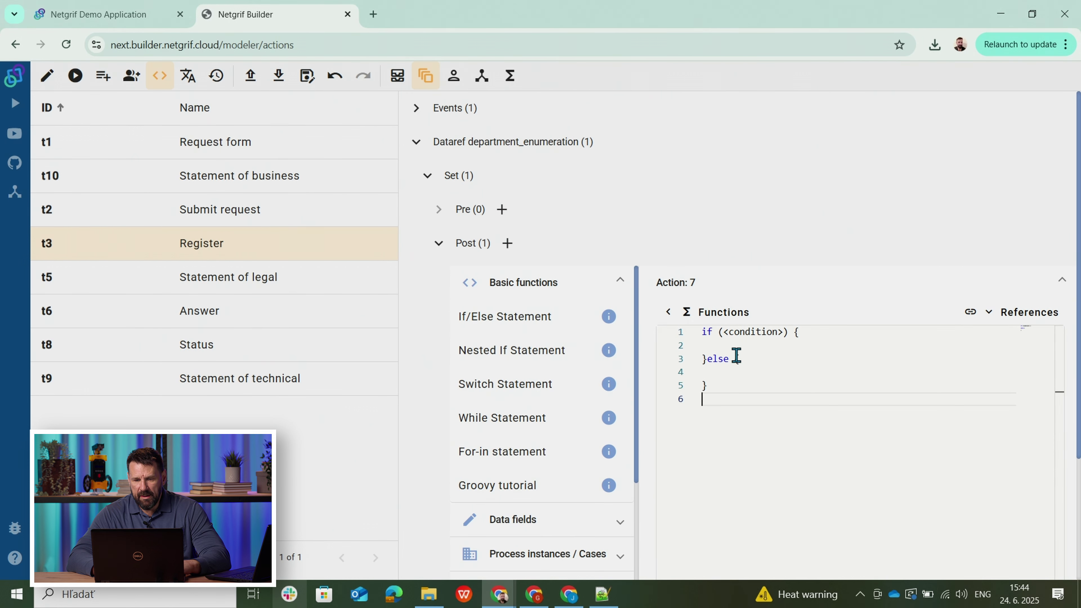
- Make the if condition an equality check on the value of department_enumeration, and select its value placeholder for replacement
double_click(744, 336)
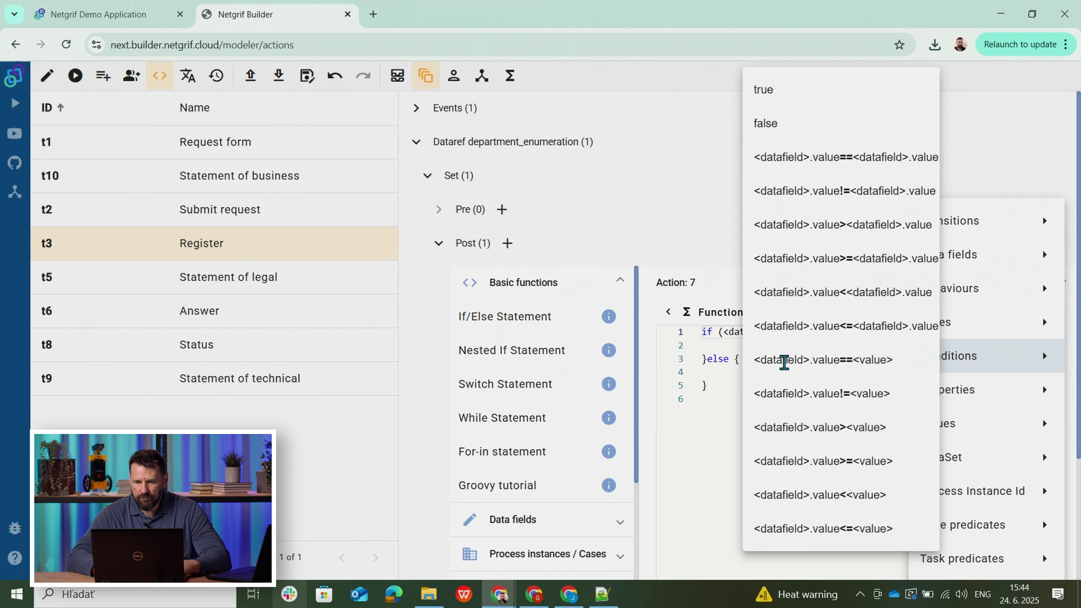
click(784, 370)
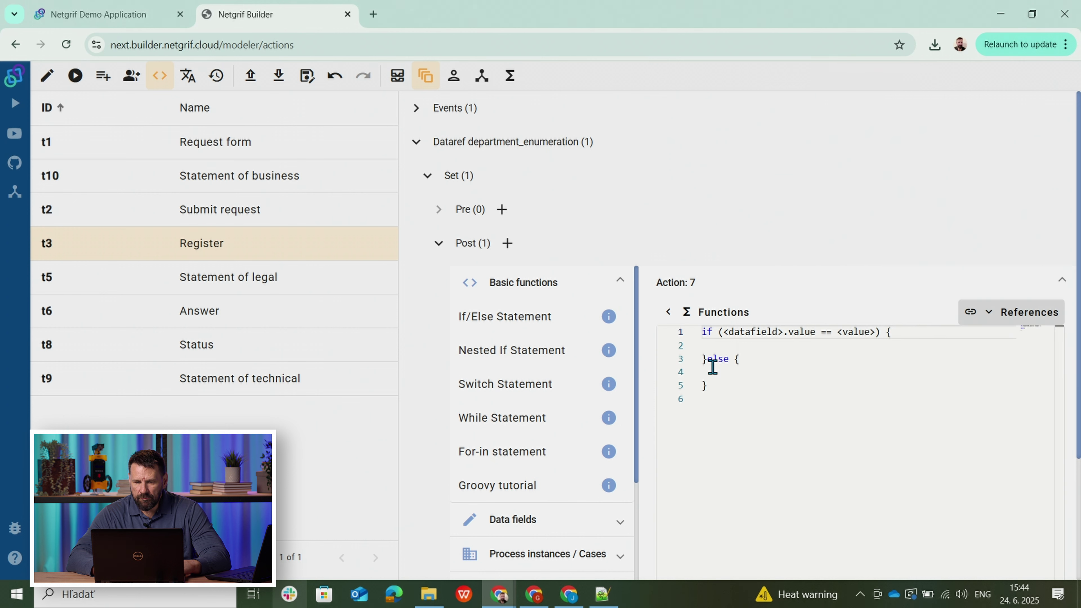
click(749, 334)
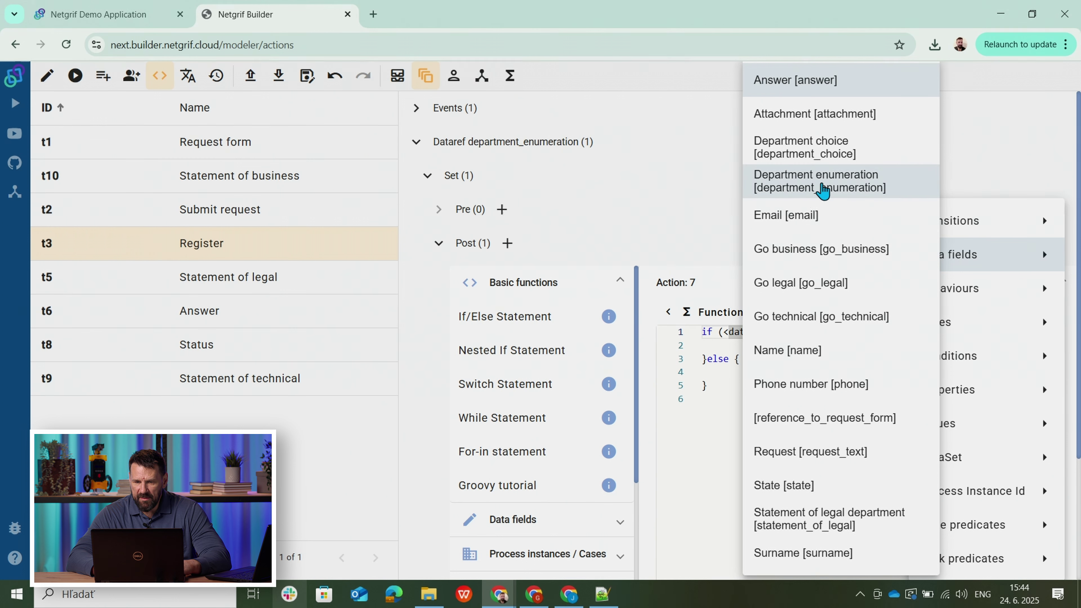
click(823, 191)
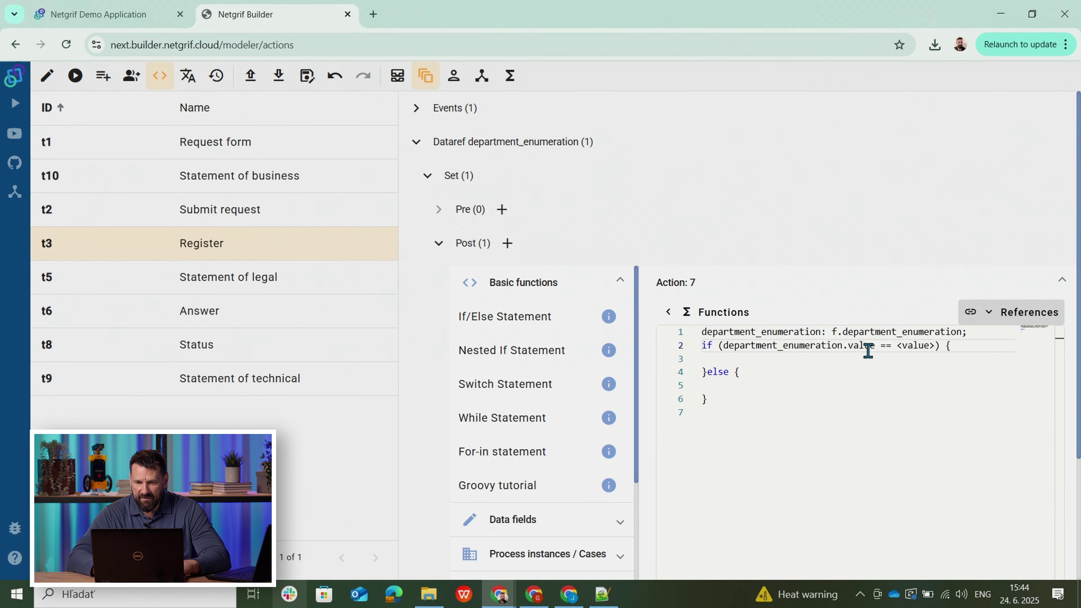
drag(897, 346, 930, 345)
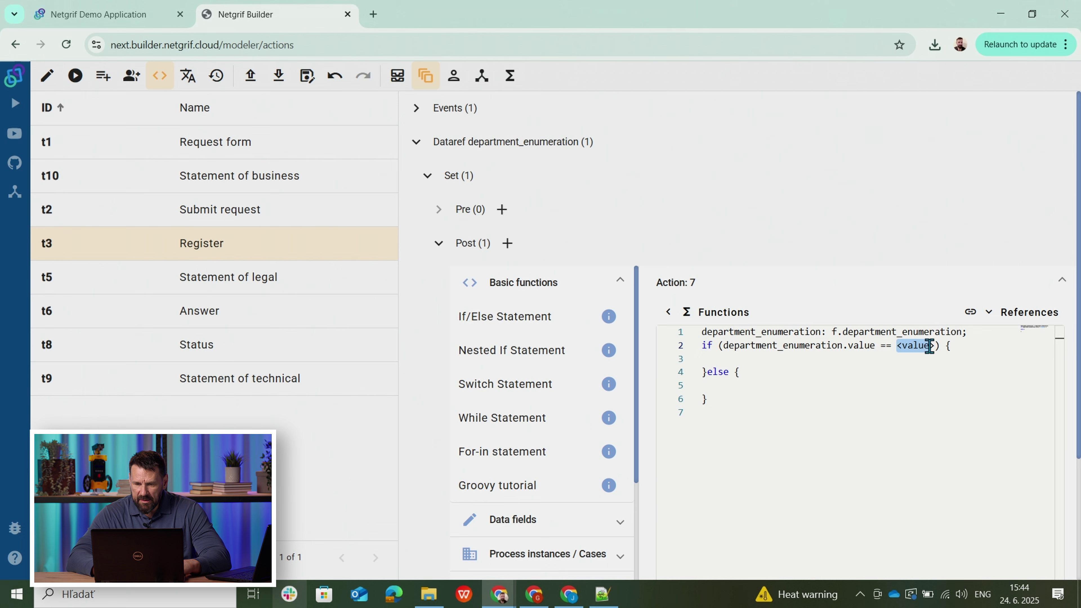